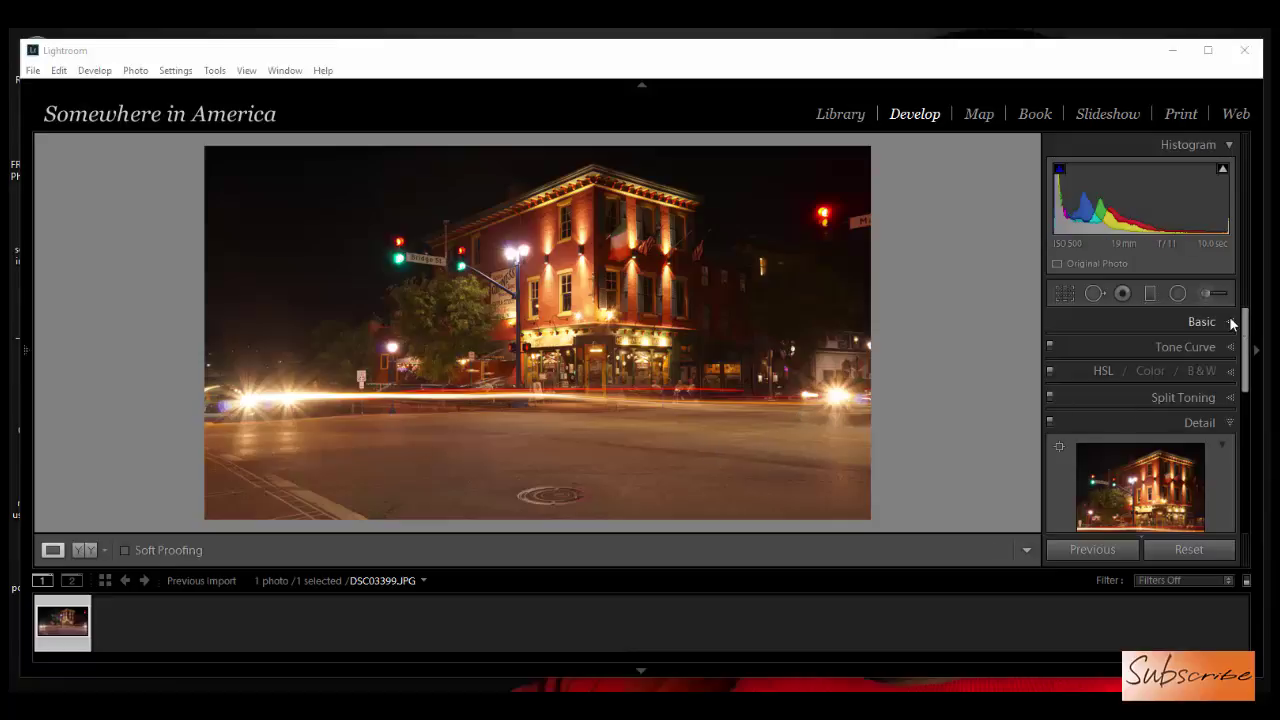
Step: Sample a neutral grey street spot for Custom white balance of Temp -51, Tint -17
{"action": "left_click", "coordinate": [1221, 321]}
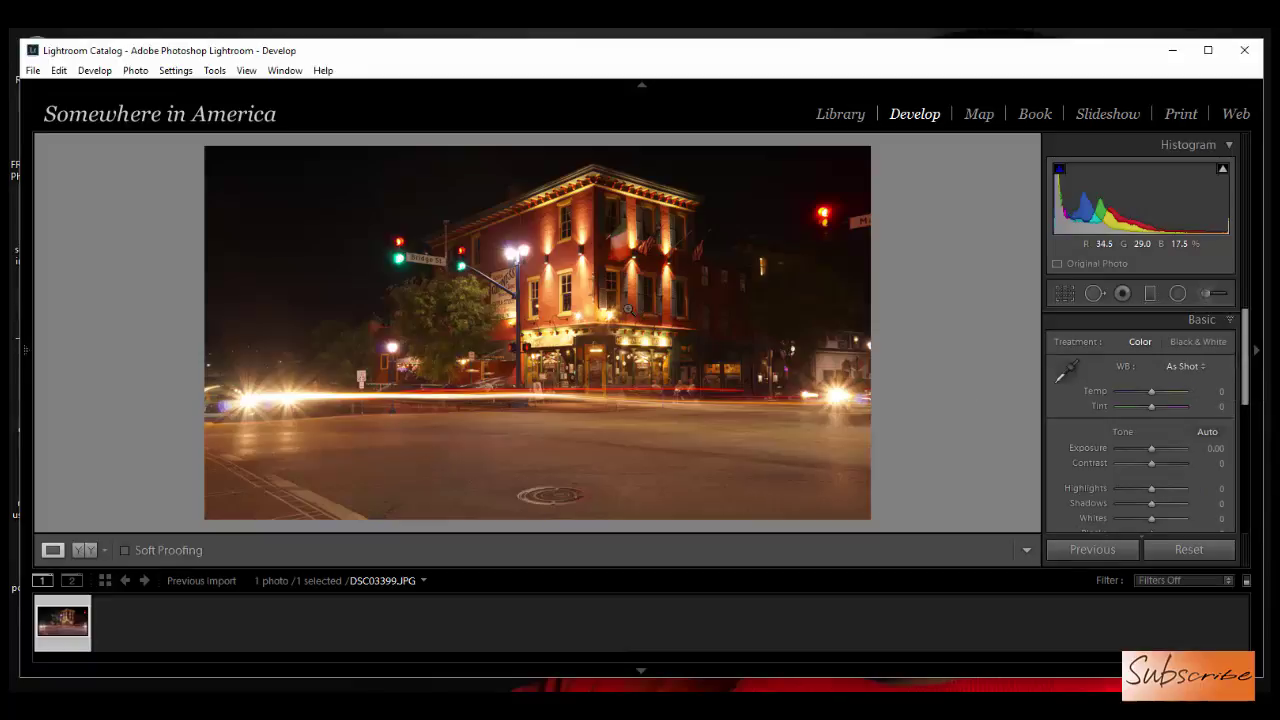
{"action": "left_click", "coordinate": [1192, 366]}
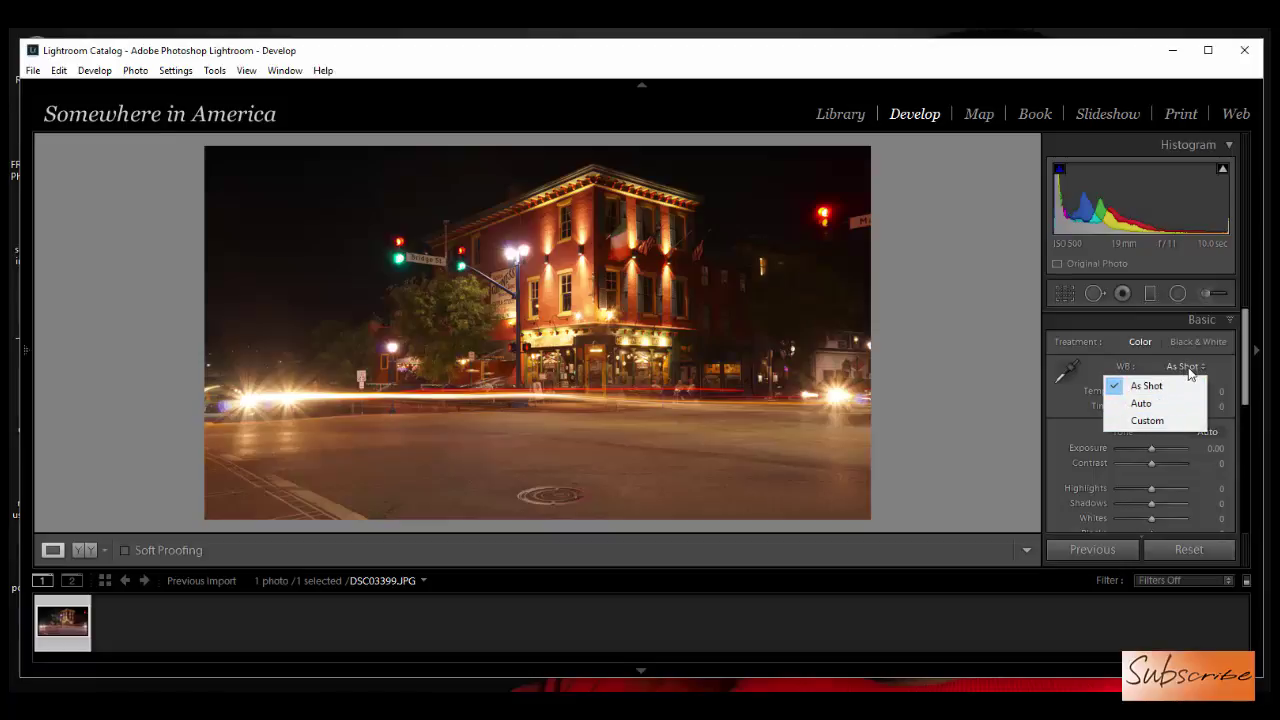
{"action": "left_click", "coordinate": [1067, 375]}
{"action": "left_click", "coordinate": [1067, 375]}
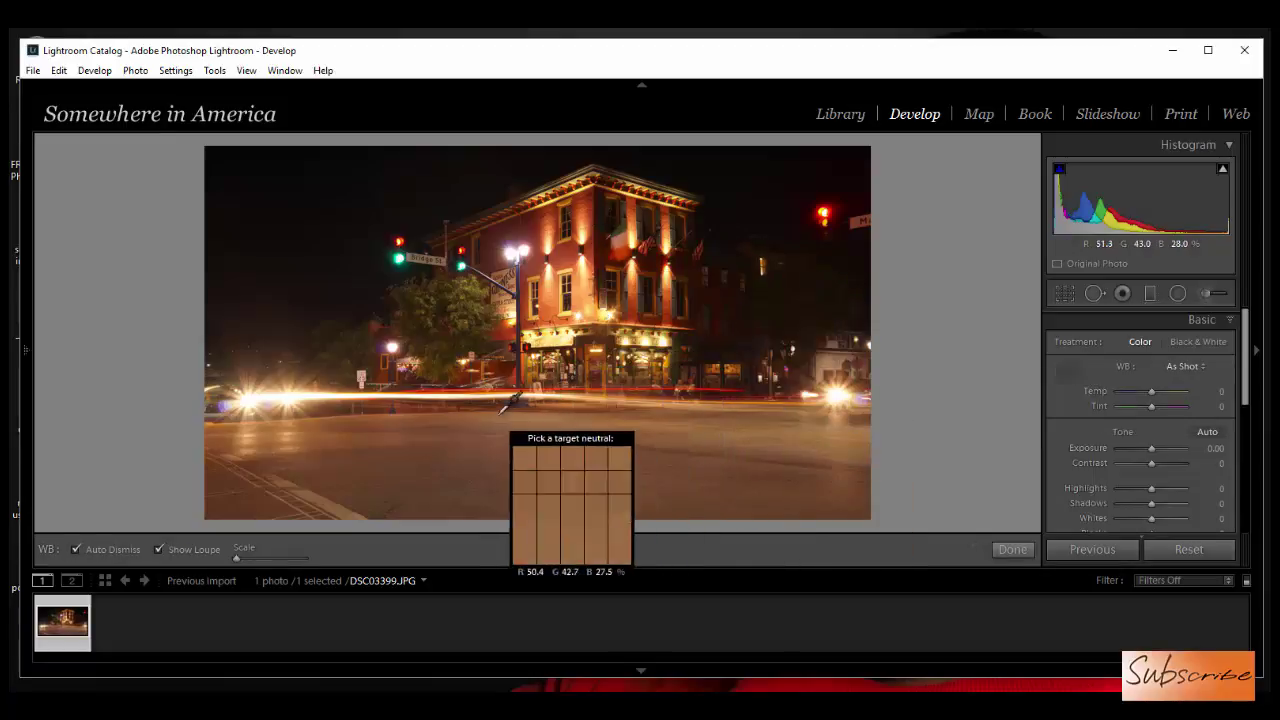
{"action": "left_click", "coordinate": [532, 408]}
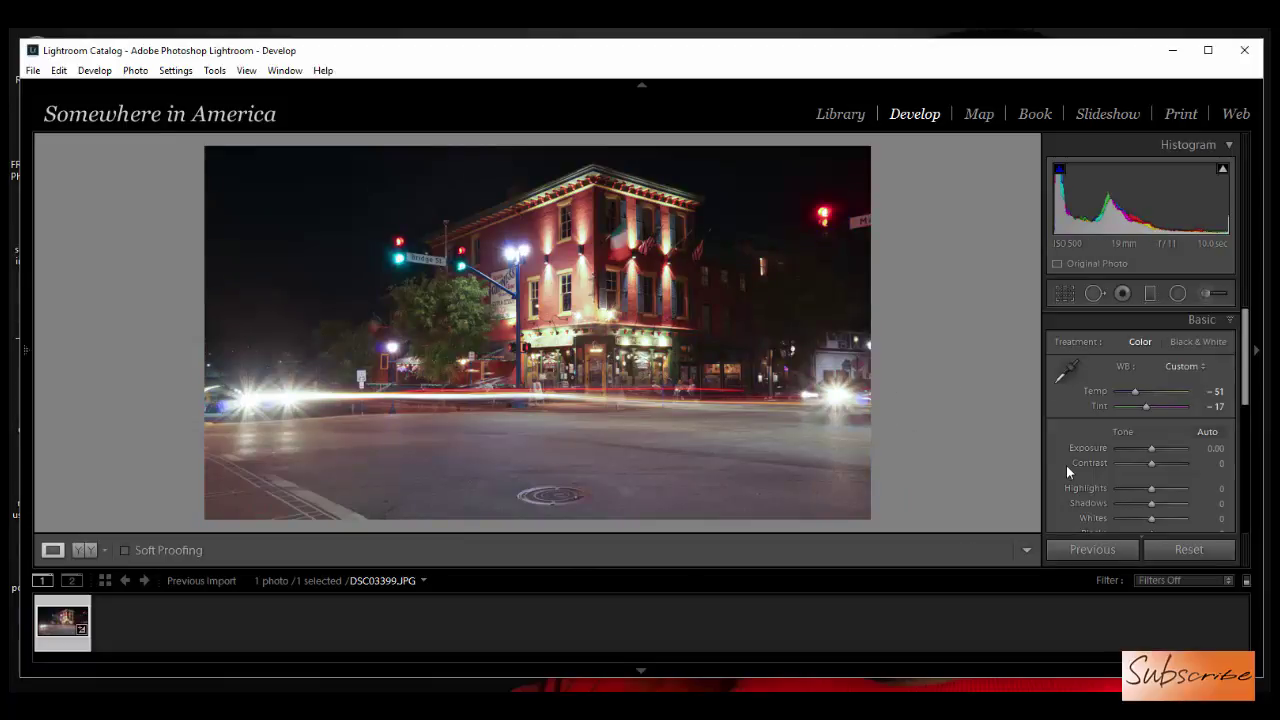
Step: Set Temp -24, Highlights -100, Shadows +81, Whites +48, Blacks -10 and Clarity +17
{"action": "left_click", "coordinate": [1135, 392]}
{"action": "left_click_drag", "start_coordinate": [1139, 396], "coordinate": [1147, 397]}
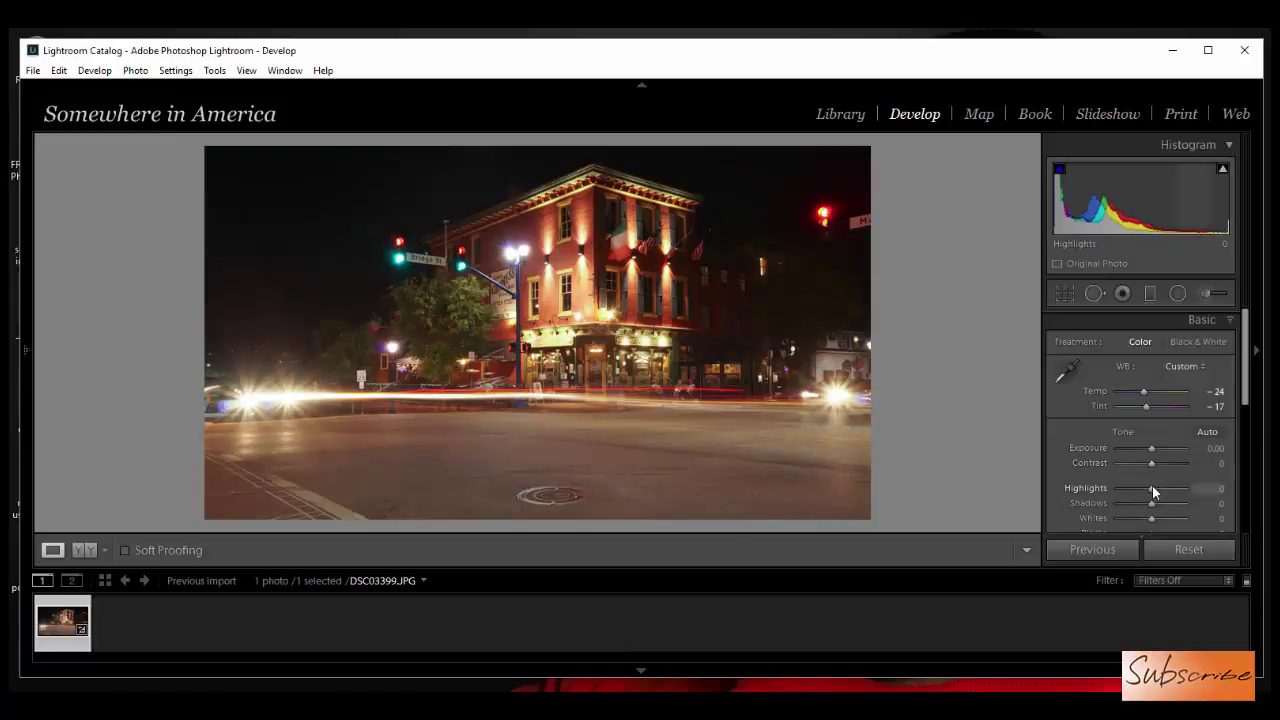
{"action": "left_click_drag", "start_coordinate": [1152, 488], "coordinate": [1167, 518]}
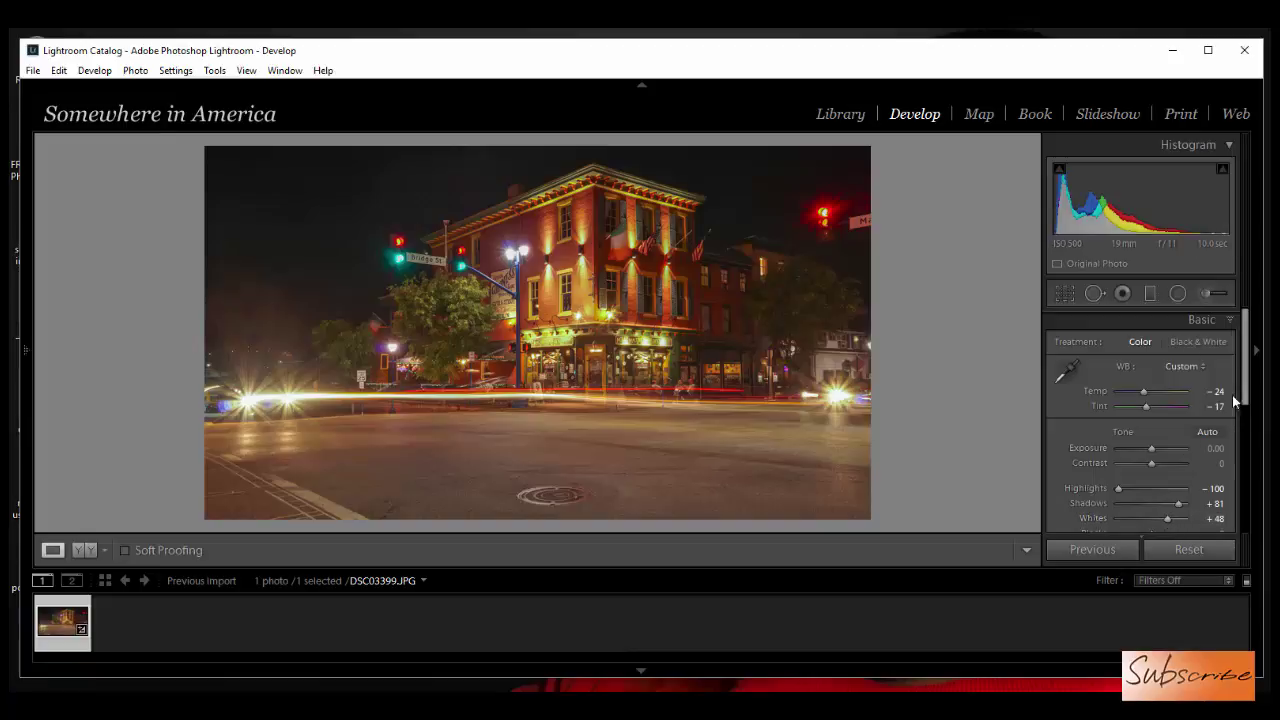
{"action": "left_click_drag", "start_coordinate": [1166, 519], "coordinate": [1165, 521]}
{"action": "scroll", "coordinate": [1209, 448], "scroll_direction": "down", "scroll_amount": 1}
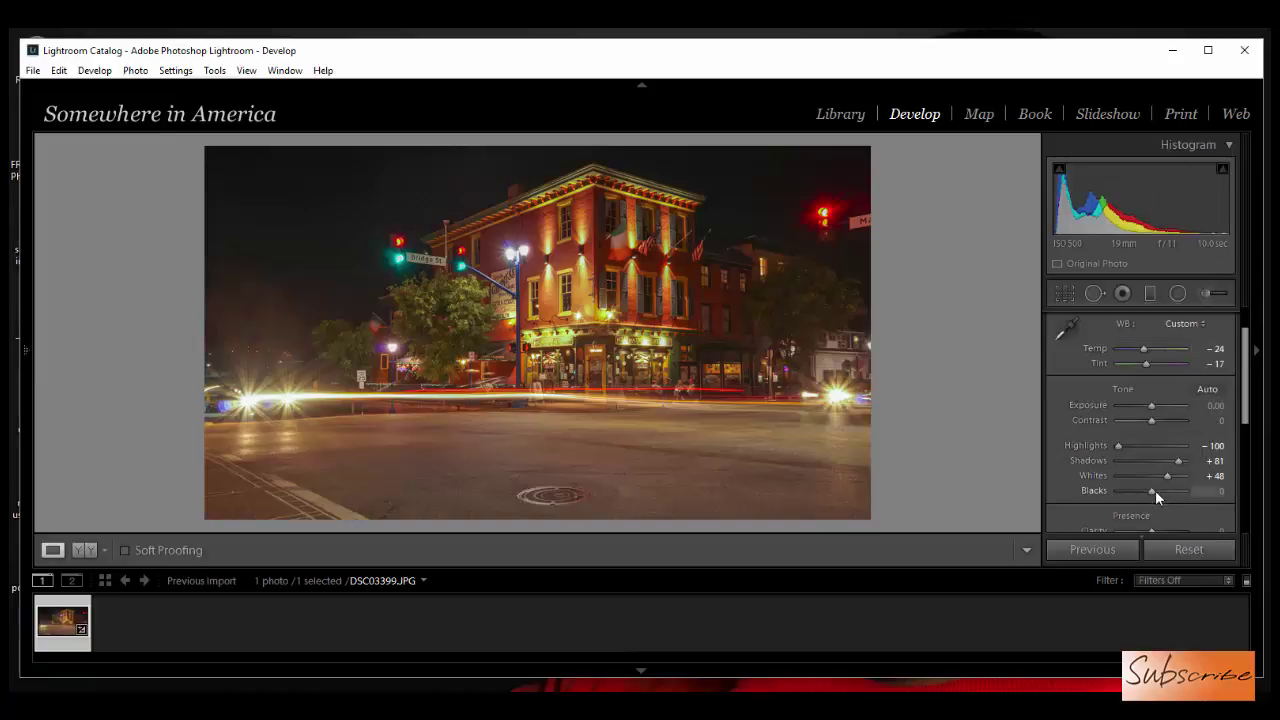
{"action": "left_click_drag", "start_coordinate": [1151, 489], "coordinate": [1149, 491]}
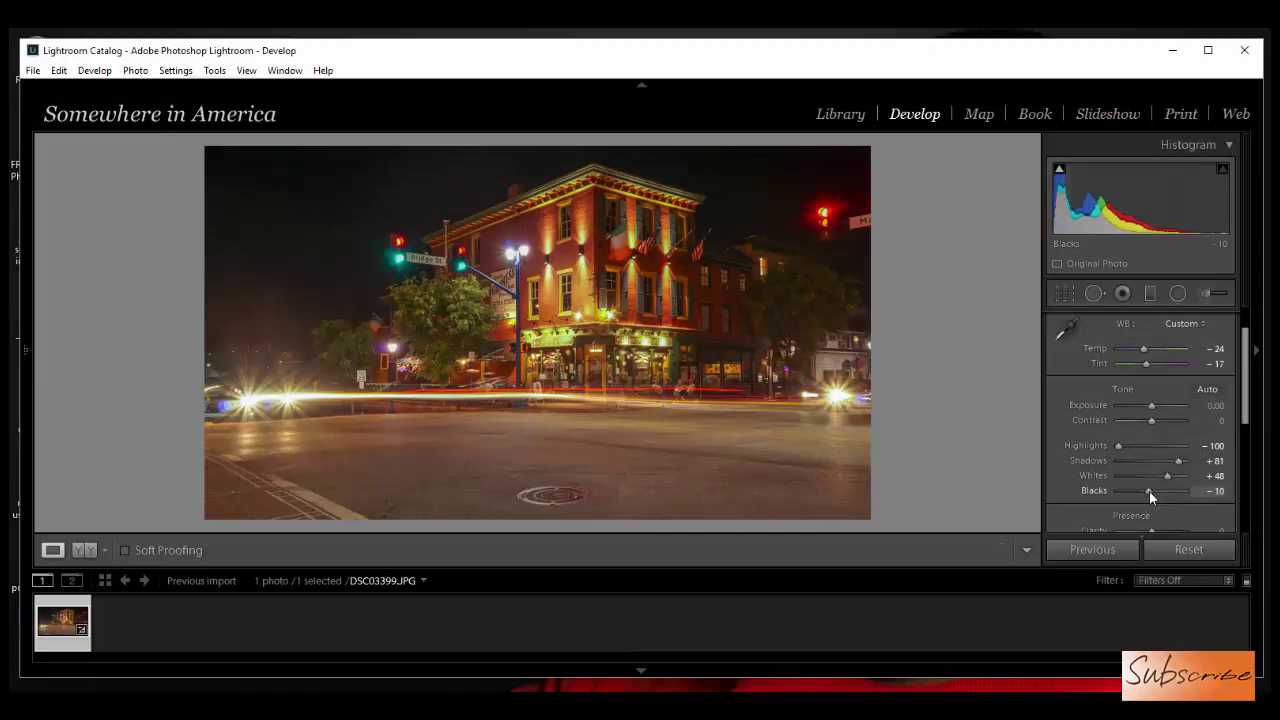
{"action": "scroll", "coordinate": [1168, 500], "scroll_direction": "down", "scroll_amount": 1}
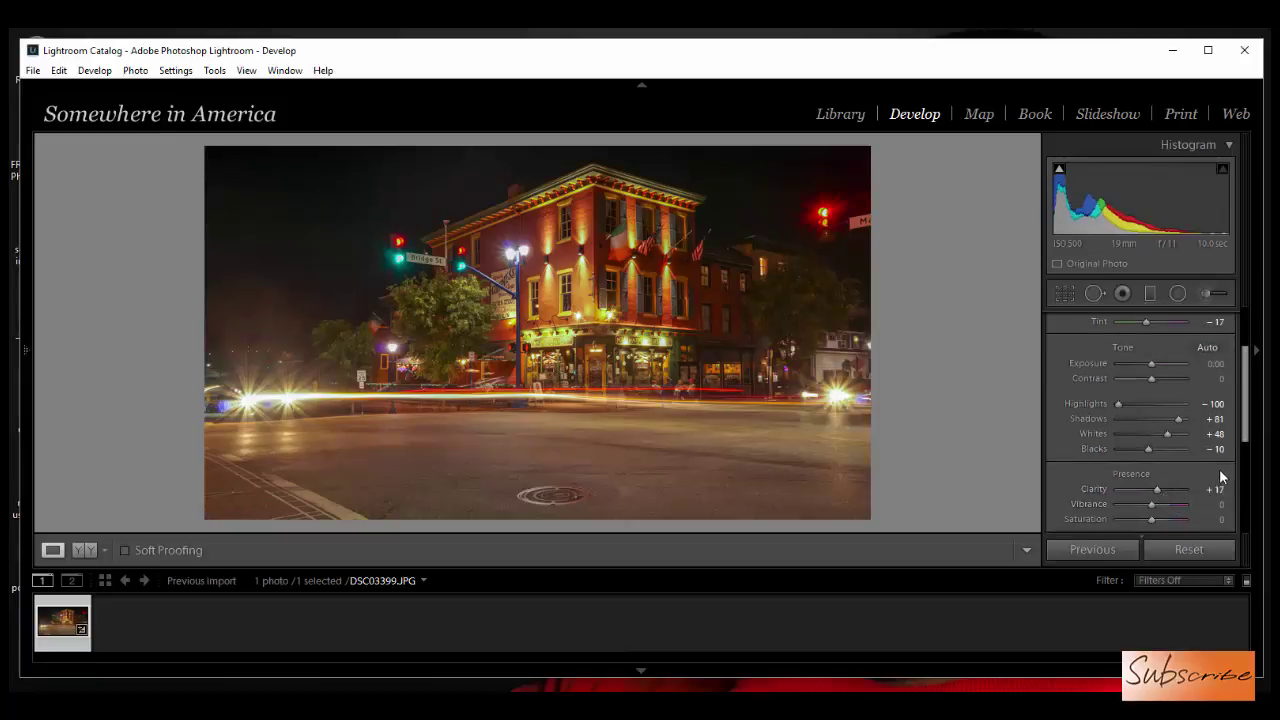
{"action": "scroll", "coordinate": [1220, 468], "scroll_direction": "down", "scroll_amount": 3}
Step: Apply the Medium Contrast point curve in the Tone Curve panel
{"action": "left_click", "coordinate": [1205, 416]}
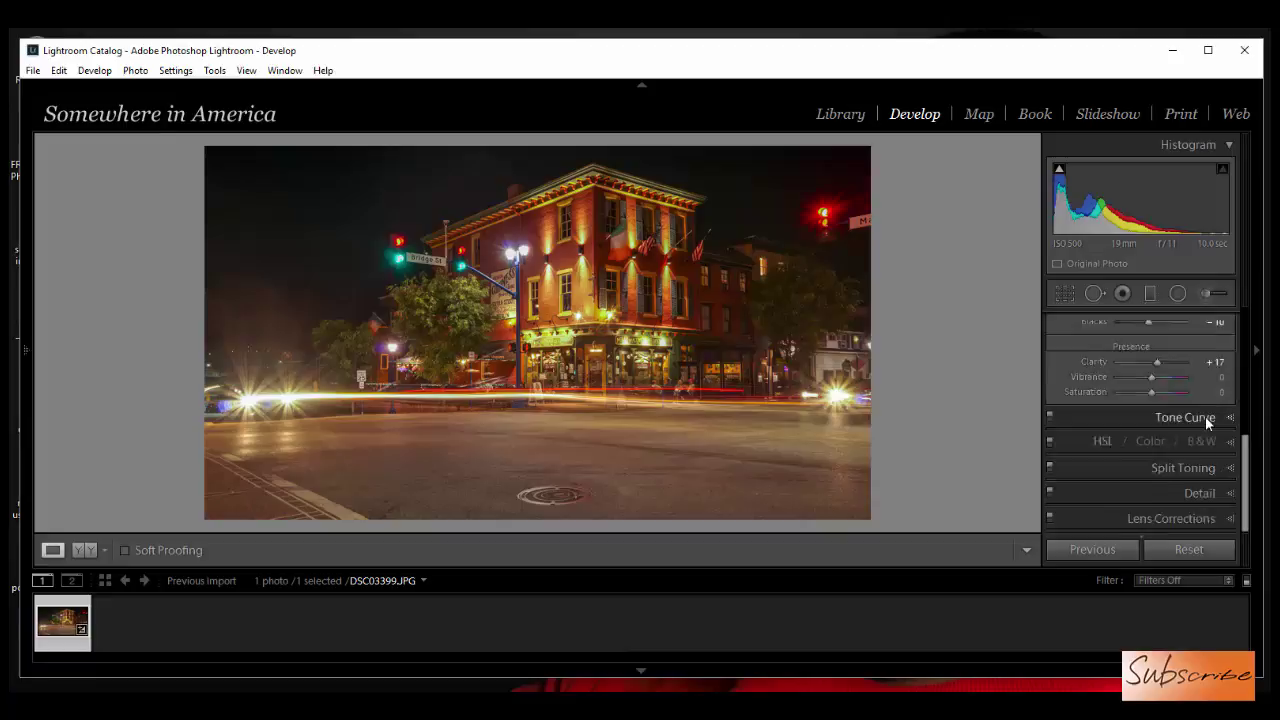
{"action": "left_click", "coordinate": [1149, 338]}
{"action": "left_click", "coordinate": [1155, 372]}
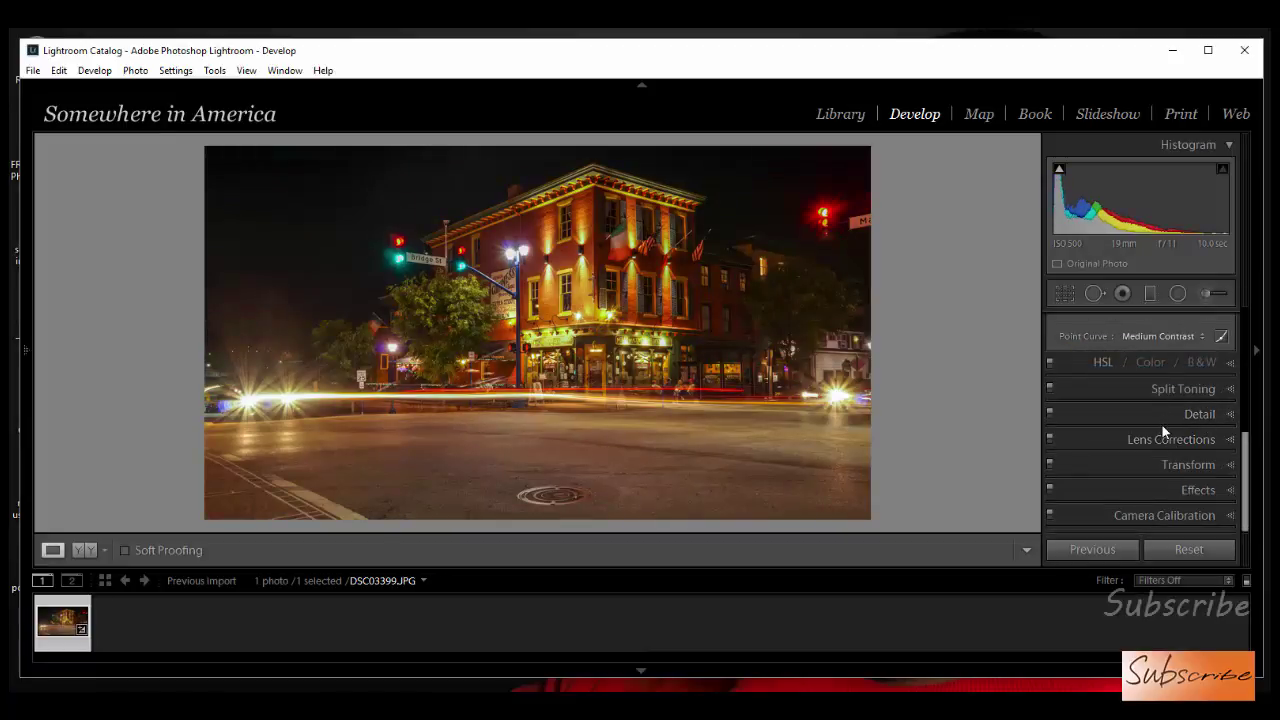
Step: Enable chromatic aberration removal and a Sigma DG 12-24mm lens profile correction
{"action": "left_click", "coordinate": [1223, 442]}
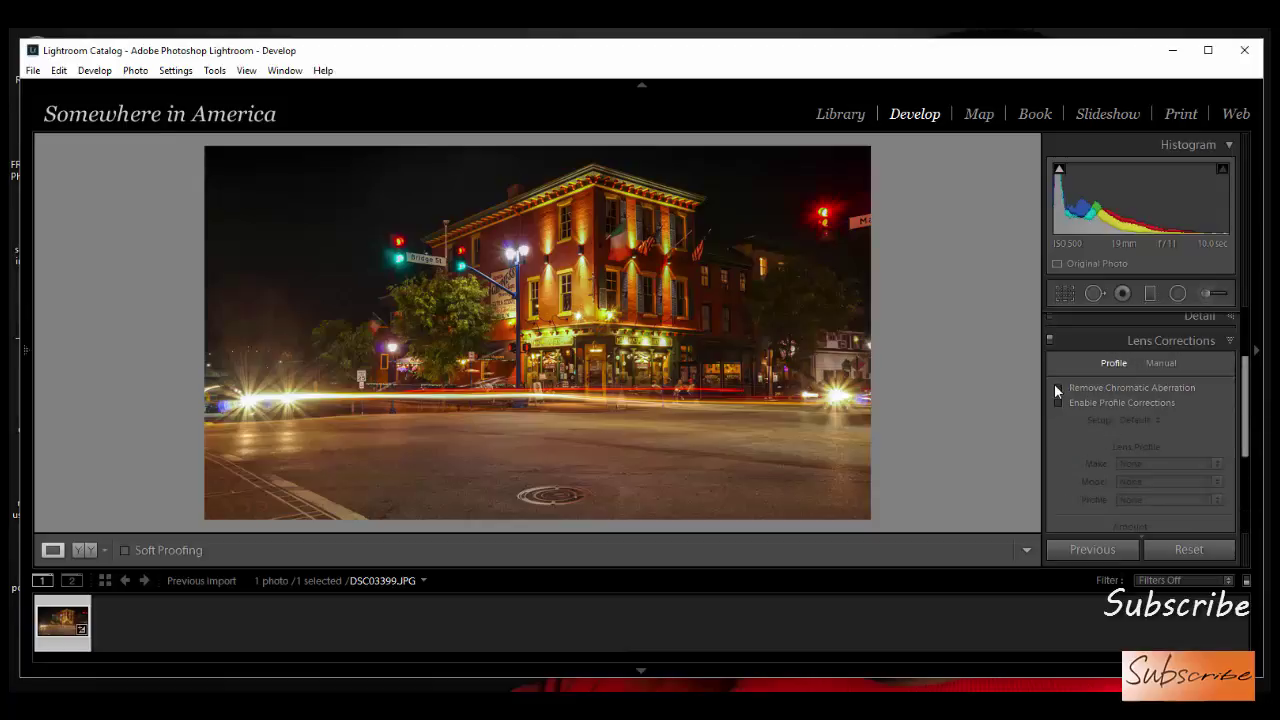
{"action": "left_click", "coordinate": [1058, 386]}
{"action": "left_click", "coordinate": [1060, 403]}
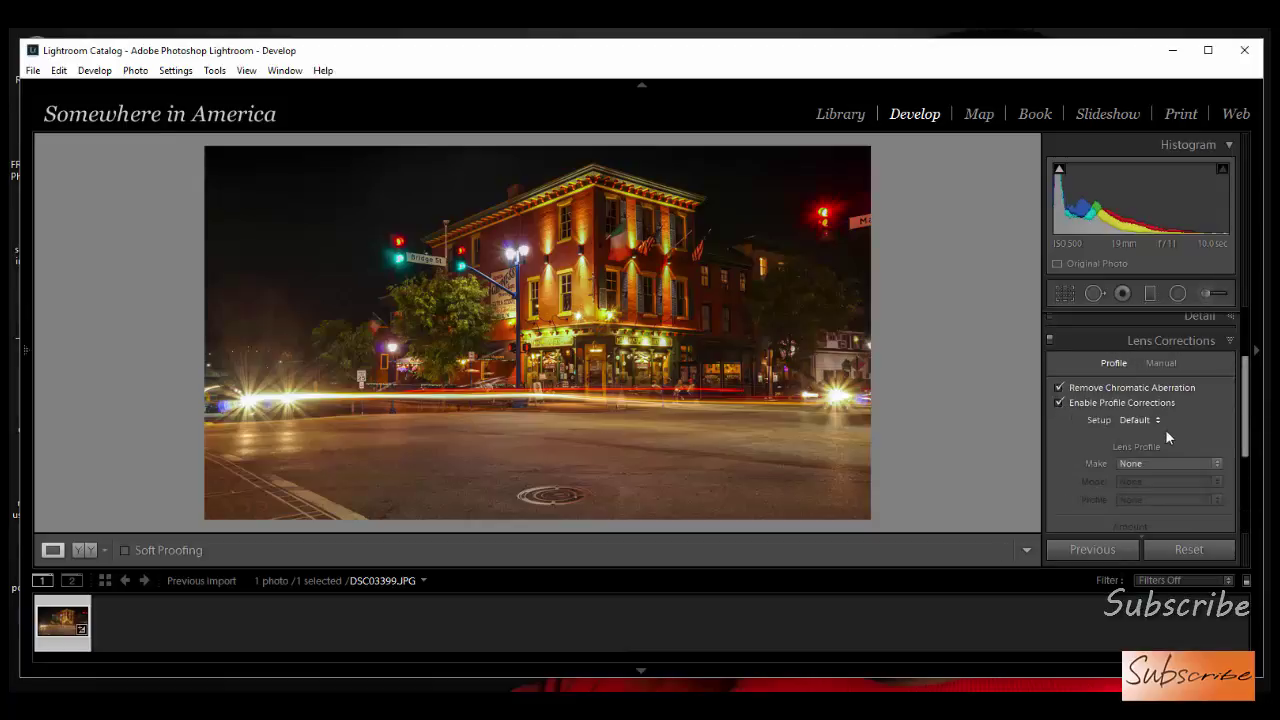
{"action": "left_click", "coordinate": [1218, 464]}
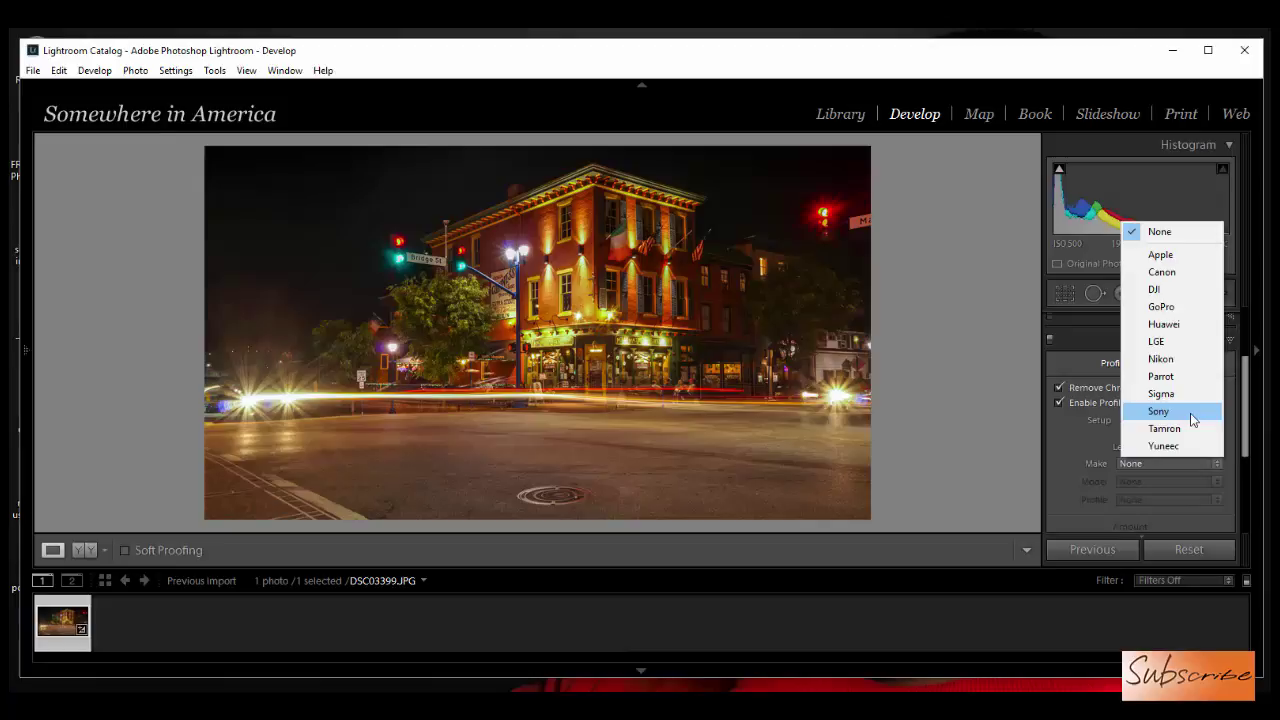
{"action": "left_click", "coordinate": [1186, 392]}
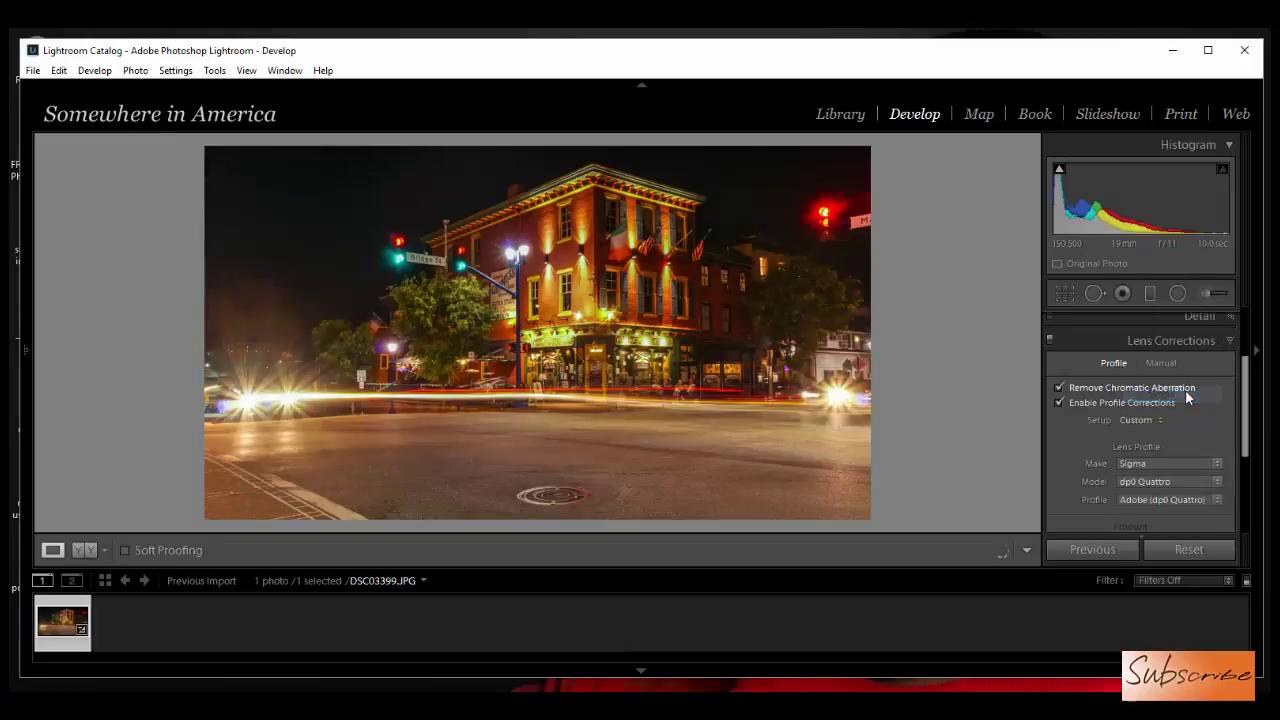
{"action": "left_click", "coordinate": [1218, 482]}
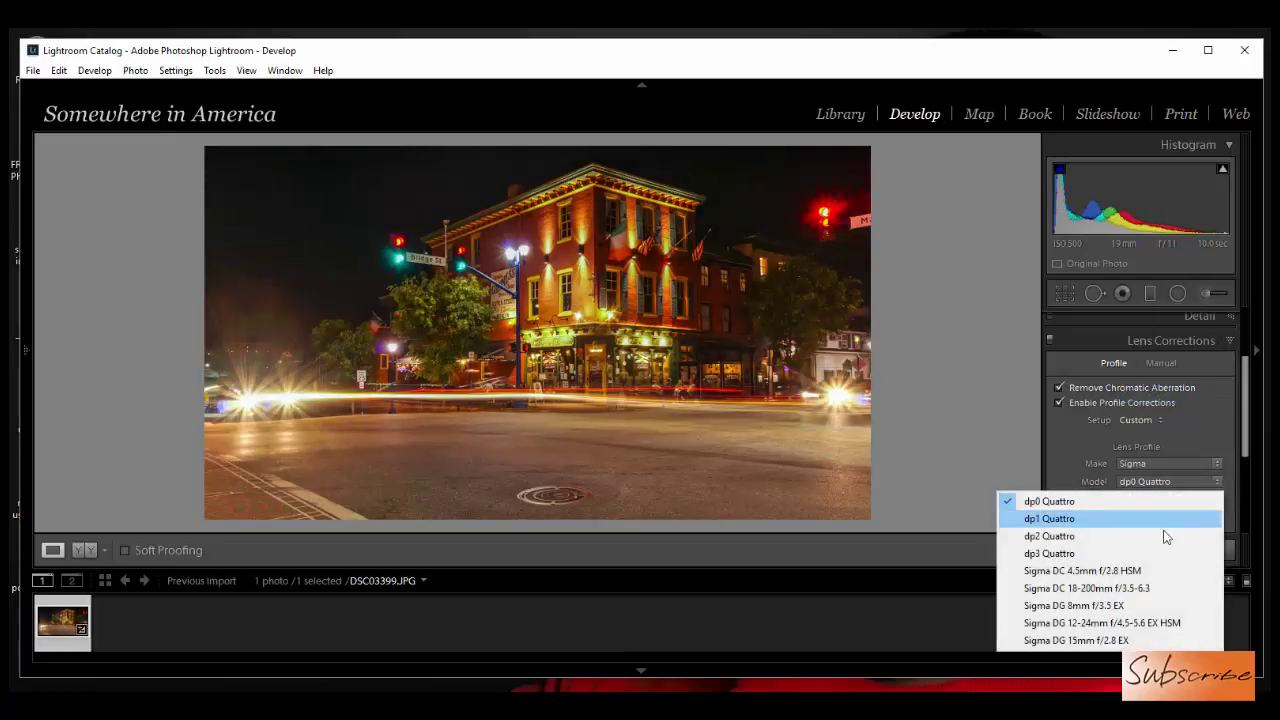
{"action": "left_click", "coordinate": [1155, 625]}
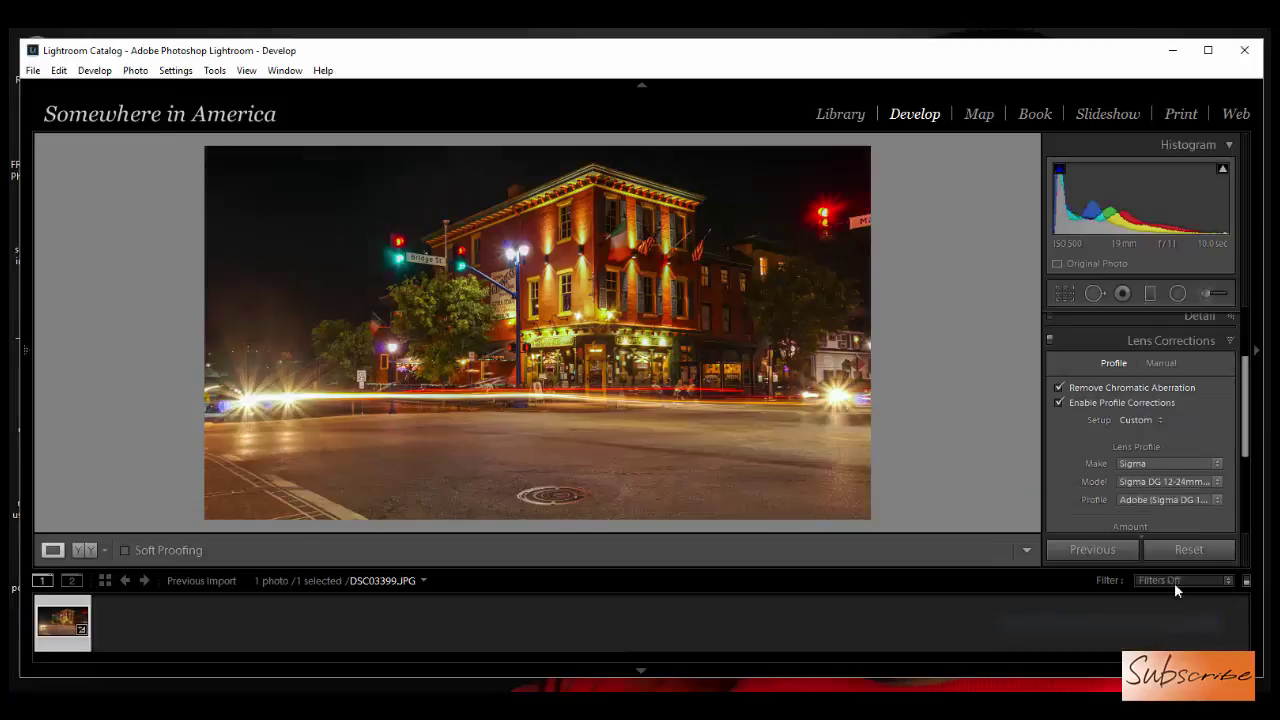
Step: Set the Upright perspective correction to Off
{"action": "scroll", "coordinate": [1240, 435], "scroll_direction": "down", "scroll_amount": 5}
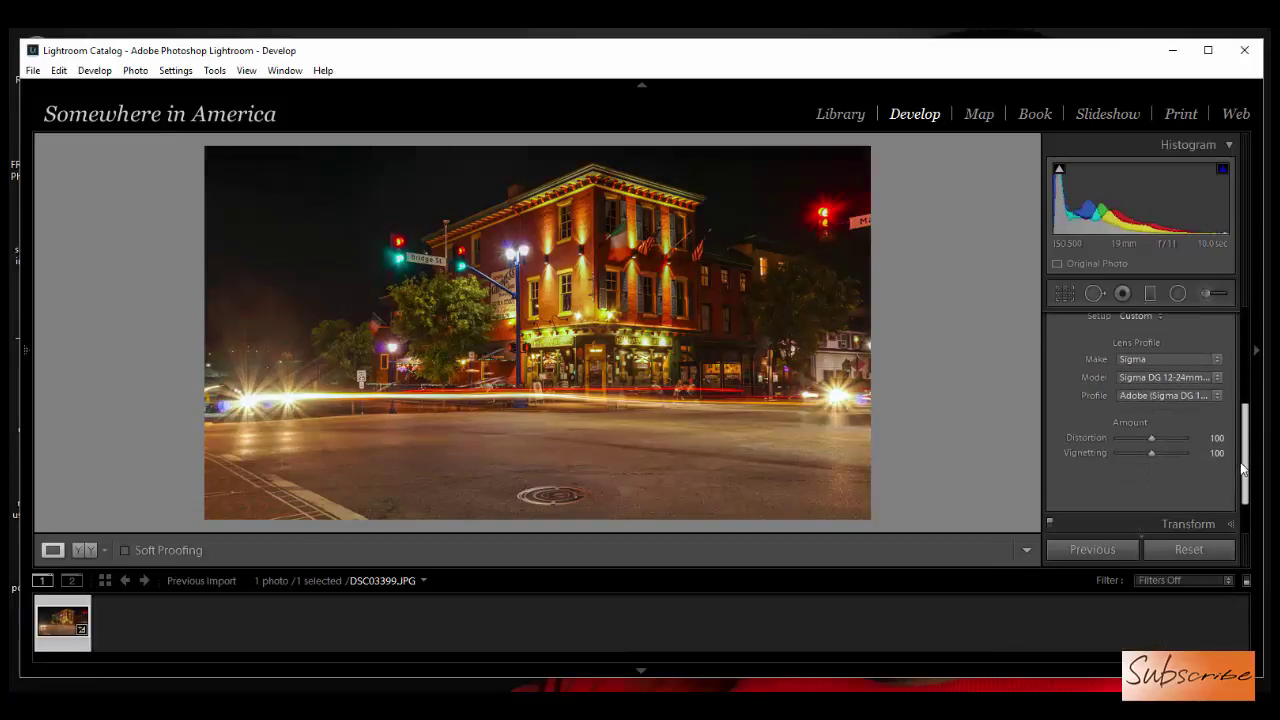
{"action": "scroll", "coordinate": [1205, 437], "scroll_direction": "up", "scroll_amount": 1}
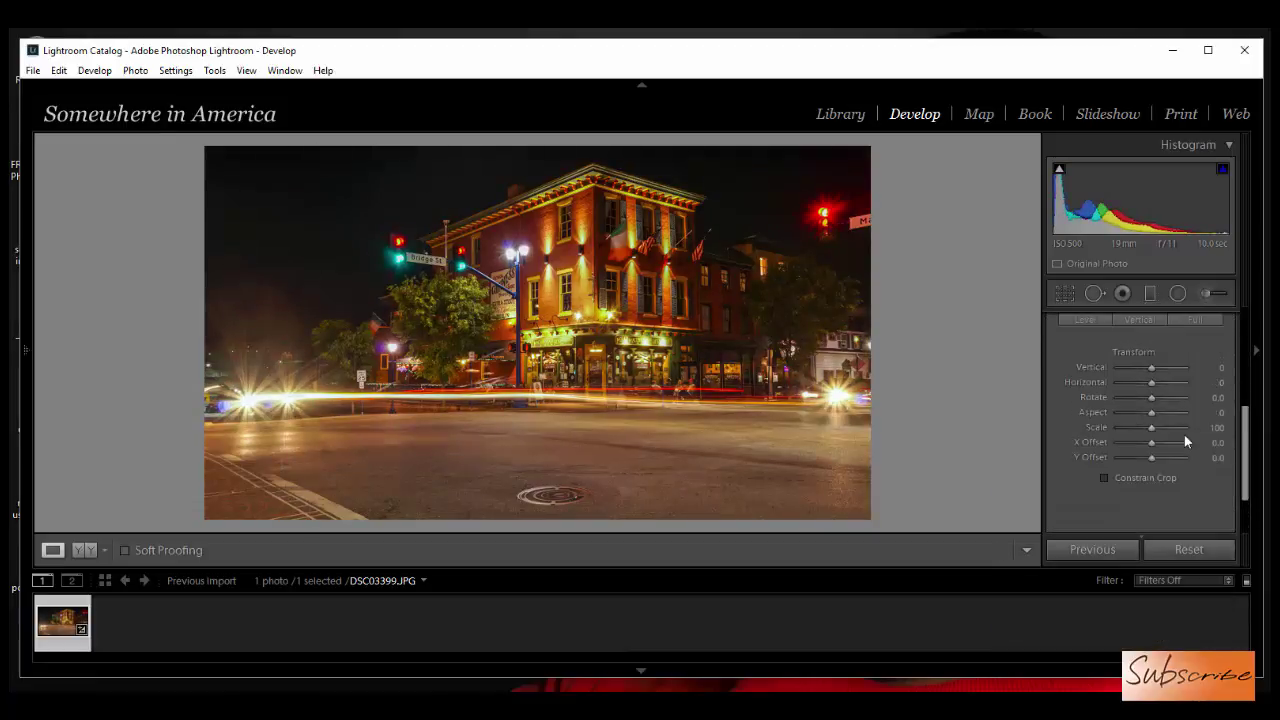
{"action": "scroll", "coordinate": [1135, 362], "scroll_direction": "up", "scroll_amount": 2}
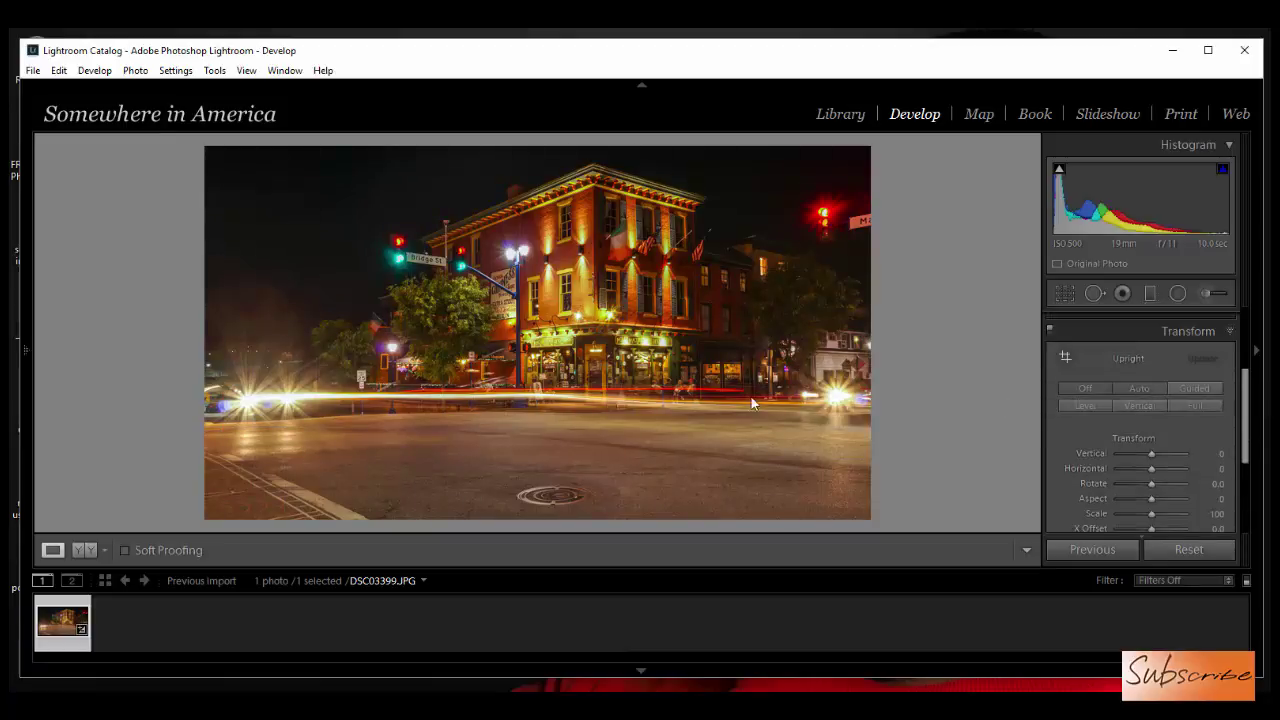
{"action": "left_click", "coordinate": [1085, 388]}
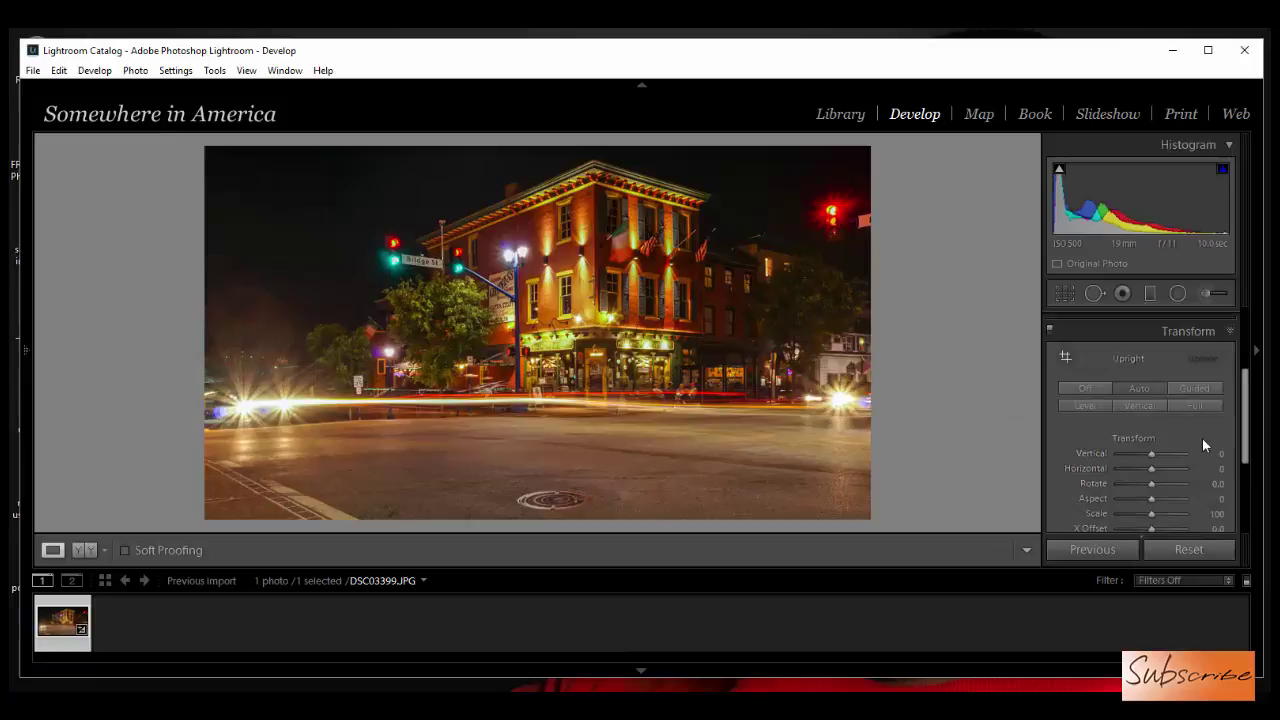
{"action": "scroll", "coordinate": [1202, 438], "scroll_direction": "down", "scroll_amount": 4}
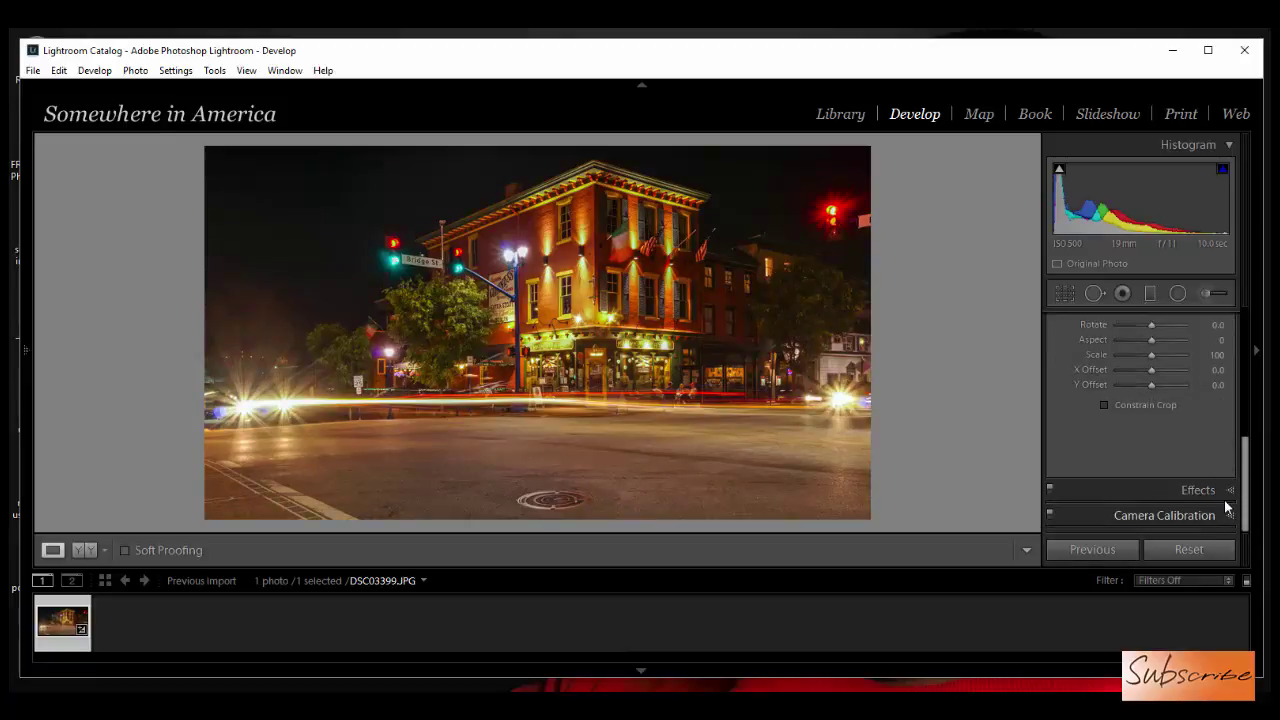
{"action": "scroll", "coordinate": [1215, 470], "scroll_direction": "up", "scroll_amount": 5}
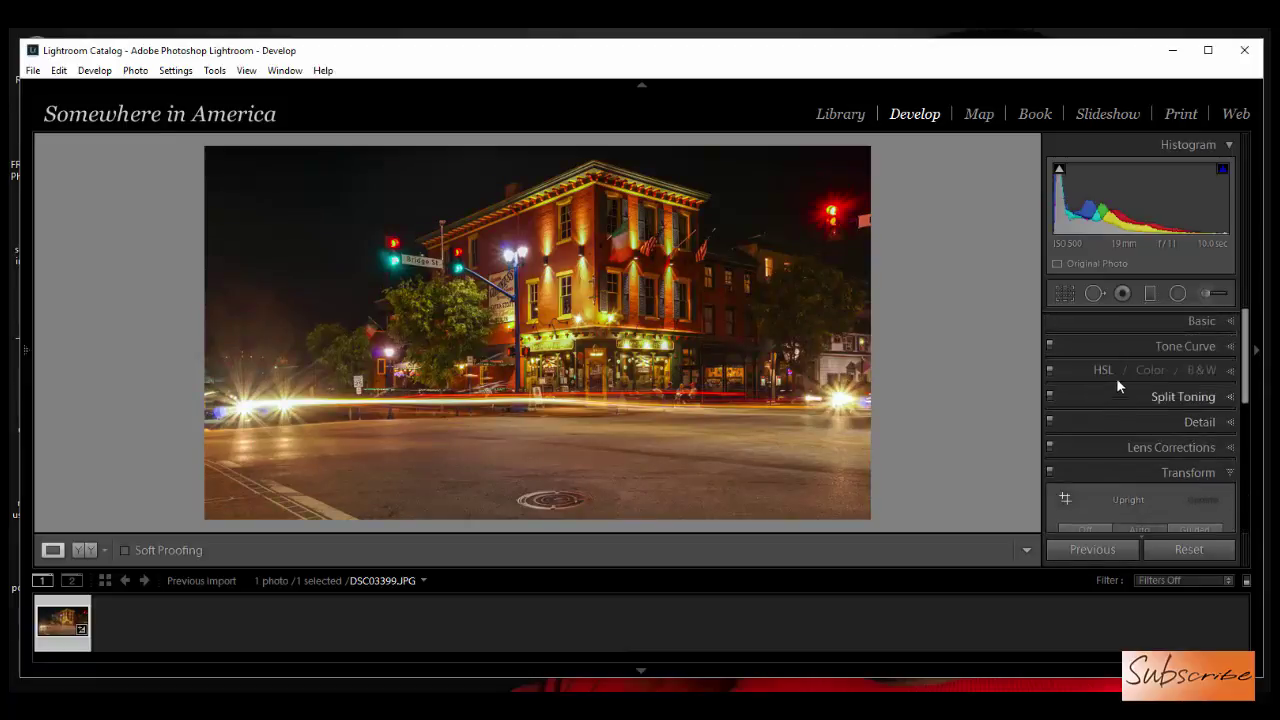
Step: Shift the HSL hues to Red -13, Orange -18 and Yellow -13
{"action": "left_click", "coordinate": [1111, 367]}
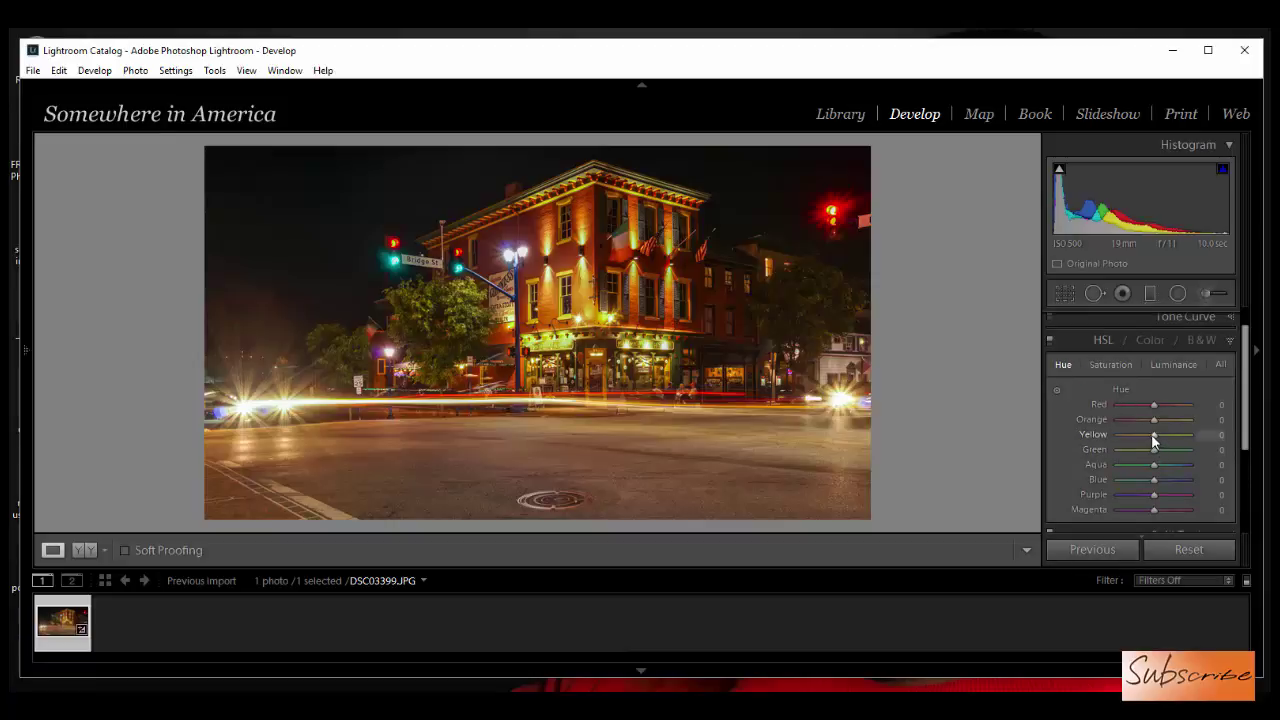
{"action": "left_click_drag", "start_coordinate": [1153, 437], "coordinate": [1147, 427]}
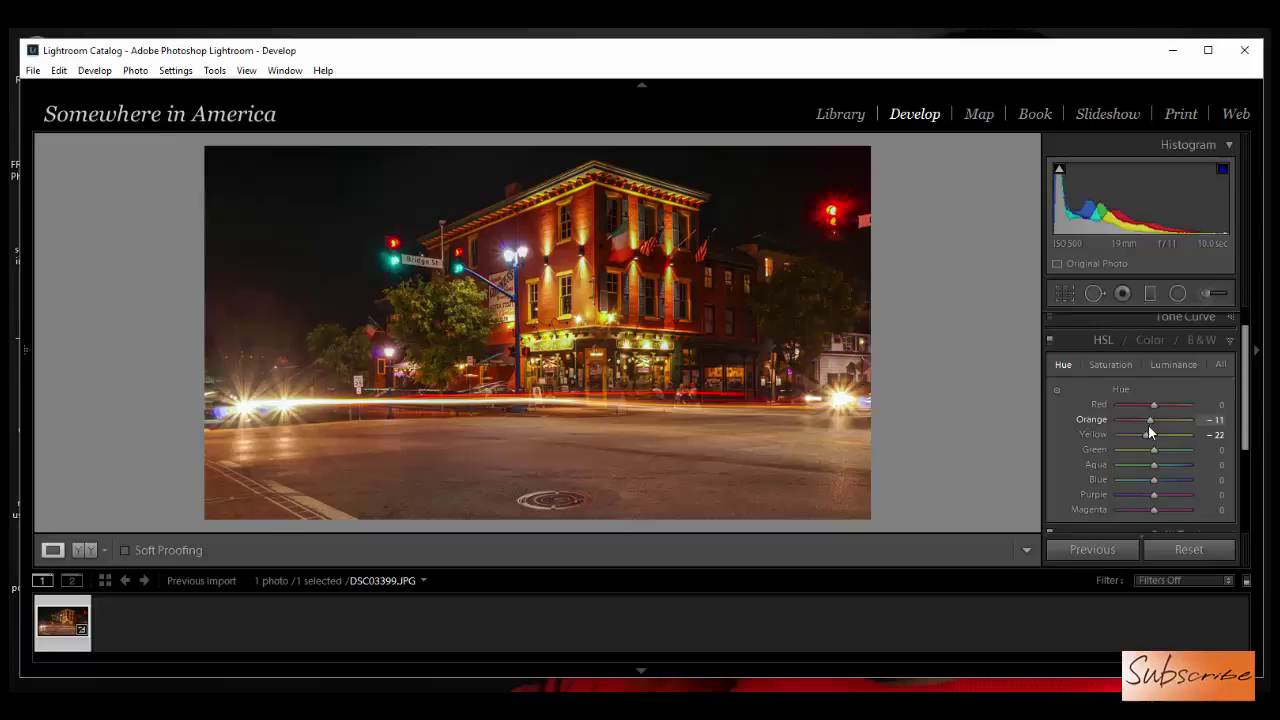
{"action": "left_click_drag", "start_coordinate": [1153, 405], "coordinate": [1150, 434]}
{"action": "left_click", "coordinate": [1148, 412]}
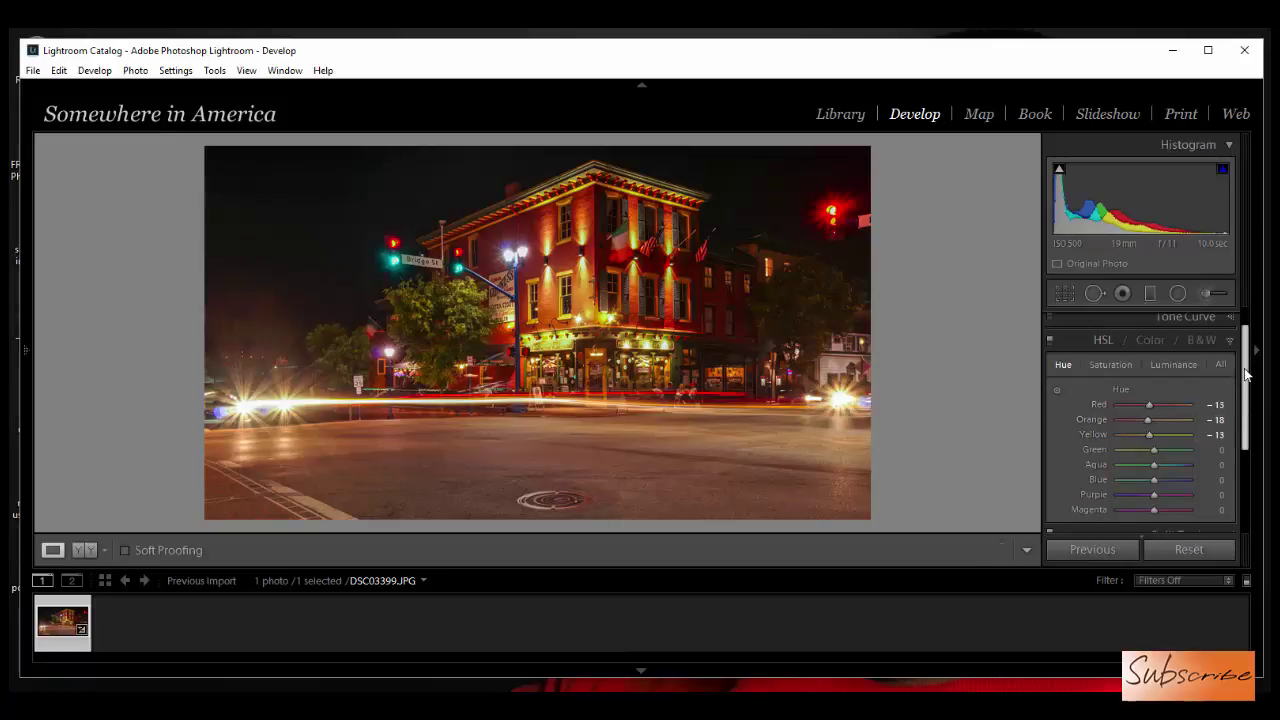
Step: Lower overall Saturation to −14 in the Basic panel
{"action": "scroll", "coordinate": [1247, 373], "scroll_direction": "up", "scroll_amount": 2}
{"action": "left_click", "coordinate": [1232, 321]}
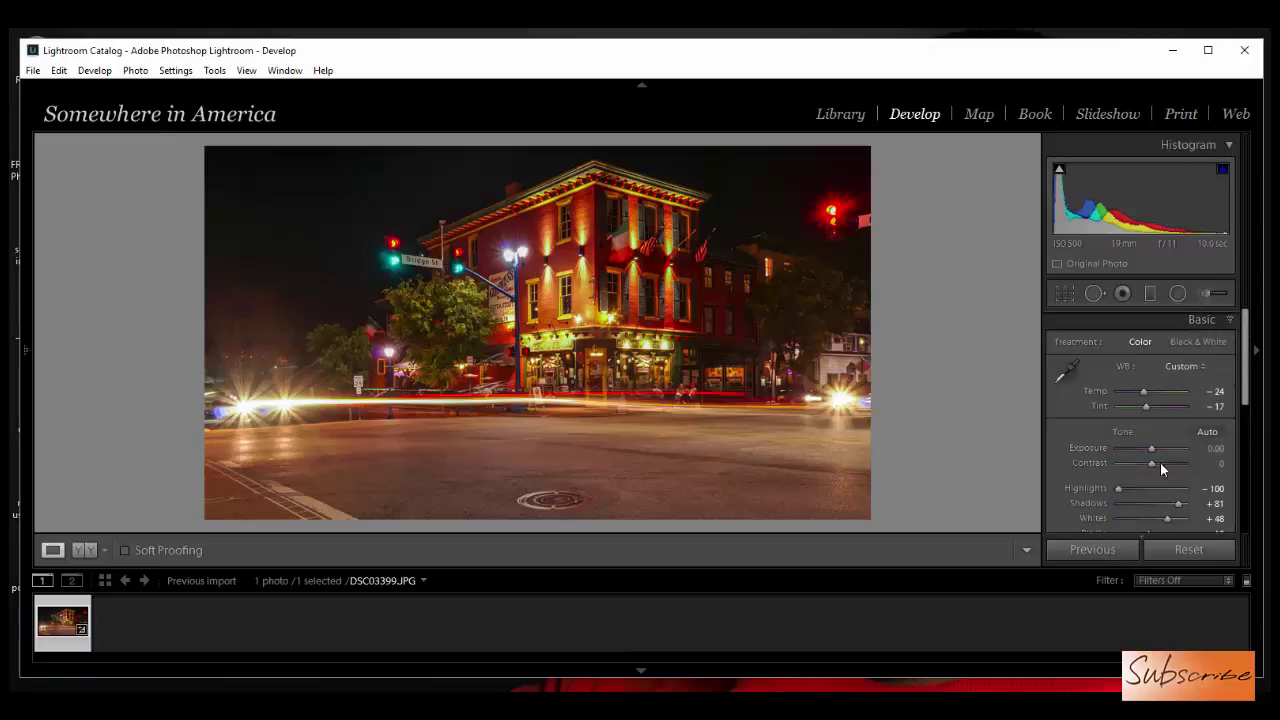
{"action": "scroll", "coordinate": [1153, 482], "scroll_direction": "down", "scroll_amount": 1}
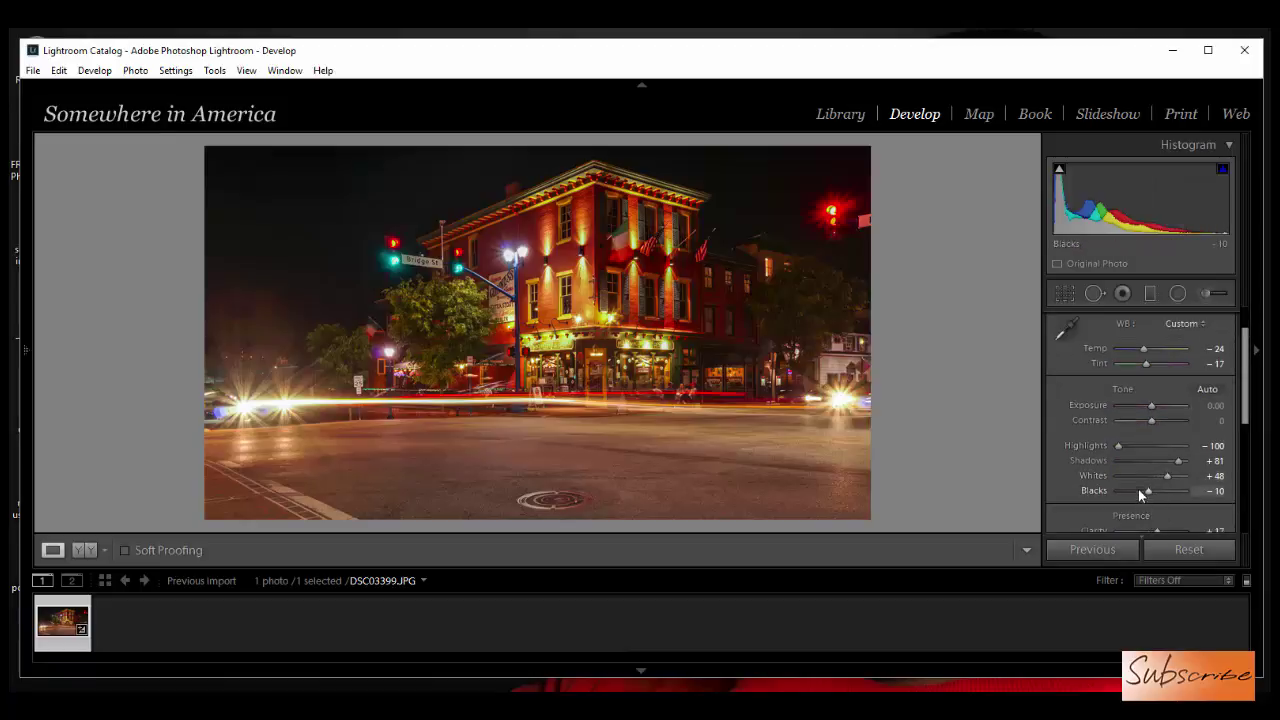
{"action": "scroll", "coordinate": [1142, 498], "scroll_direction": "down", "scroll_amount": 2}
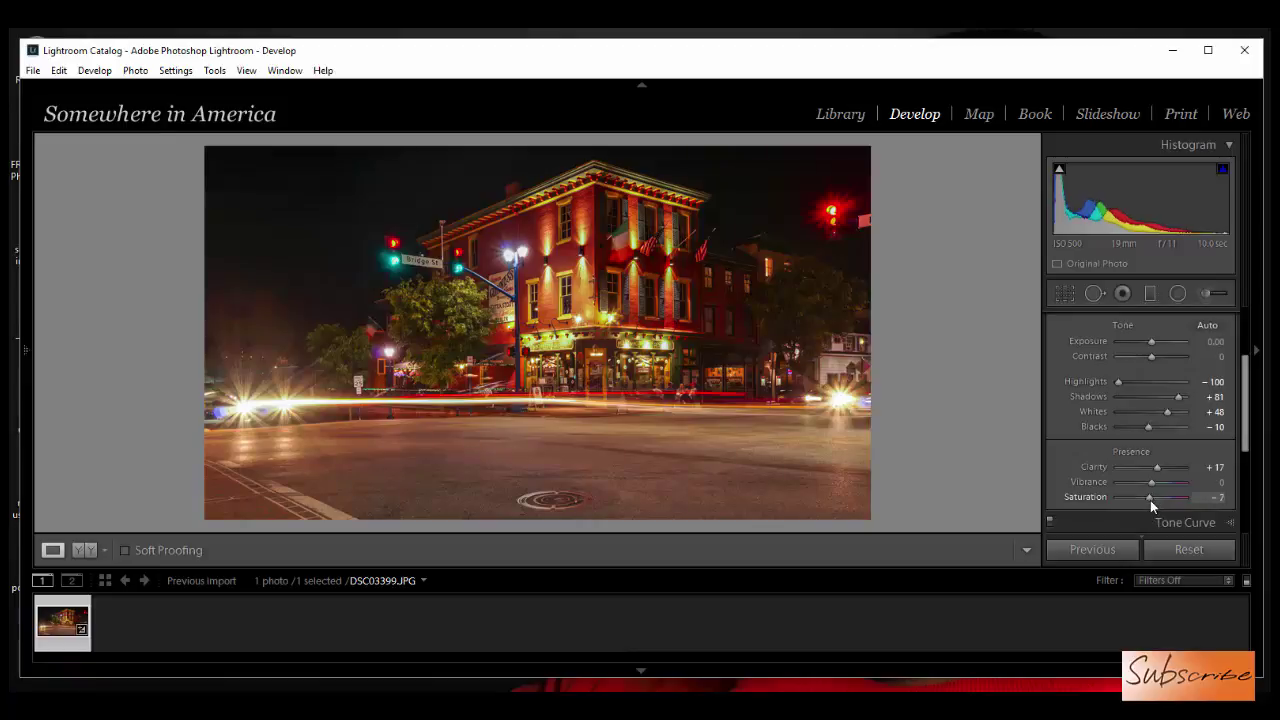
{"action": "left_click_drag", "start_coordinate": [1150, 500], "coordinate": [1147, 499]}
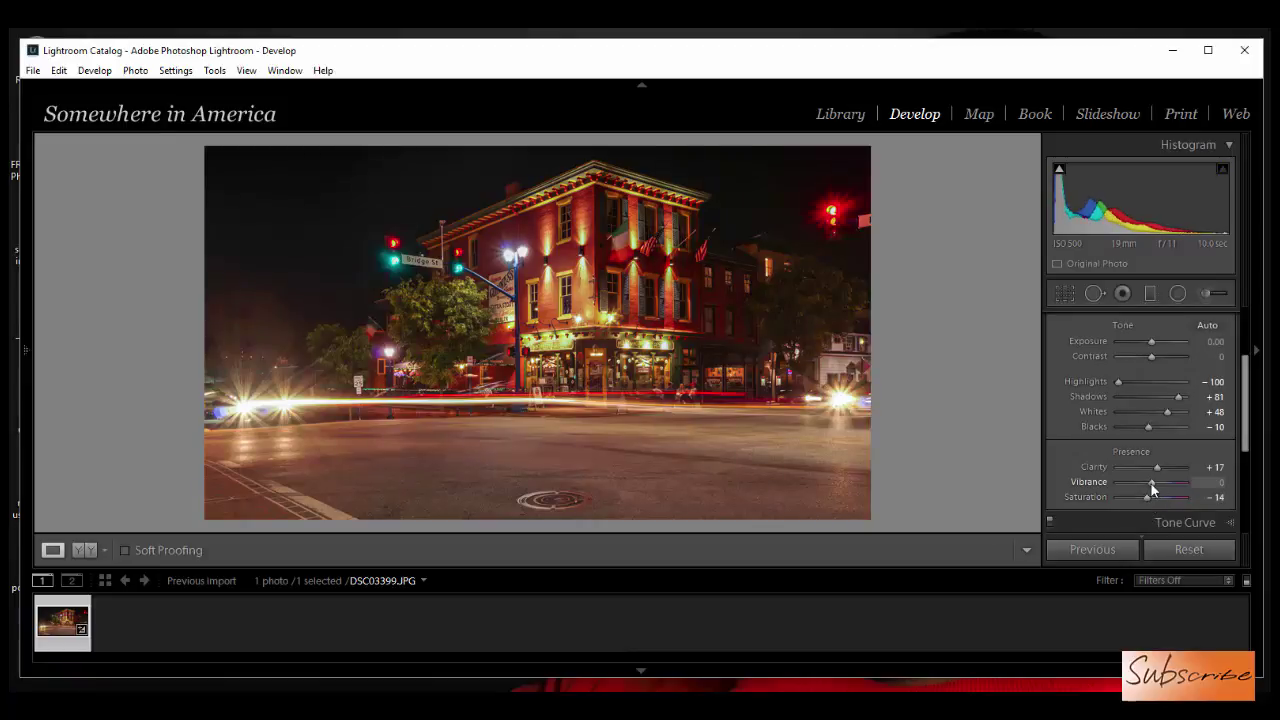
Step: Drag the Basic panel's Vibrance slider down to −12
{"action": "left_click_drag", "start_coordinate": [1150, 482], "coordinate": [1147, 482]}
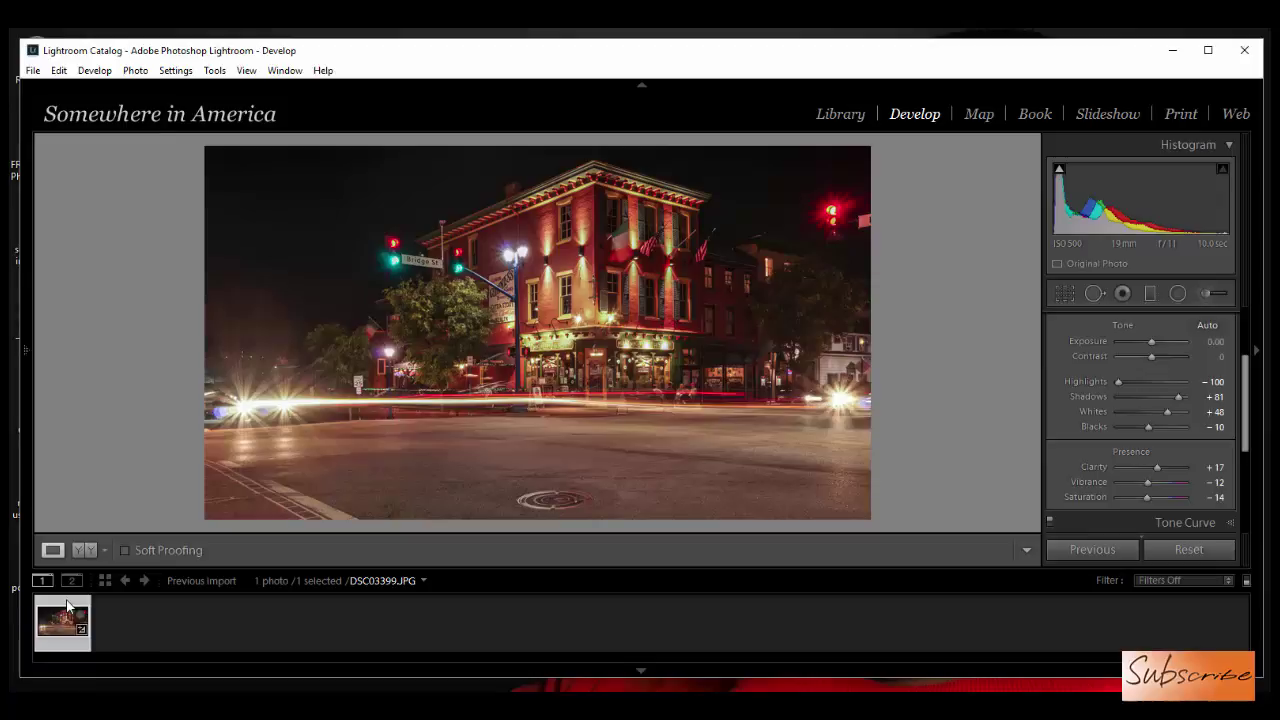
Step: Send a copy with Lightroom adjustments from the filmstrip to Color Efex Pro 4
{"action": "right_click", "coordinate": [68, 604]}
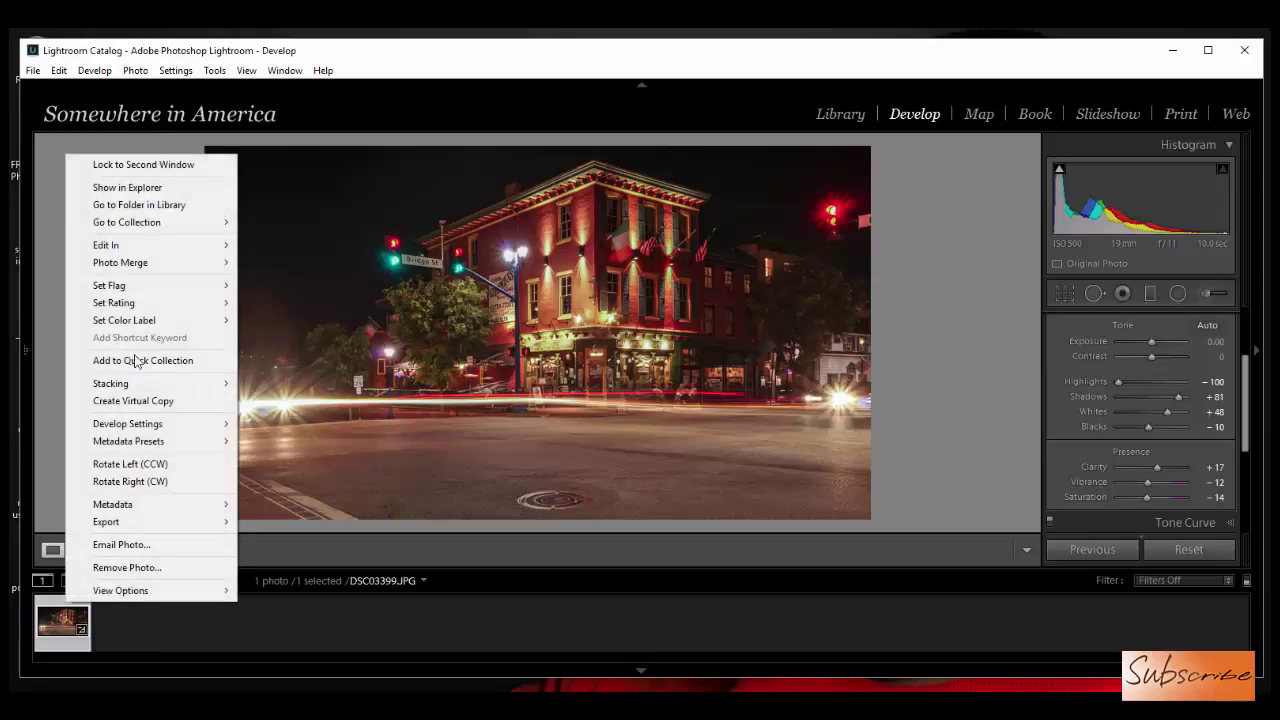
{"action": "mouse_move", "coordinate": [127, 250]}
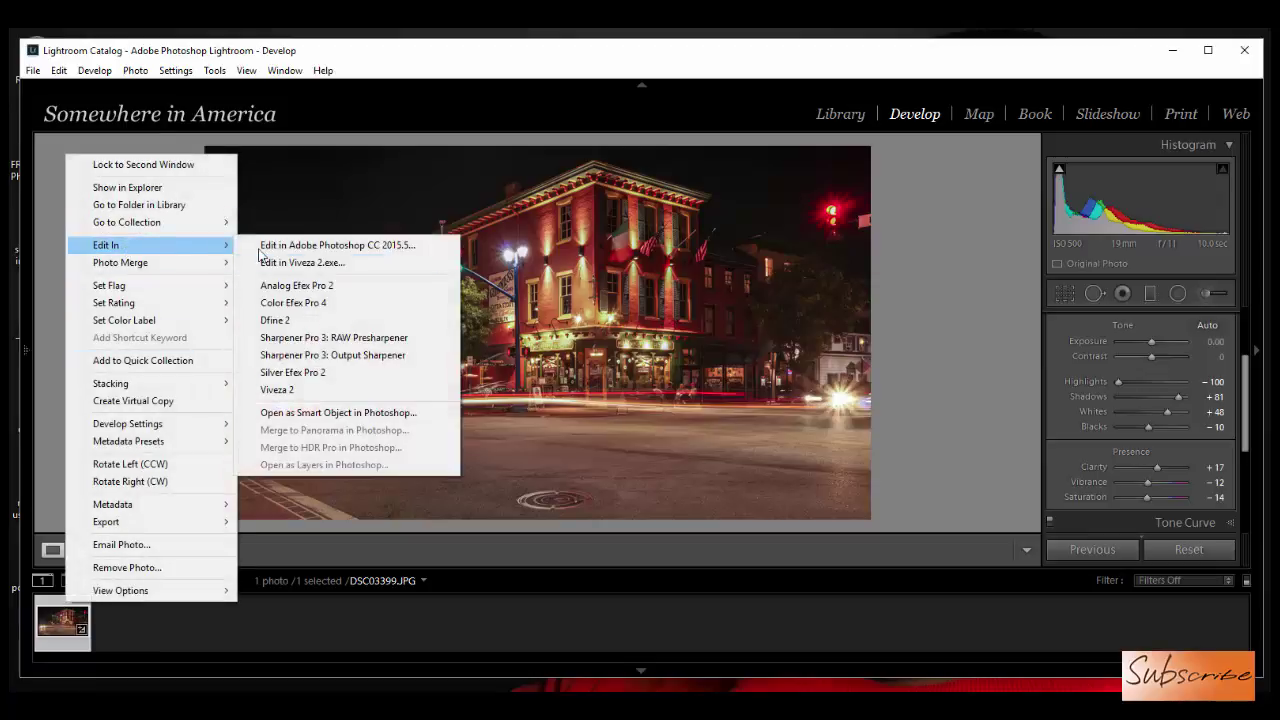
{"action": "left_click", "coordinate": [296, 303]}
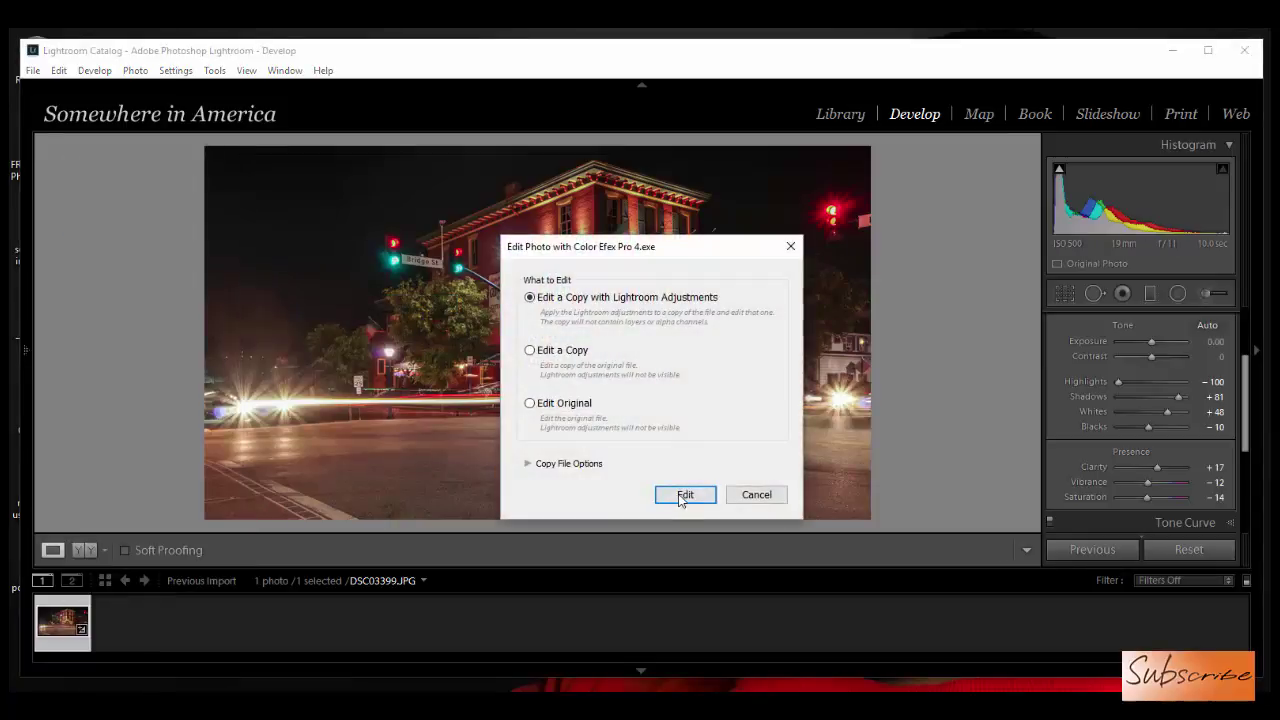
{"action": "left_click", "coordinate": [683, 495]}
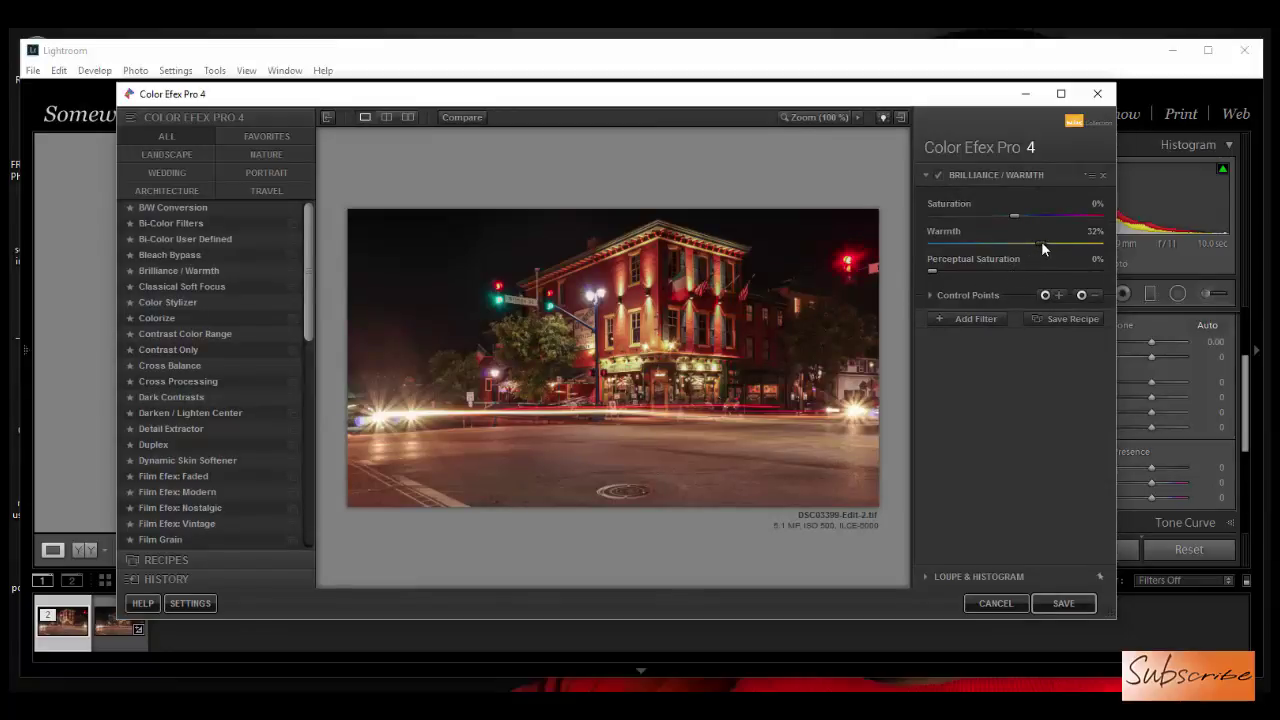
Step: Reduce Warmth, then add Detail Extractor at 13%, Contrast 41%, Saturation 12%
{"action": "mouse_move", "coordinate": [1044, 242]}
{"action": "left_mouse_down"}
{"action": "mouse_move", "coordinate": [995, 254]}
{"action": "mouse_move", "coordinate": [1052, 260]}
{"action": "left_mouse_up"}
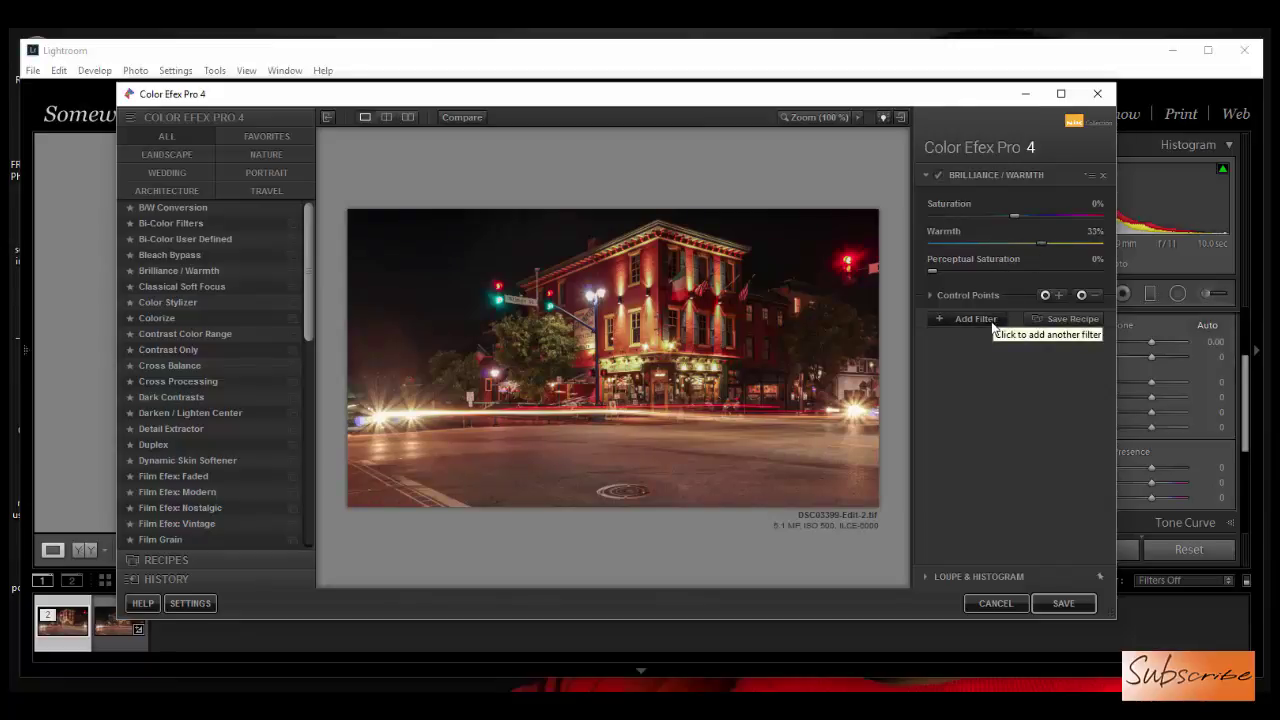
{"action": "left_click", "coordinate": [975, 319]}
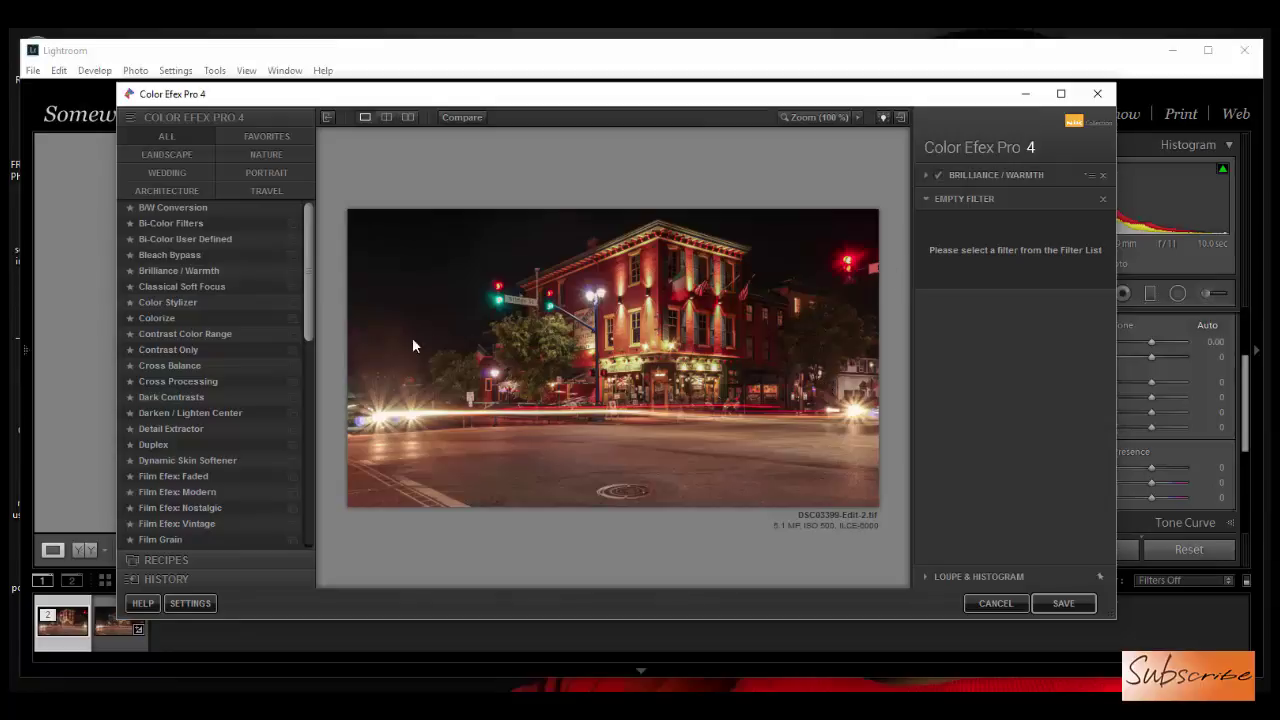
{"action": "left_click", "coordinate": [220, 430]}
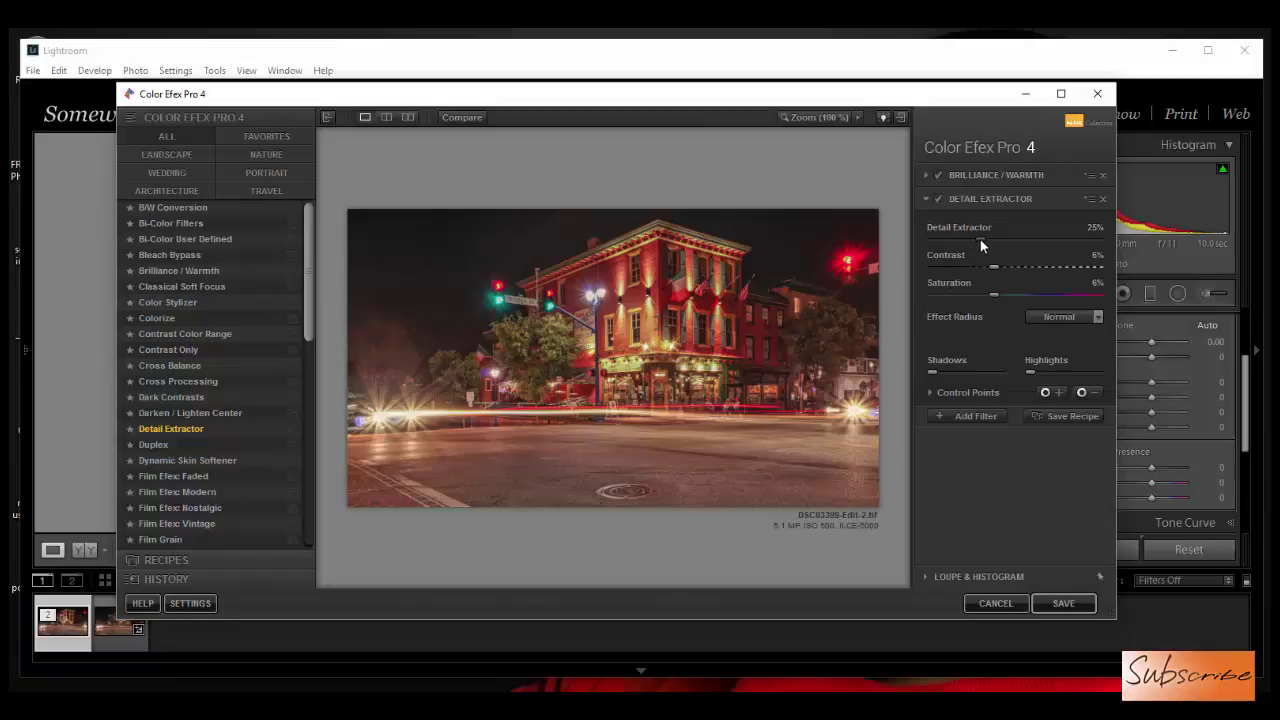
{"action": "left_click_drag", "start_coordinate": [980, 239], "coordinate": [1022, 270]}
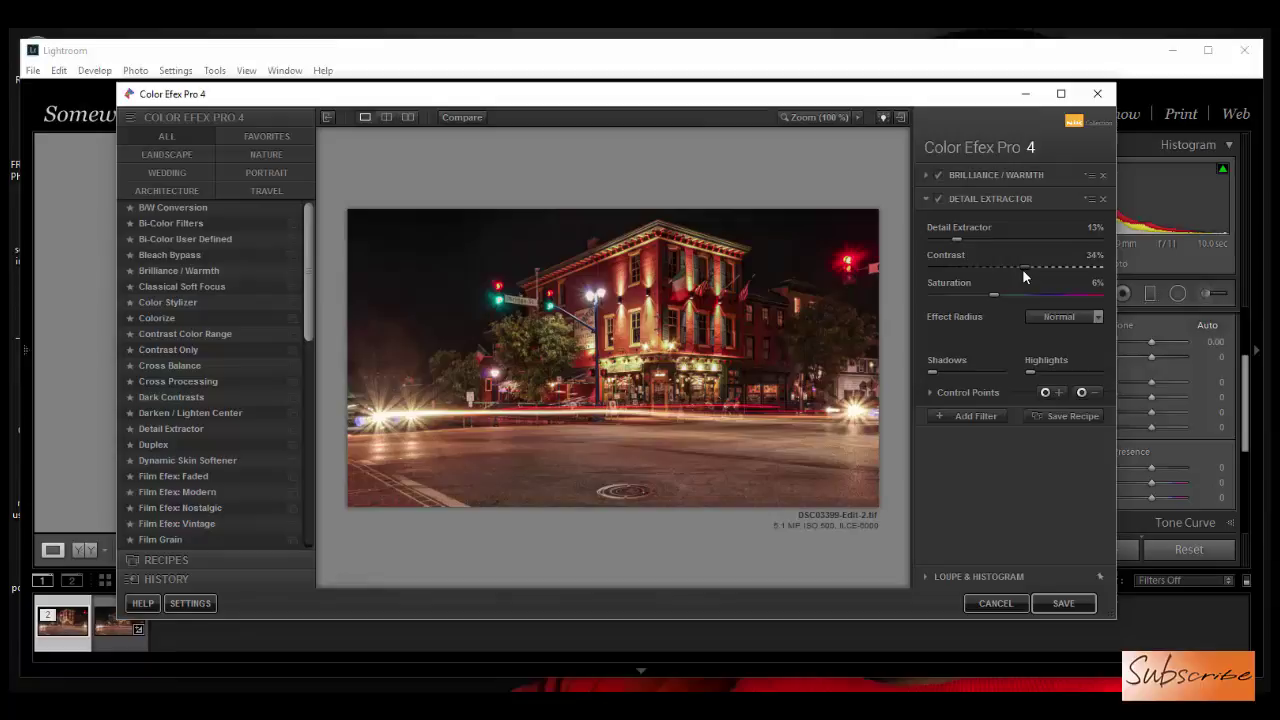
{"action": "left_click_drag", "start_coordinate": [1029, 275], "coordinate": [1031, 275]}
{"action": "left_click_drag", "start_coordinate": [994, 294], "coordinate": [1001, 292]}
Step: Save the Color Efex result to Lightroom and inspect the pub front at 1:1 zoom
{"action": "left_click", "coordinate": [1063, 604]}
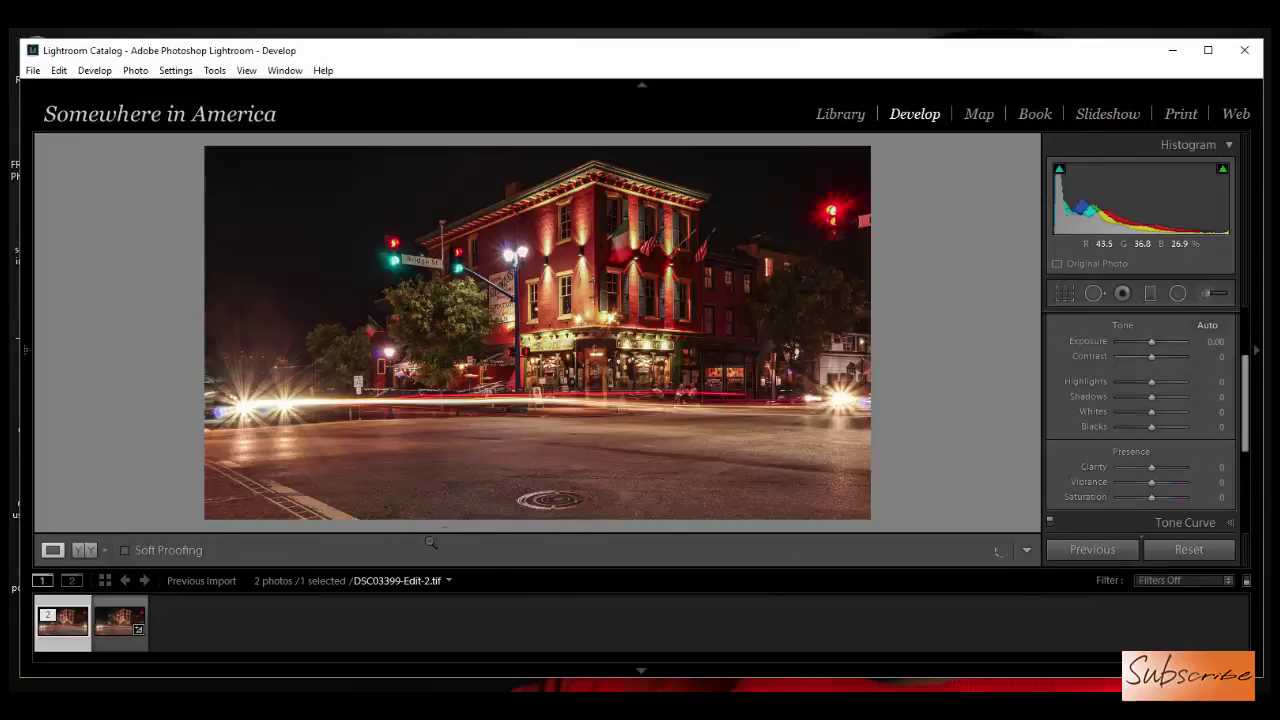
{"action": "left_click", "coordinate": [555, 353]}
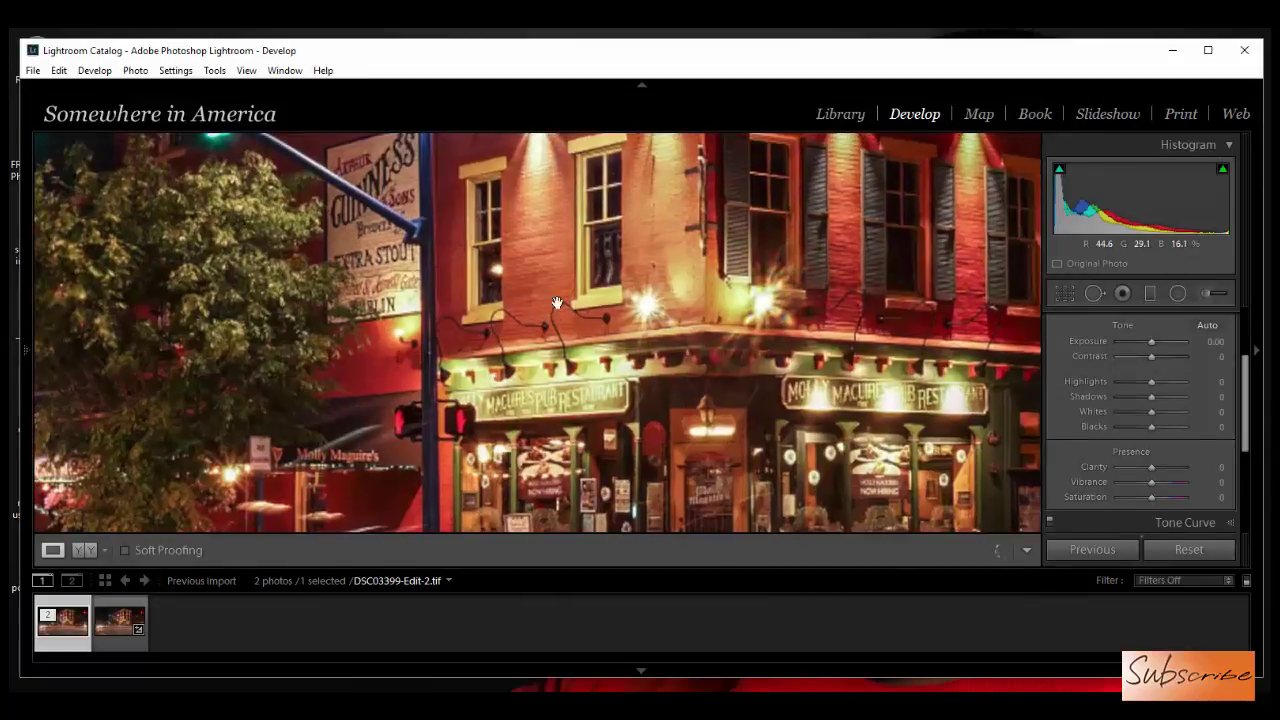
{"action": "left_click_drag", "start_coordinate": [719, 268], "coordinate": [701, 218]}
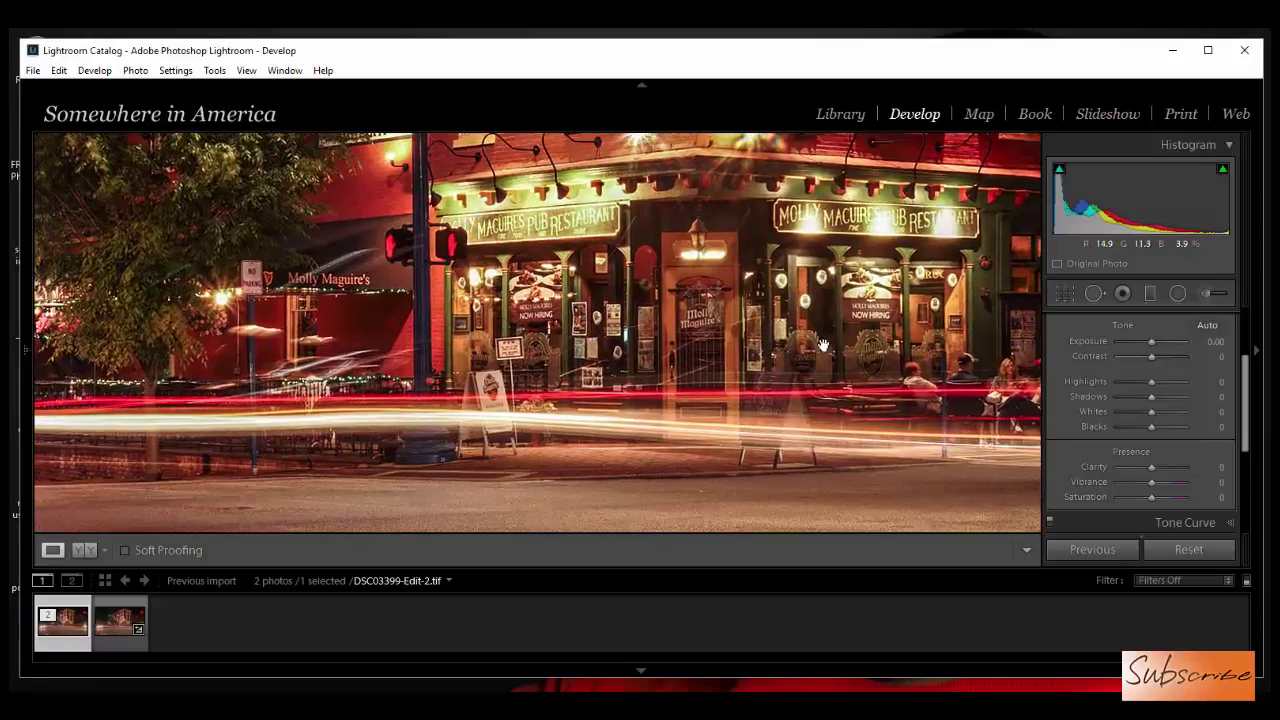
{"action": "left_click_drag", "start_coordinate": [997, 416], "coordinate": [772, 411]}
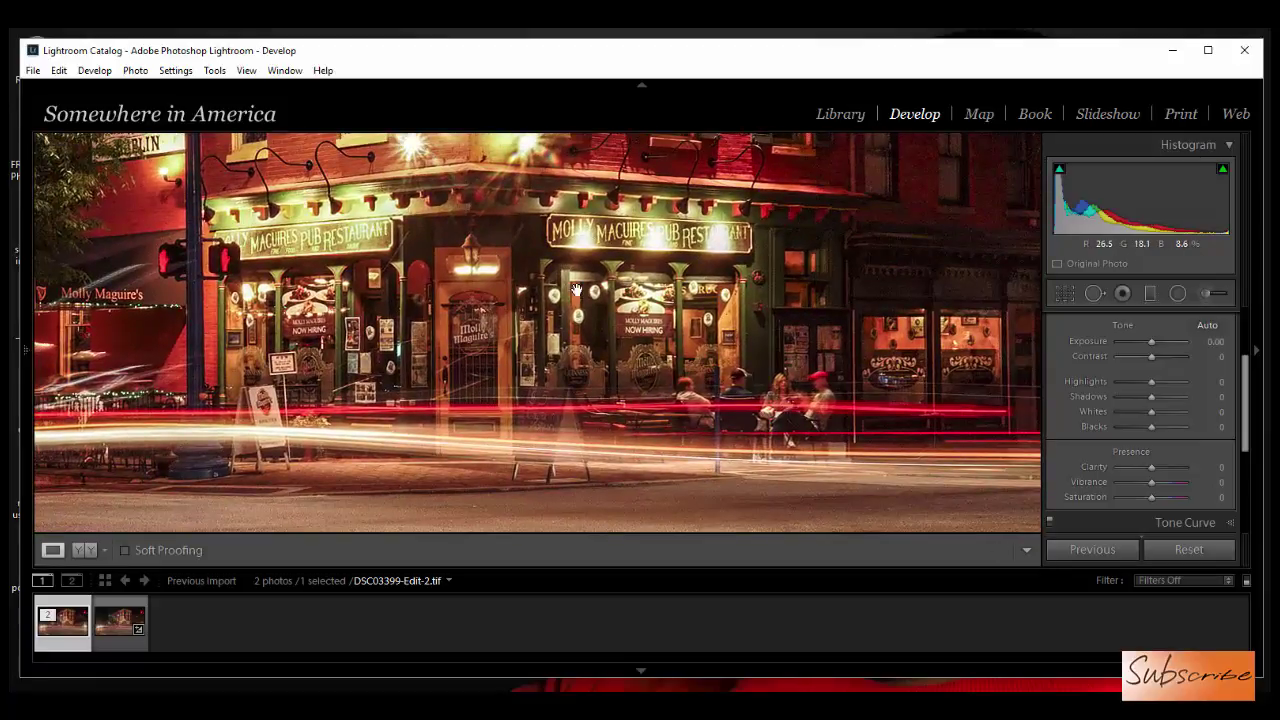
{"action": "mouse_move", "coordinate": [577, 289]}
{"action": "left_mouse_down"}
{"action": "mouse_move", "coordinate": [633, 227]}
{"action": "mouse_move", "coordinate": [586, 267]}
{"action": "left_mouse_up"}
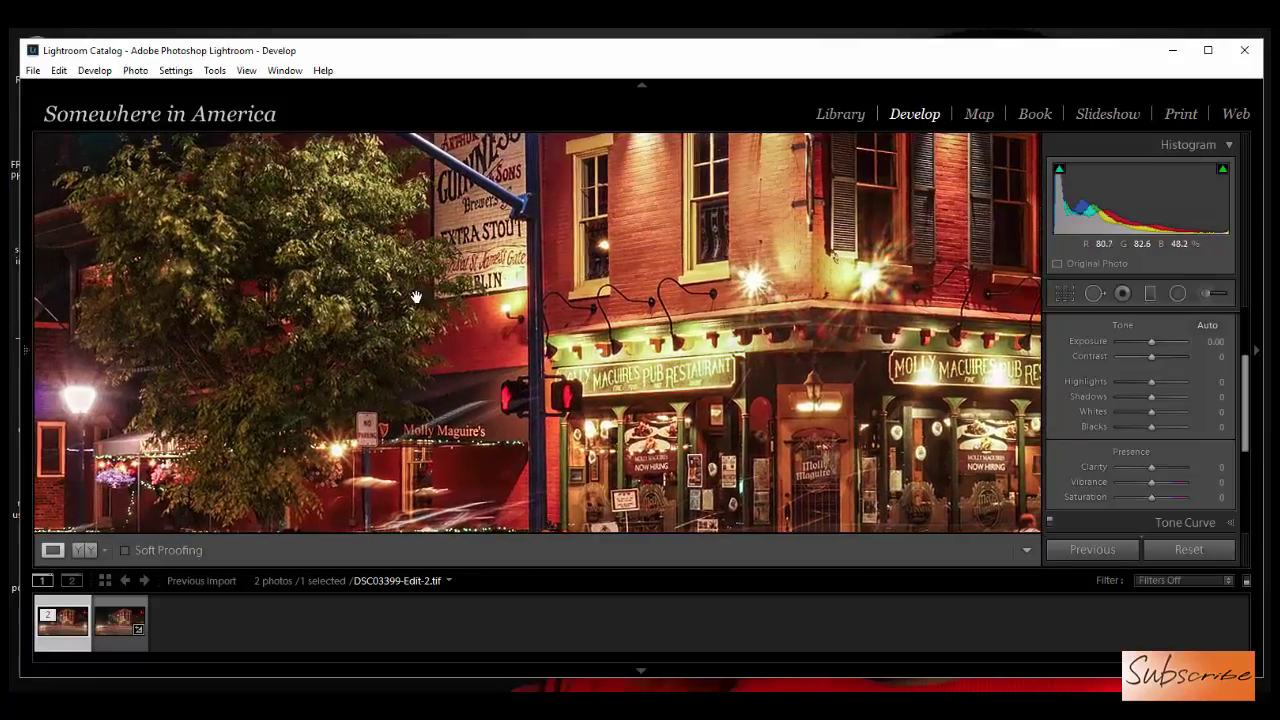
{"action": "left_click_drag", "start_coordinate": [416, 296], "coordinate": [606, 209]}
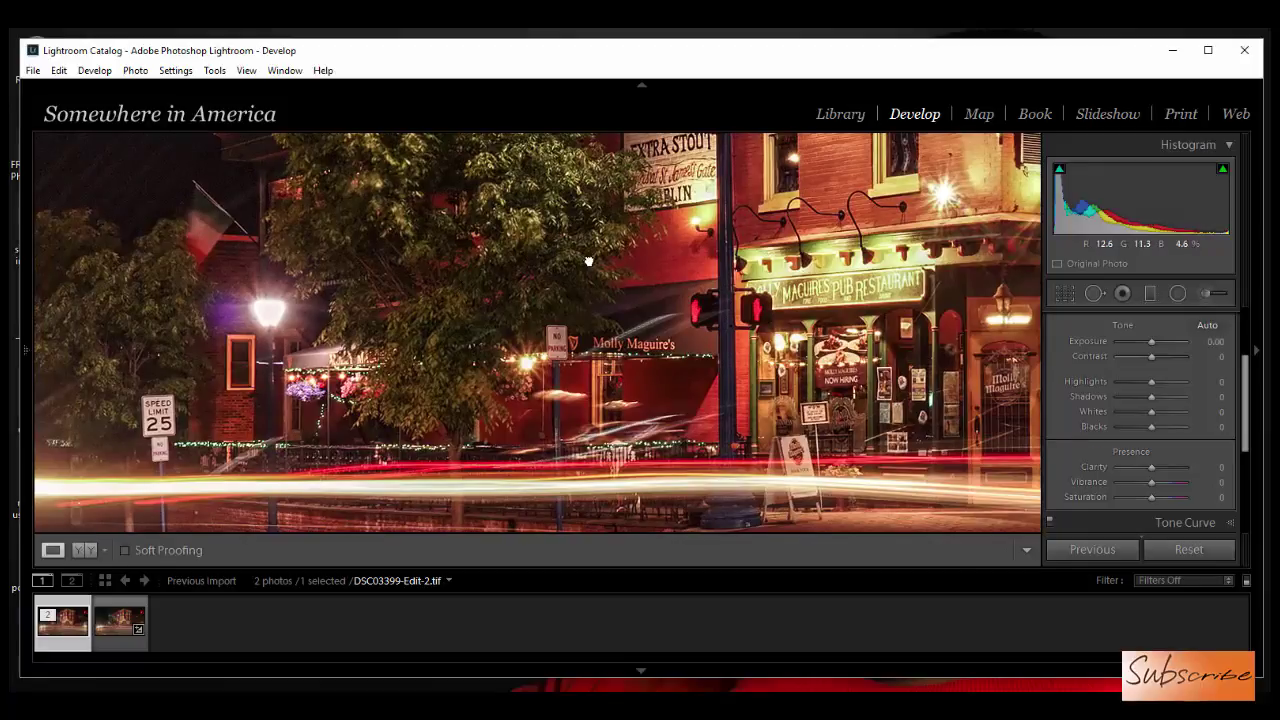
{"action": "left_click", "coordinate": [588, 262]}
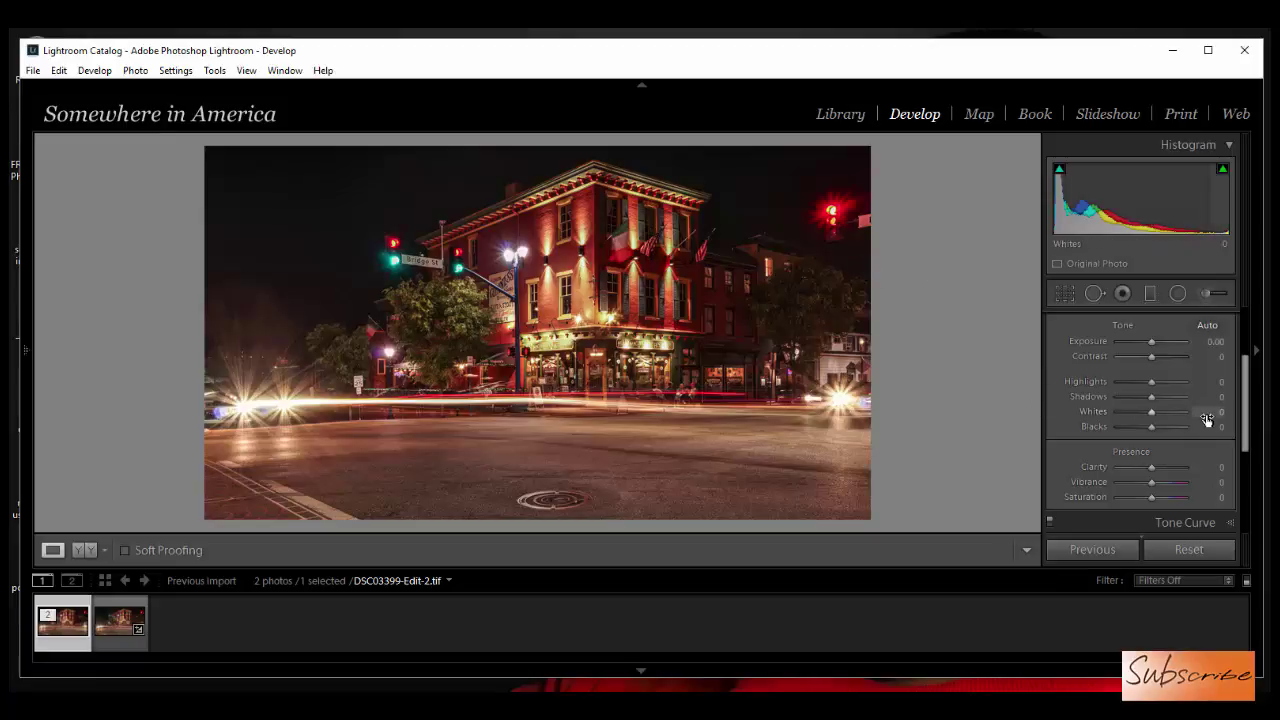
Step: Set the TIFF copy's Highlights −21, Shadows +10, Whites +14 and Blacks −5
{"action": "scroll", "coordinate": [1195, 412], "scroll_direction": "up", "scroll_amount": 3}
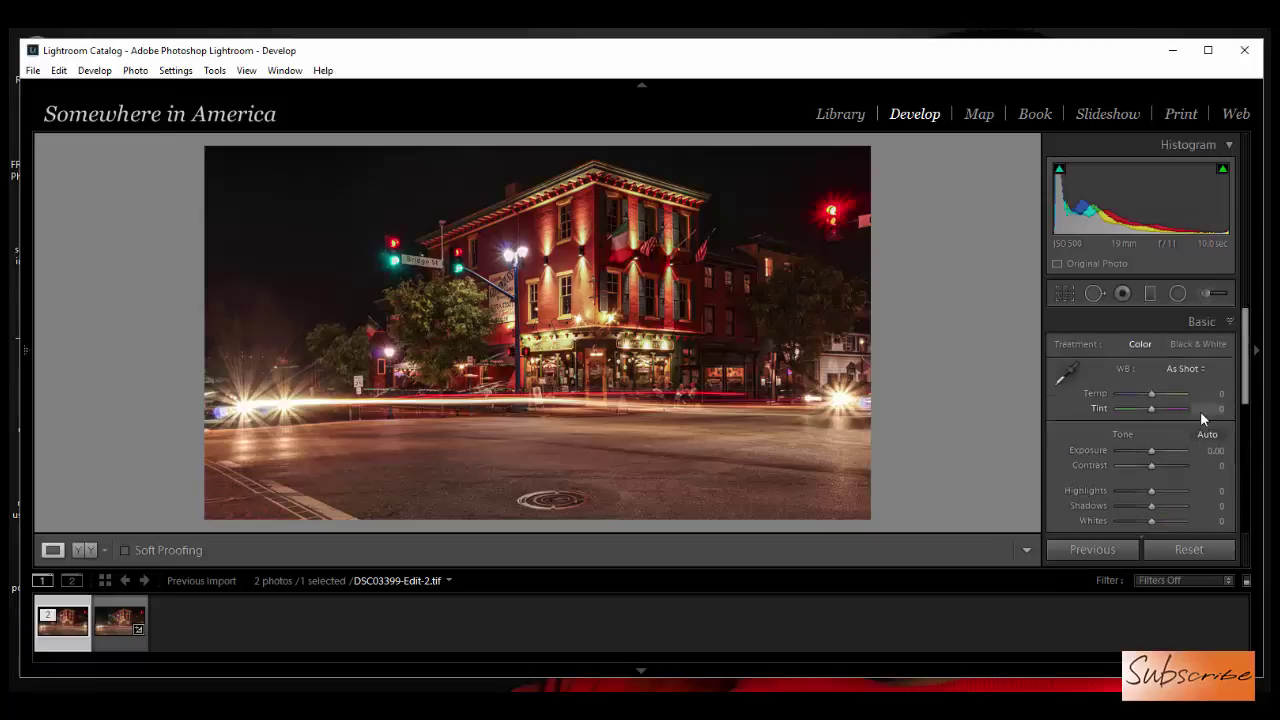
{"action": "scroll", "coordinate": [1193, 420], "scroll_direction": "down", "scroll_amount": 2}
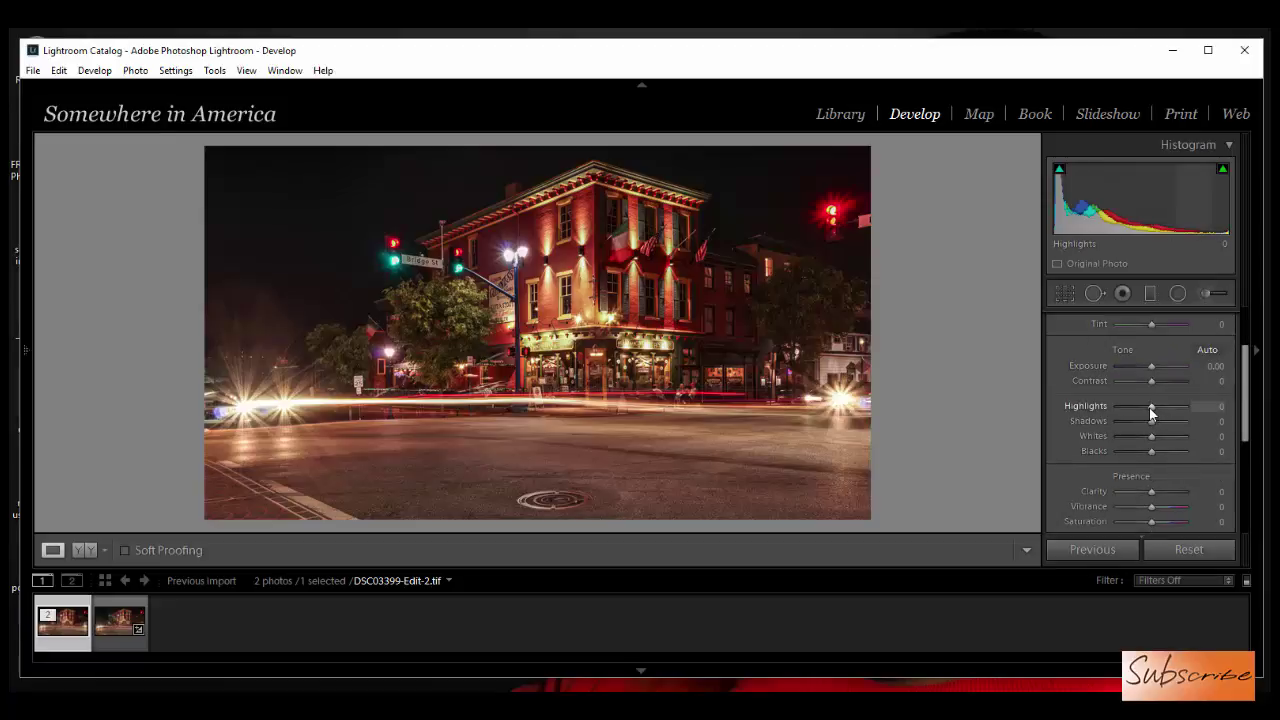
{"action": "left_click_drag", "start_coordinate": [1149, 407], "coordinate": [1155, 420]}
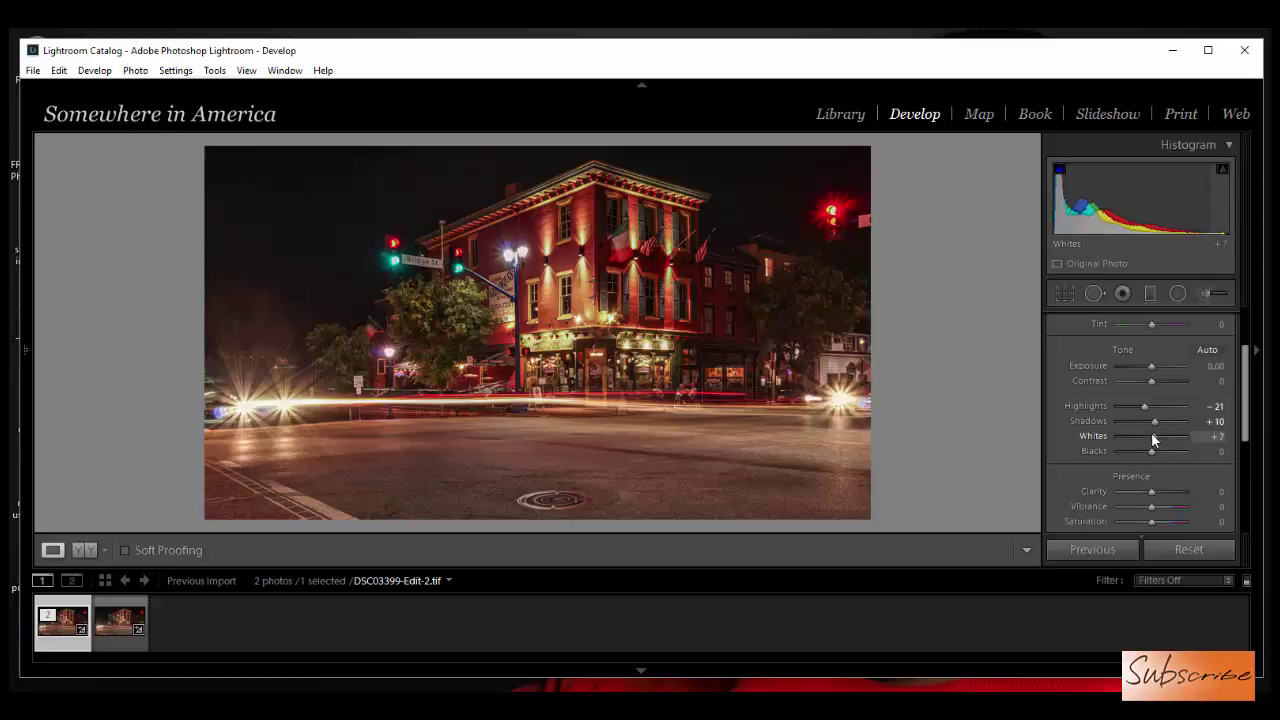
{"action": "left_click_drag", "start_coordinate": [1152, 435], "coordinate": [1155, 436]}
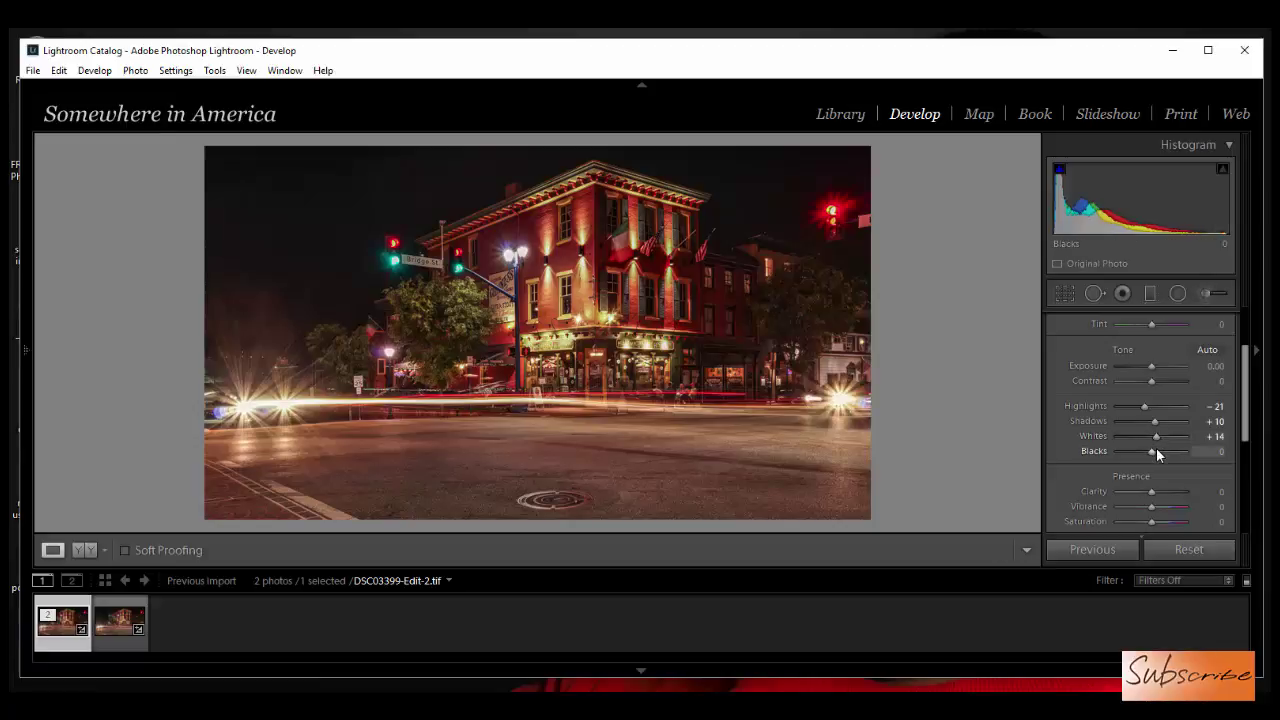
{"action": "left_click_drag", "start_coordinate": [1152, 451], "coordinate": [1151, 451]}
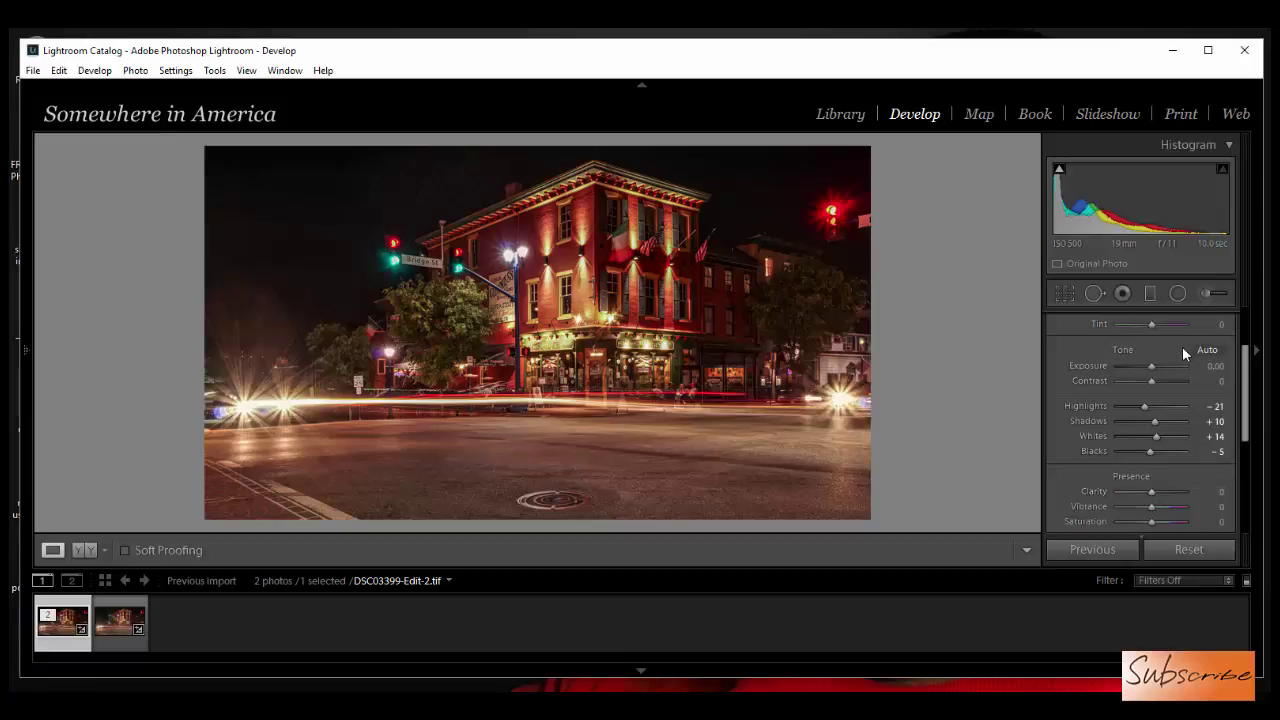
Step: Paint a Clarity 43 adjustment brush on the pub facade at Flow 70, hiding edit pins
{"action": "left_click", "coordinate": [1204, 298]}
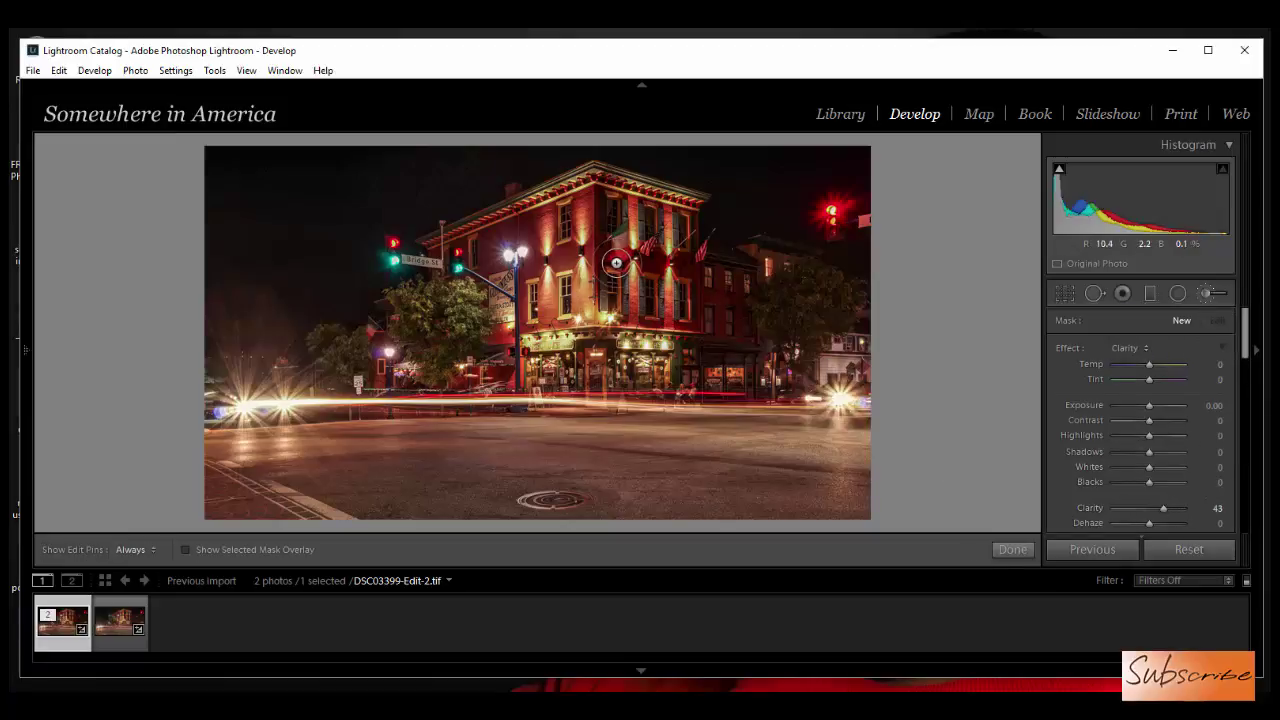
{"action": "left_click_drag", "start_coordinate": [1245, 337], "coordinate": [1245, 395]}
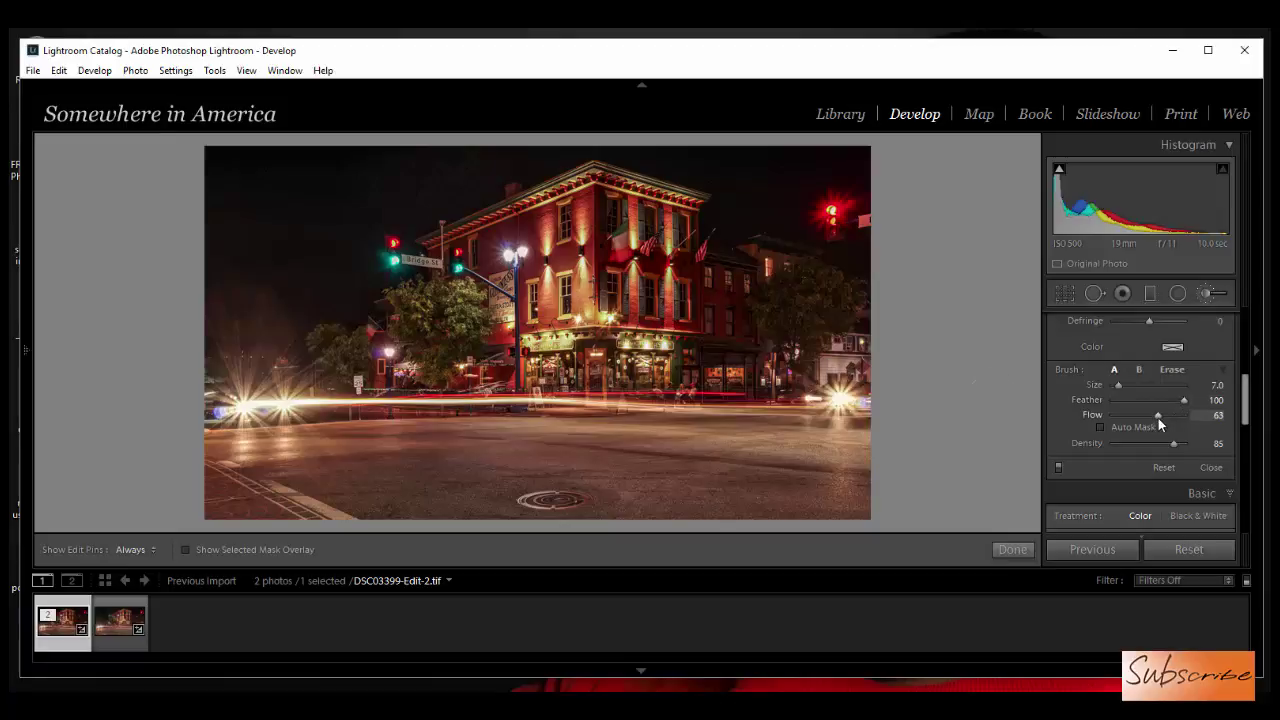
{"action": "left_click_drag", "start_coordinate": [1160, 417], "coordinate": [1162, 417]}
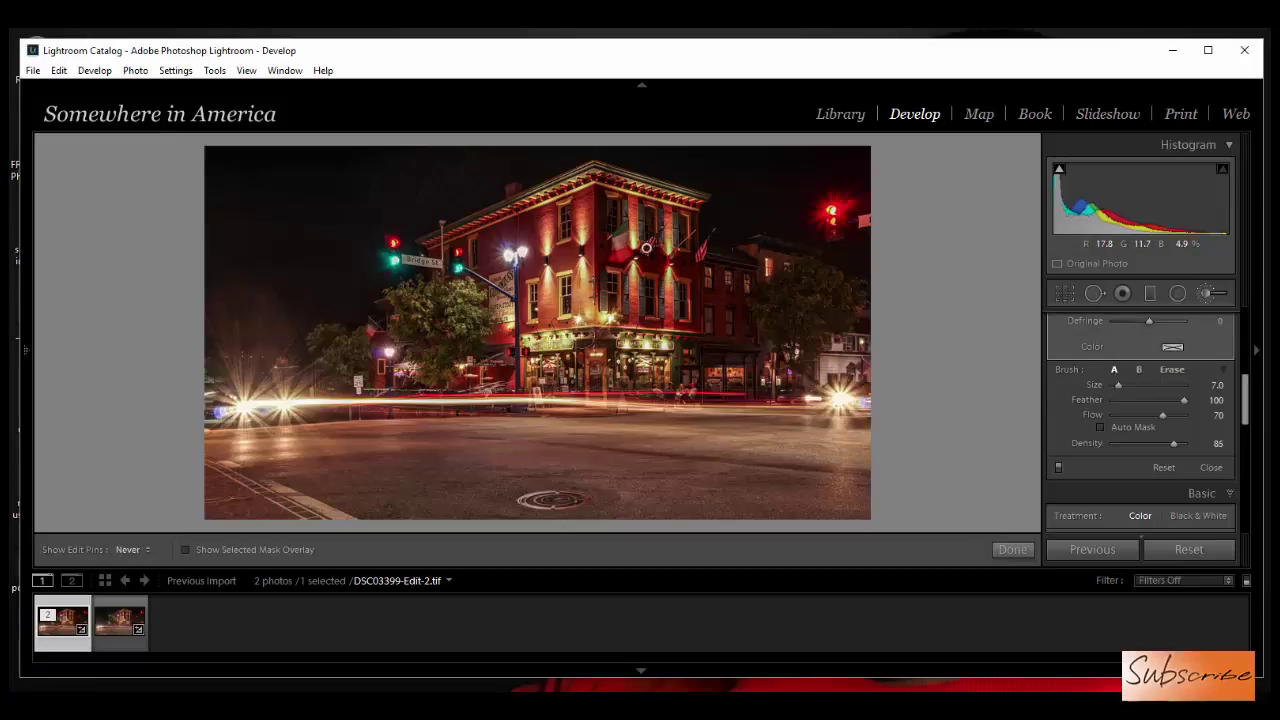
{"action": "key", "text": "h"}
{"action": "key", "text": "h"}
{"action": "key", "text": "h"}
{"action": "key", "text": "h"}
{"action": "key", "text": "h"}
{"action": "key", "text": "h"}
{"action": "key", "text": "h"}
{"action": "key", "text": "h"}
{"action": "key", "text": "h"}
{"action": "key", "text": "h"}
{"action": "key", "text": "h"}
{"action": "key", "text": "h"}
{"action": "key", "text": "h"}
{"action": "key", "text": "h"}
{"action": "key", "text": "h"}
{"action": "key", "text": "h"}
{"action": "key", "text": "h"}
{"action": "key", "text": "h"}
{"action": "key", "text": "h"}
{"action": "key", "text": "h"}
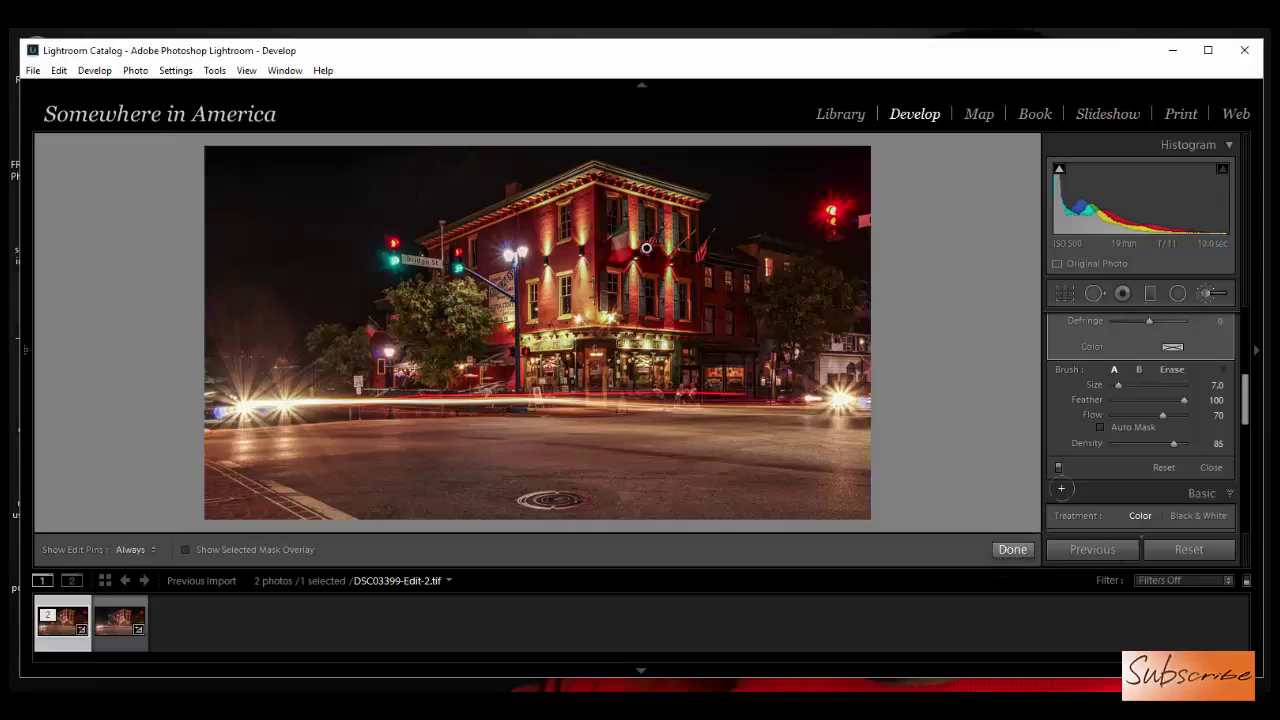
Step: Finish the brush and start a new Exposure adjustment at Exposure 0.87 and Temp 24
{"action": "left_click", "coordinate": [1012, 549]}
{"action": "scroll", "coordinate": [1130, 390], "scroll_direction": "up", "scroll_amount": 5}
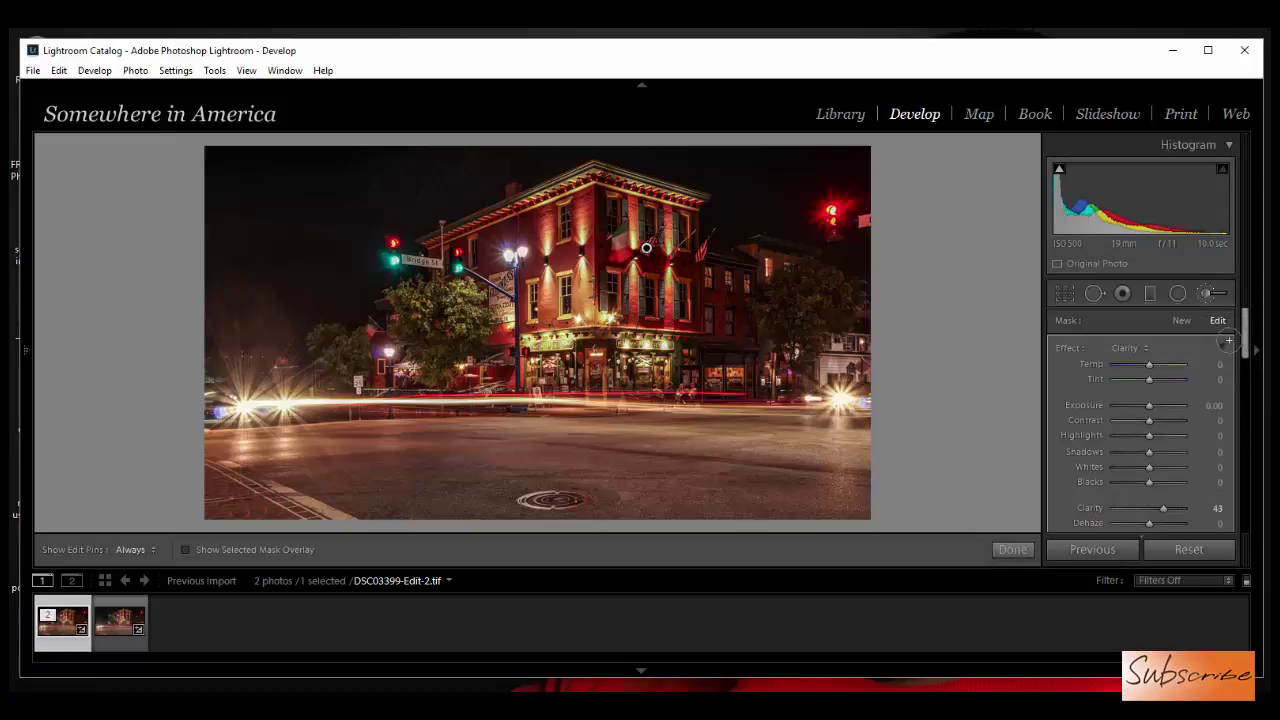
{"action": "left_click", "coordinate": [1181, 320]}
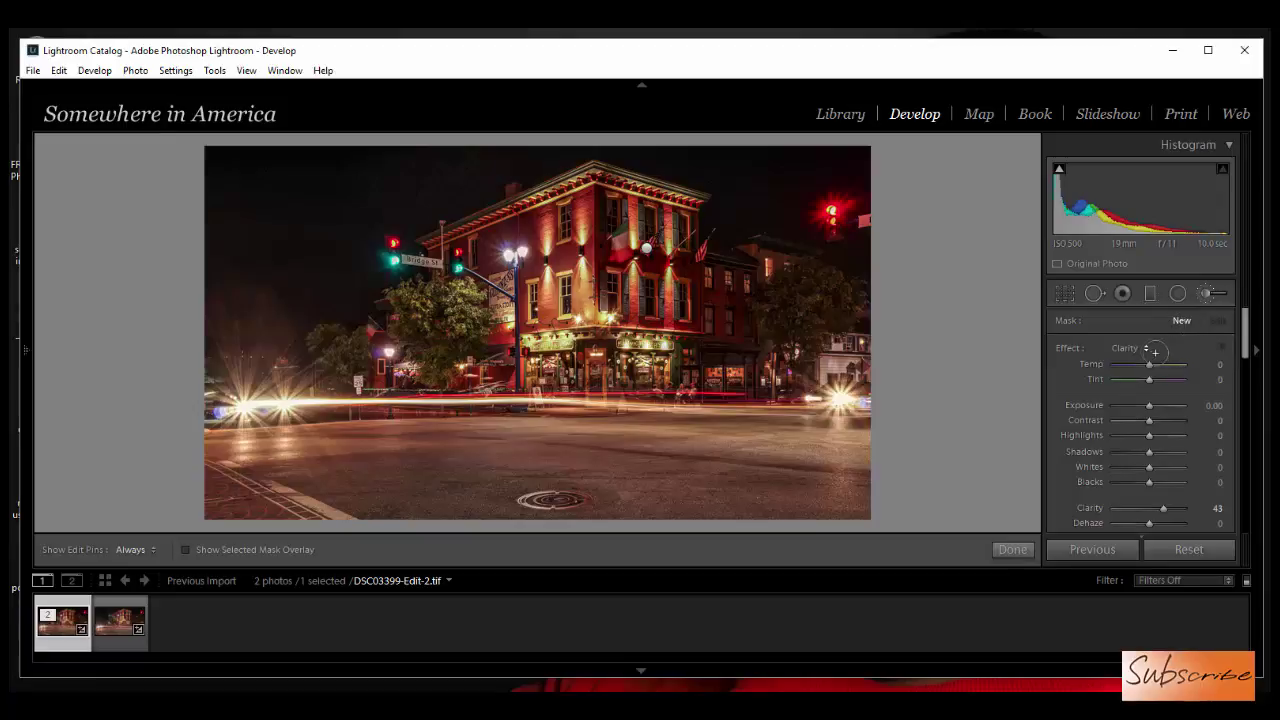
{"action": "left_click", "coordinate": [1135, 348]}
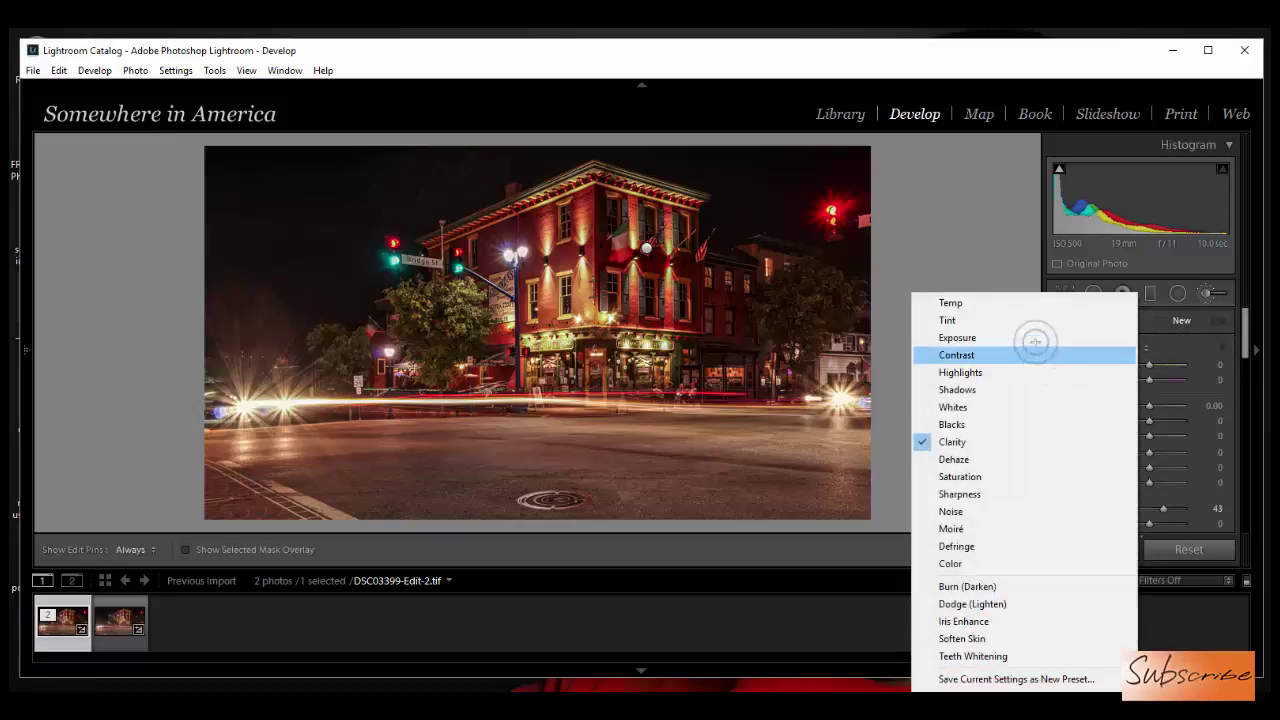
{"action": "left_click", "coordinate": [1035, 337]}
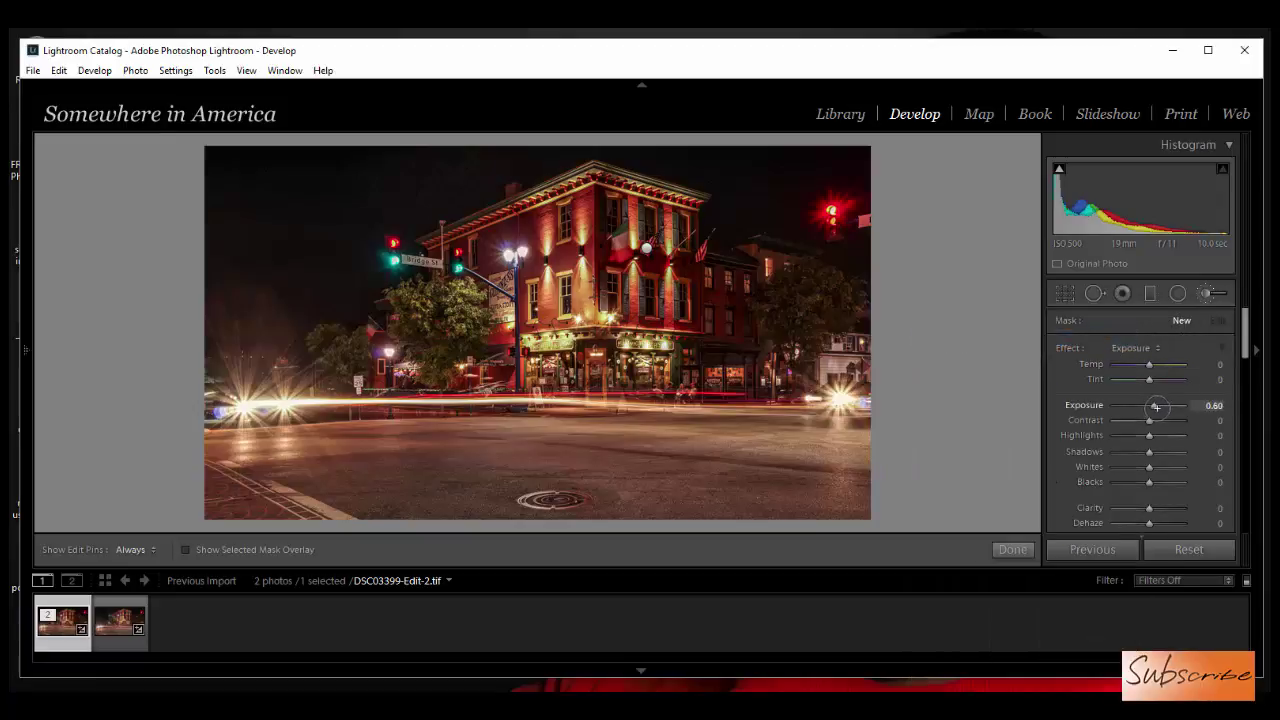
{"action": "left_click_drag", "start_coordinate": [1155, 406], "coordinate": [1157, 406]}
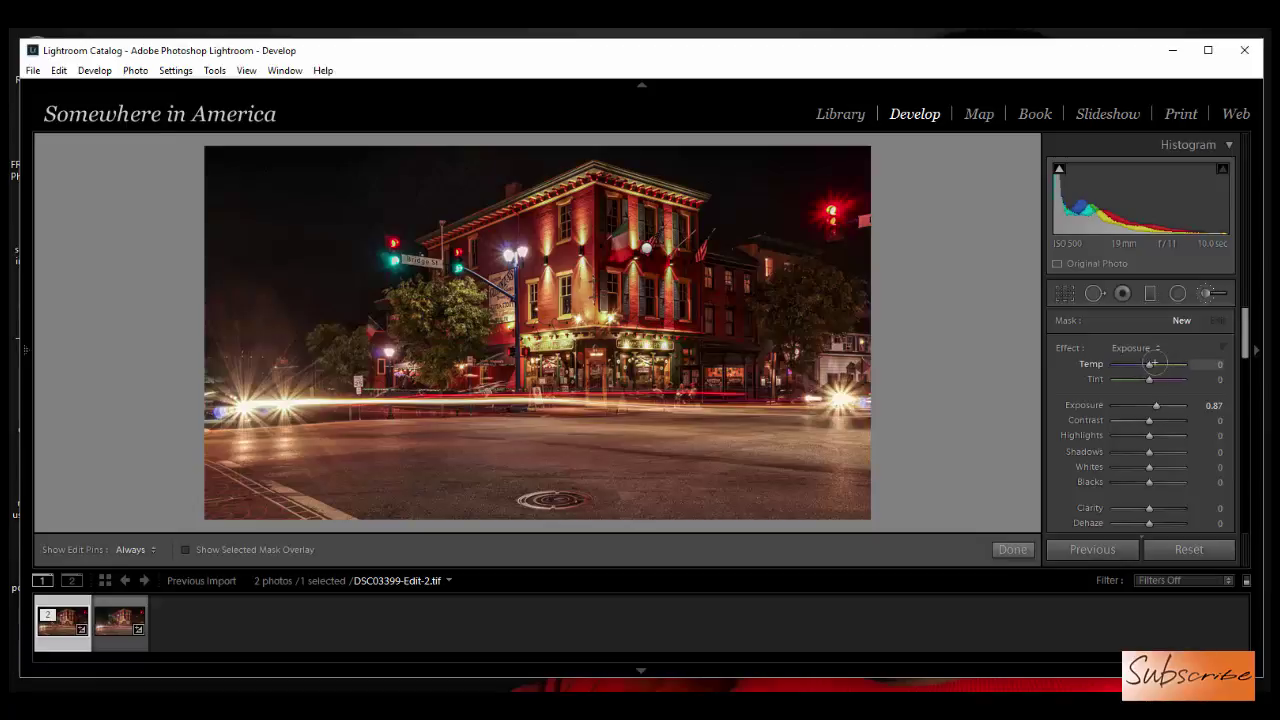
{"action": "left_click_drag", "start_coordinate": [1152, 364], "coordinate": [1160, 364]}
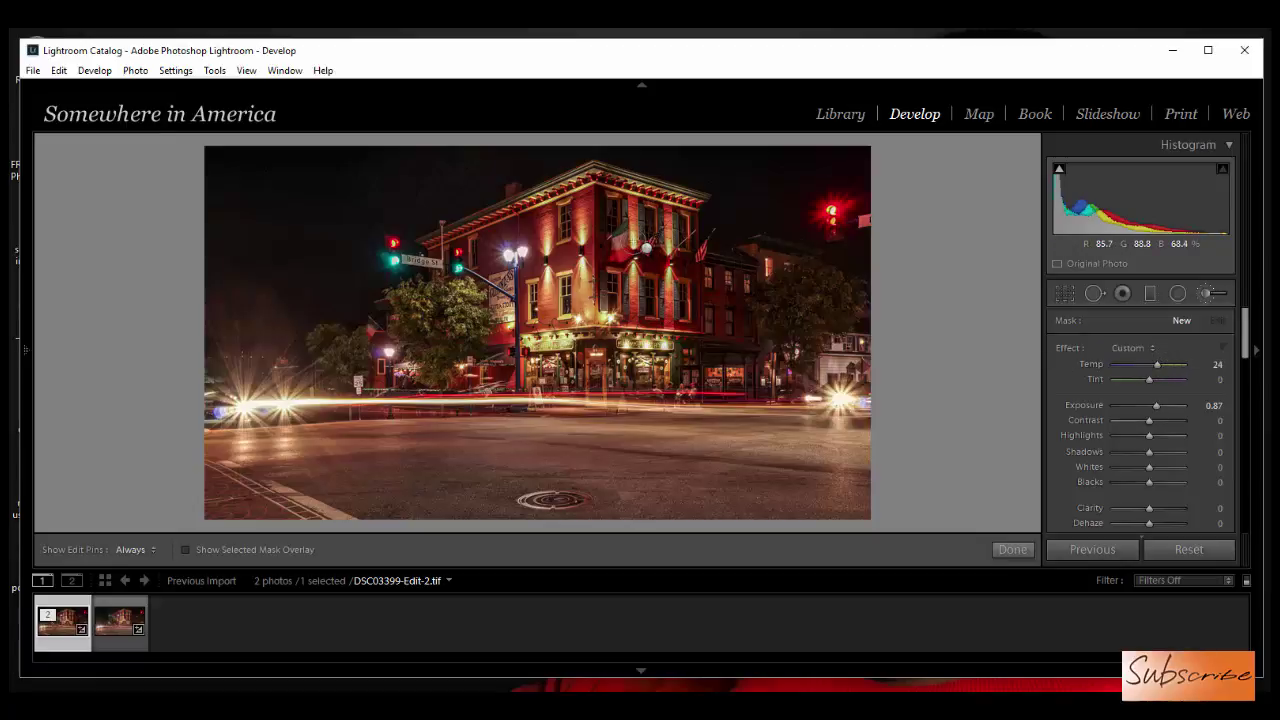
Step: Lay the warm, brightened adjustment over the pub building, toggling edit pins to judge it
{"action": "key", "text": "h"}
{"action": "left_click_drag", "start_coordinate": [617, 238], "coordinate": [668, 262]}
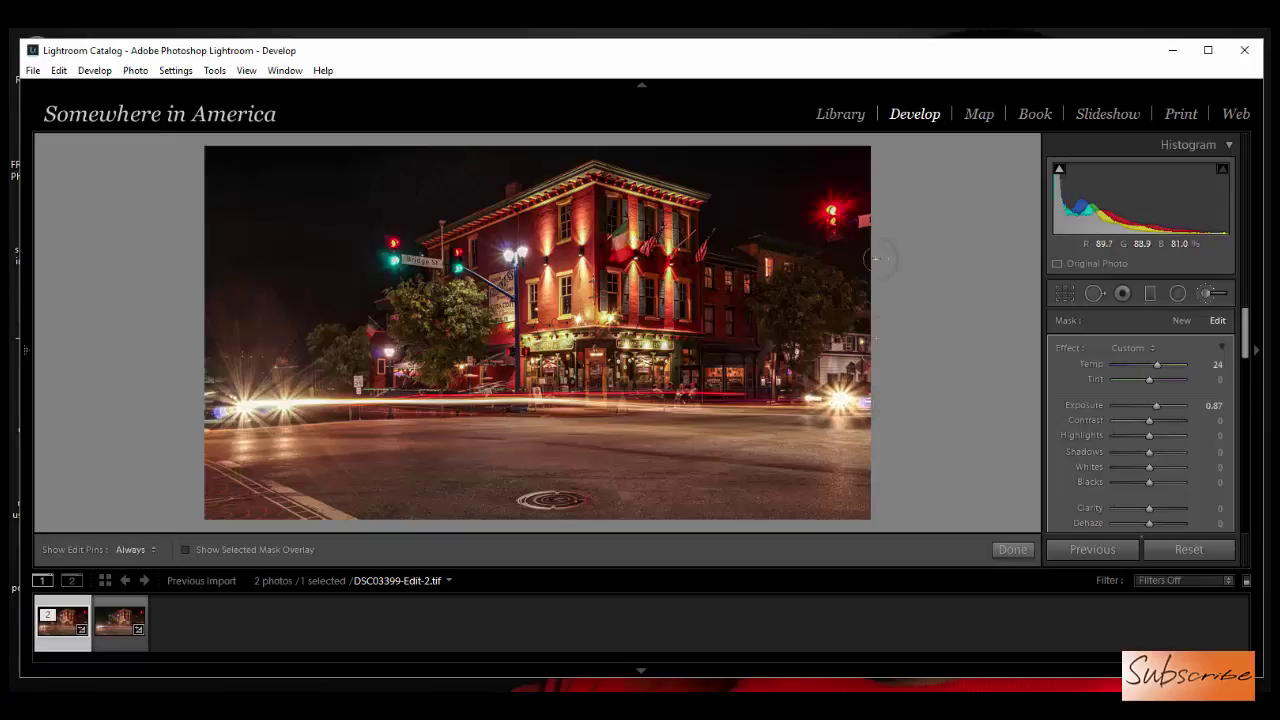
{"action": "key", "text": "h"}
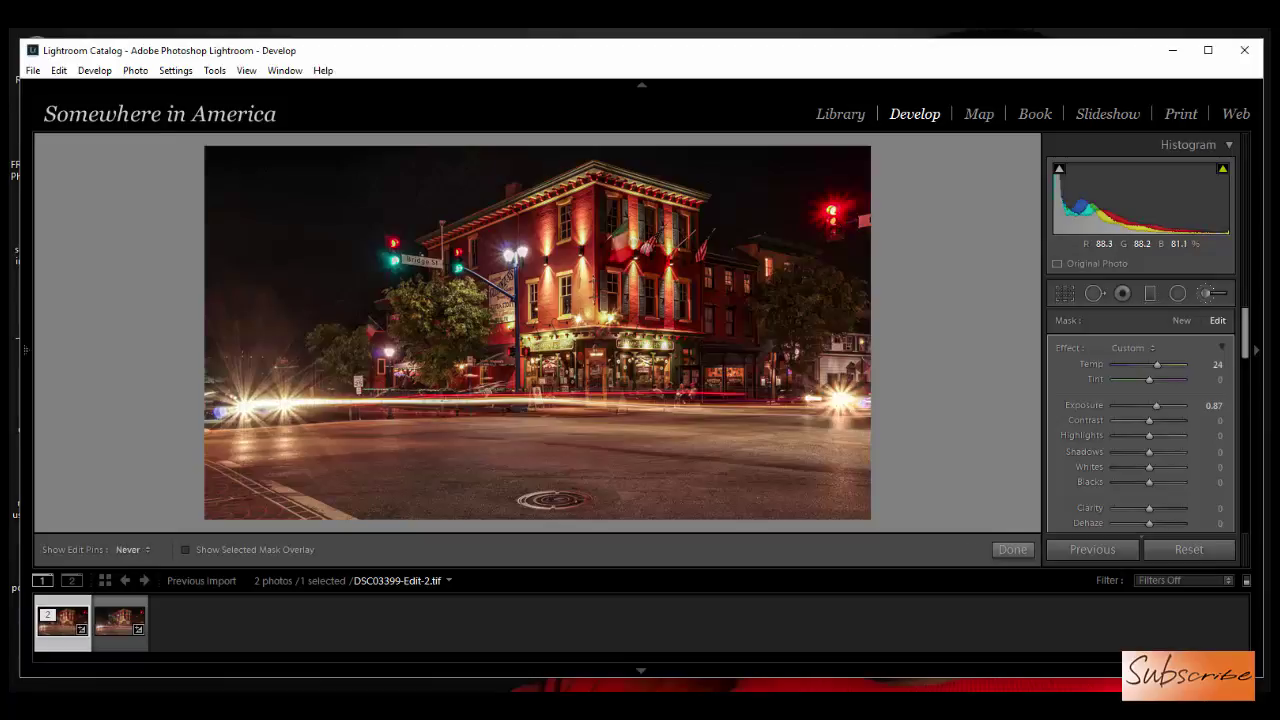
{"action": "key", "text": "h"}
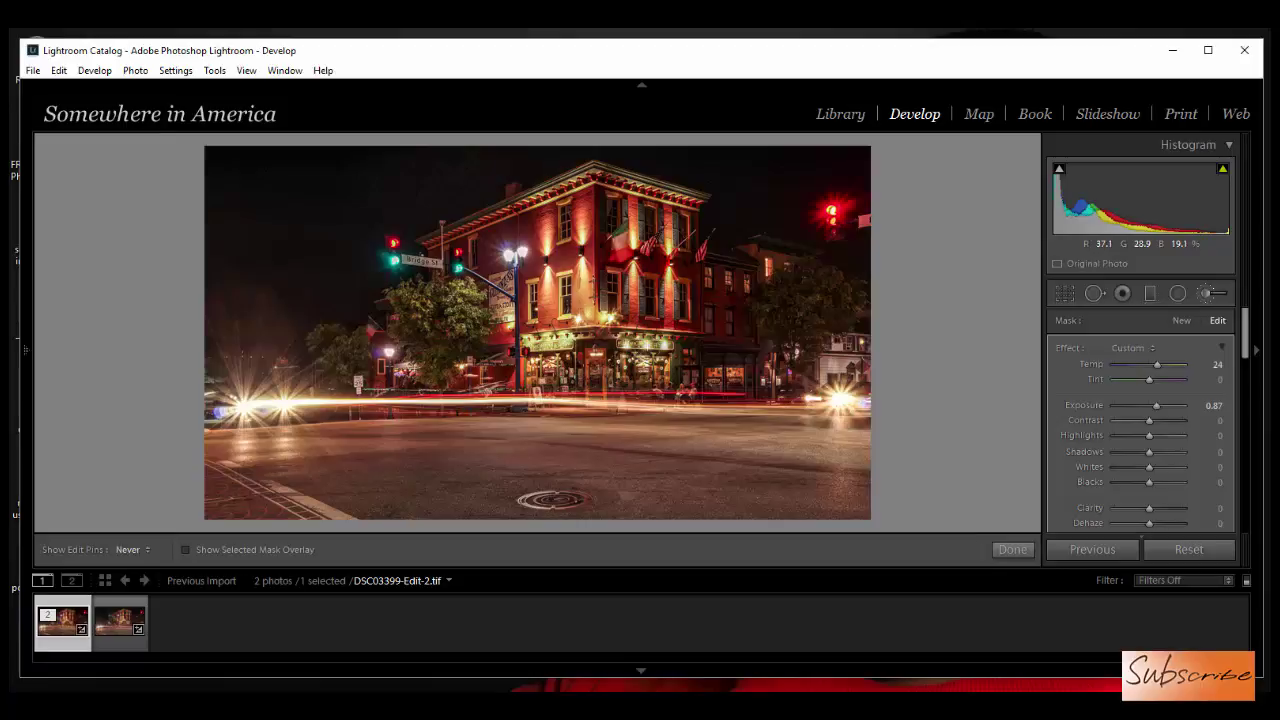
{"action": "key", "text": "h"}
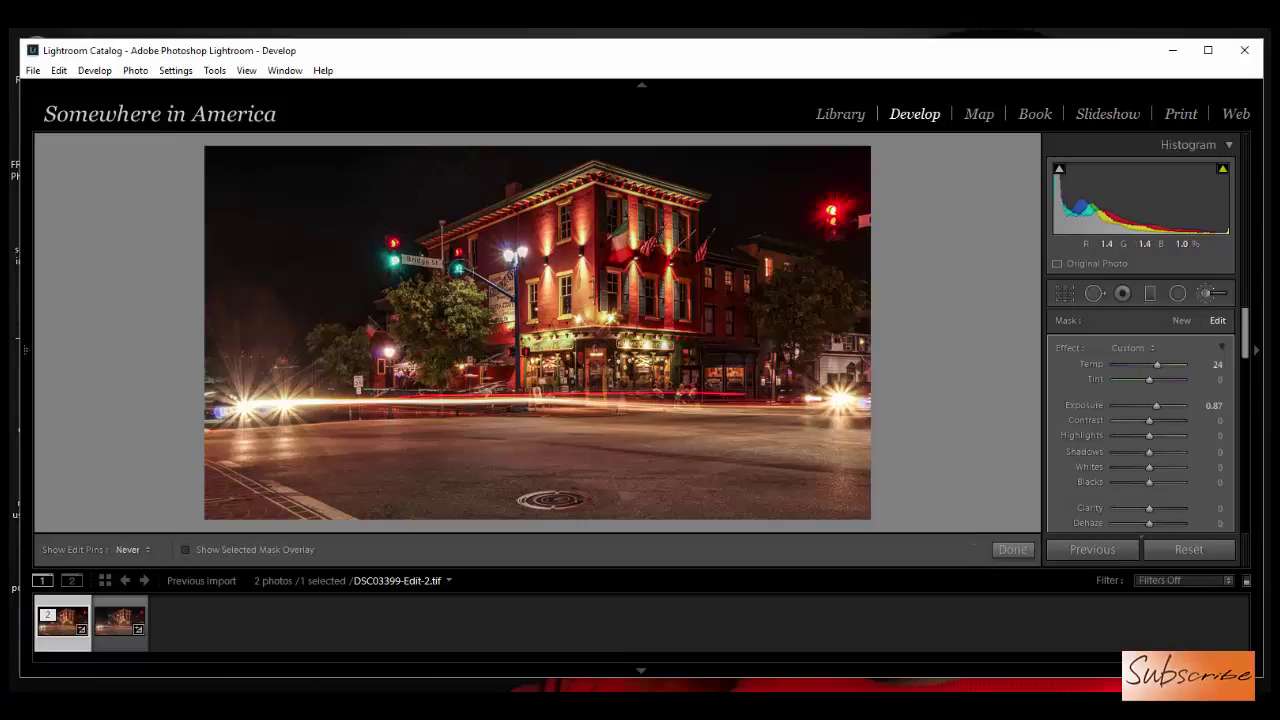
{"action": "key", "text": "h"}
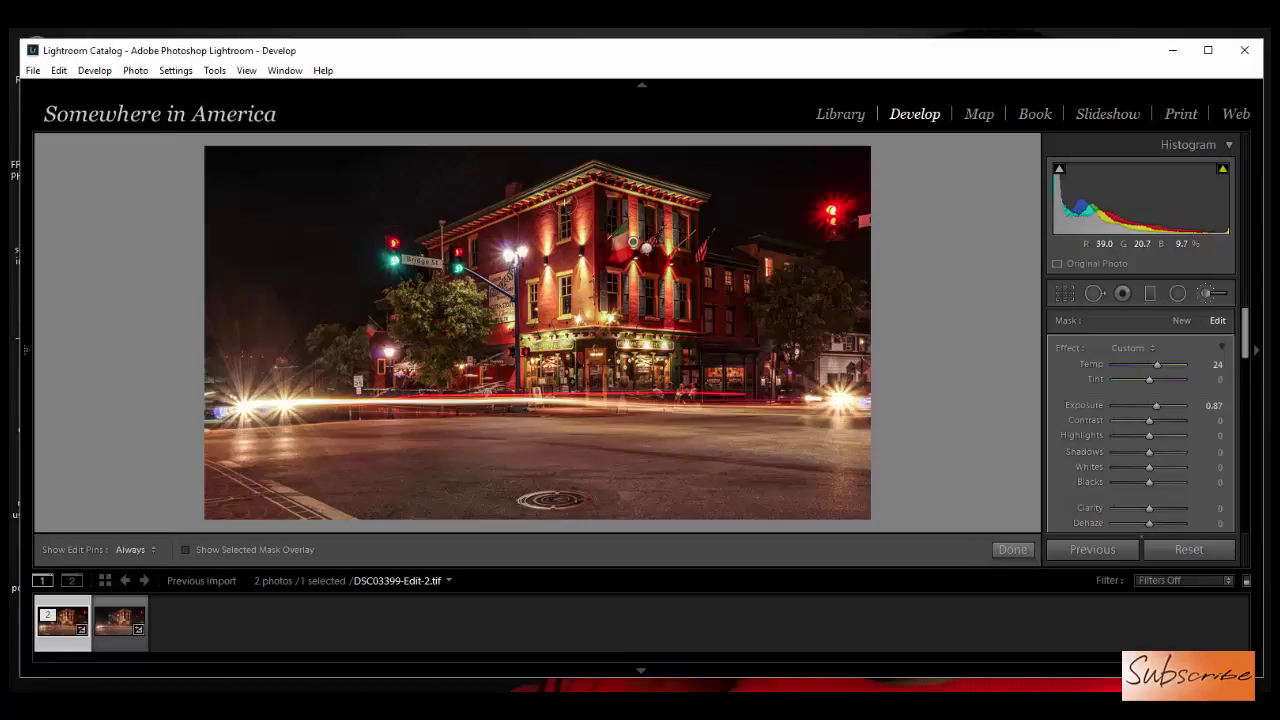
{"action": "key", "text": "h"}
{"action": "key", "text": "h"}
{"action": "key", "text": "h"}
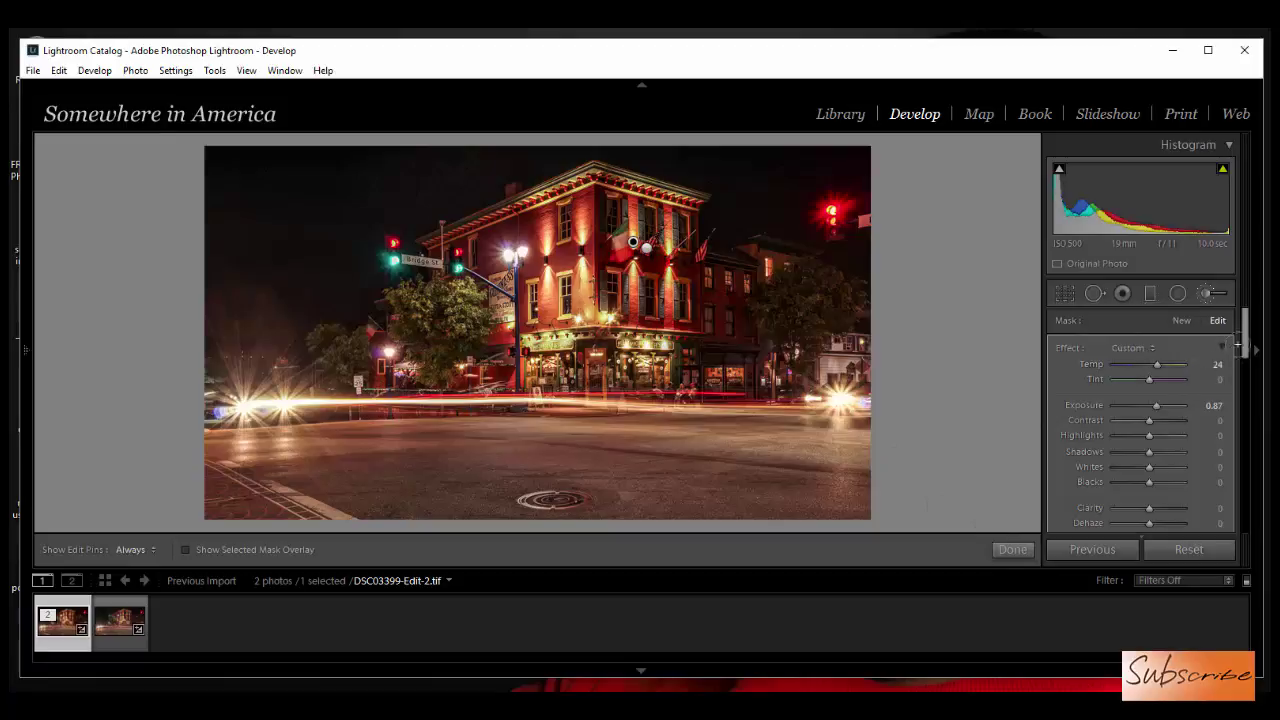
Step: Close the local adjustment tool and undo the accidental star rating change
{"action": "mouse_move", "coordinate": [1247, 338]}
{"action": "left_mouse_down"}
{"action": "mouse_move", "coordinate": [1250, 356]}
{"action": "mouse_move", "coordinate": [1249, 334]}
{"action": "left_mouse_up"}
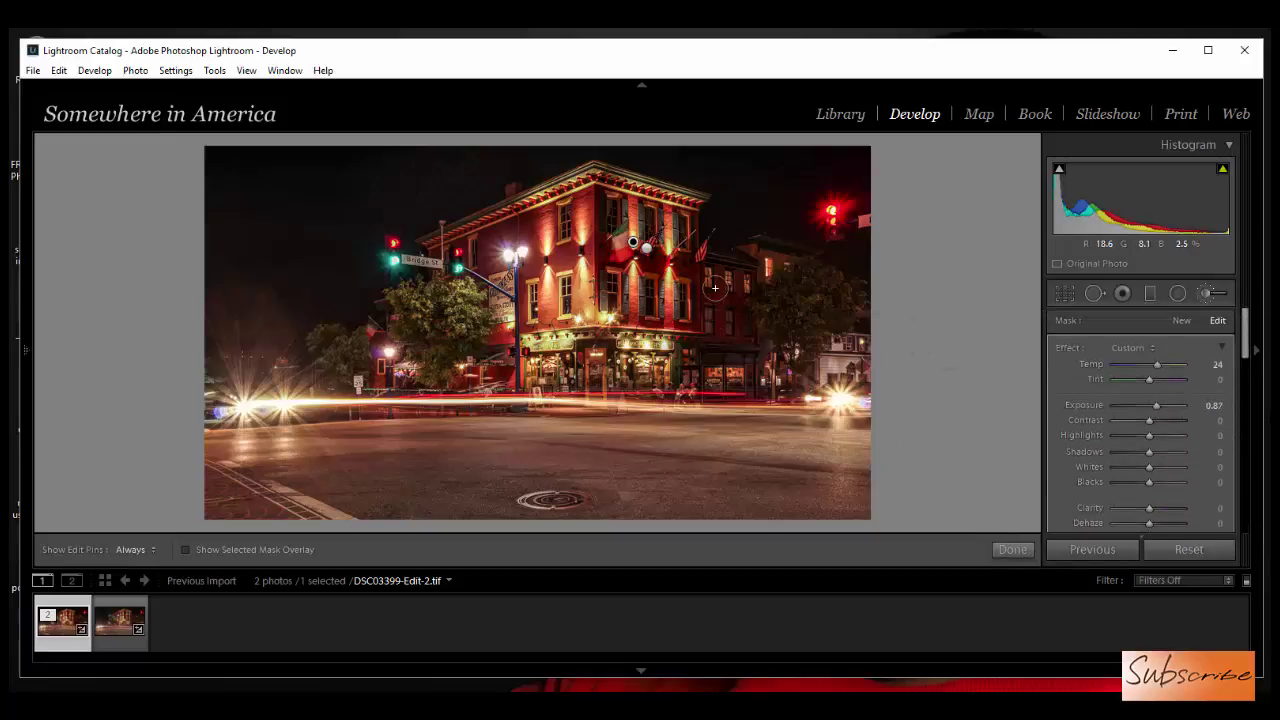
{"action": "left_click", "coordinate": [1012, 549]}
{"action": "key", "text": "bracketright"}
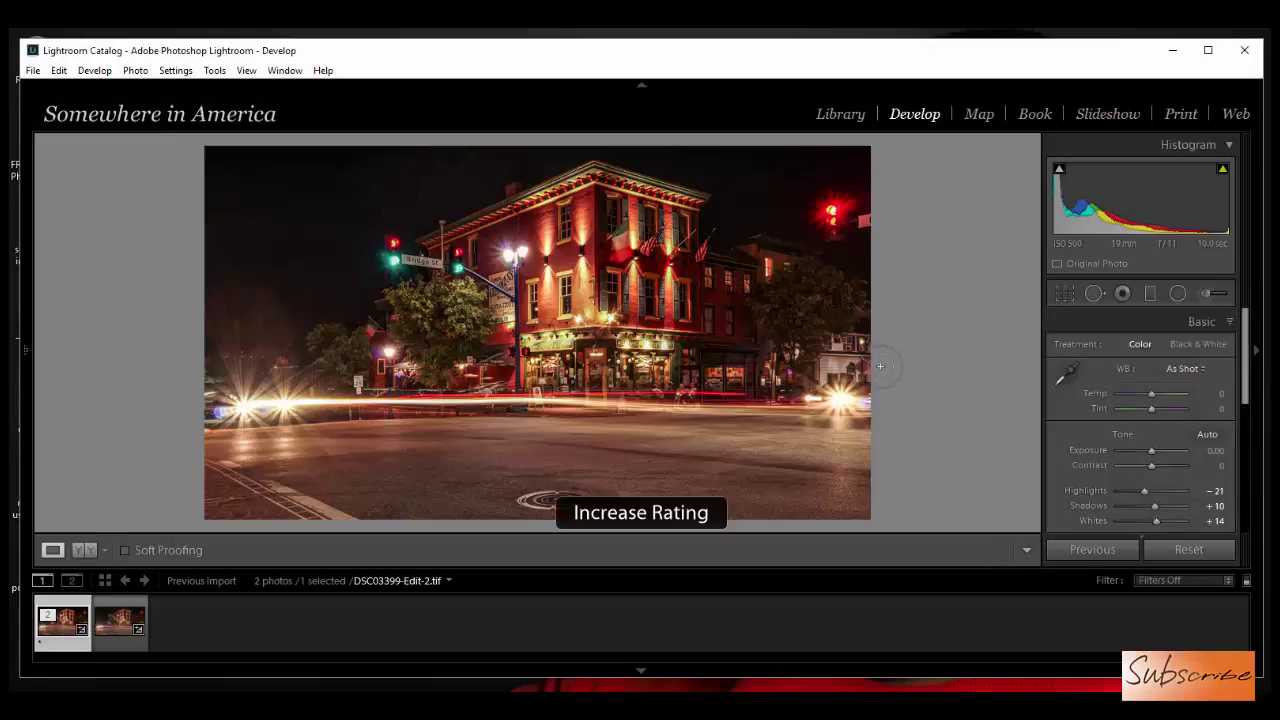
{"action": "key", "text": "bracketleft"}
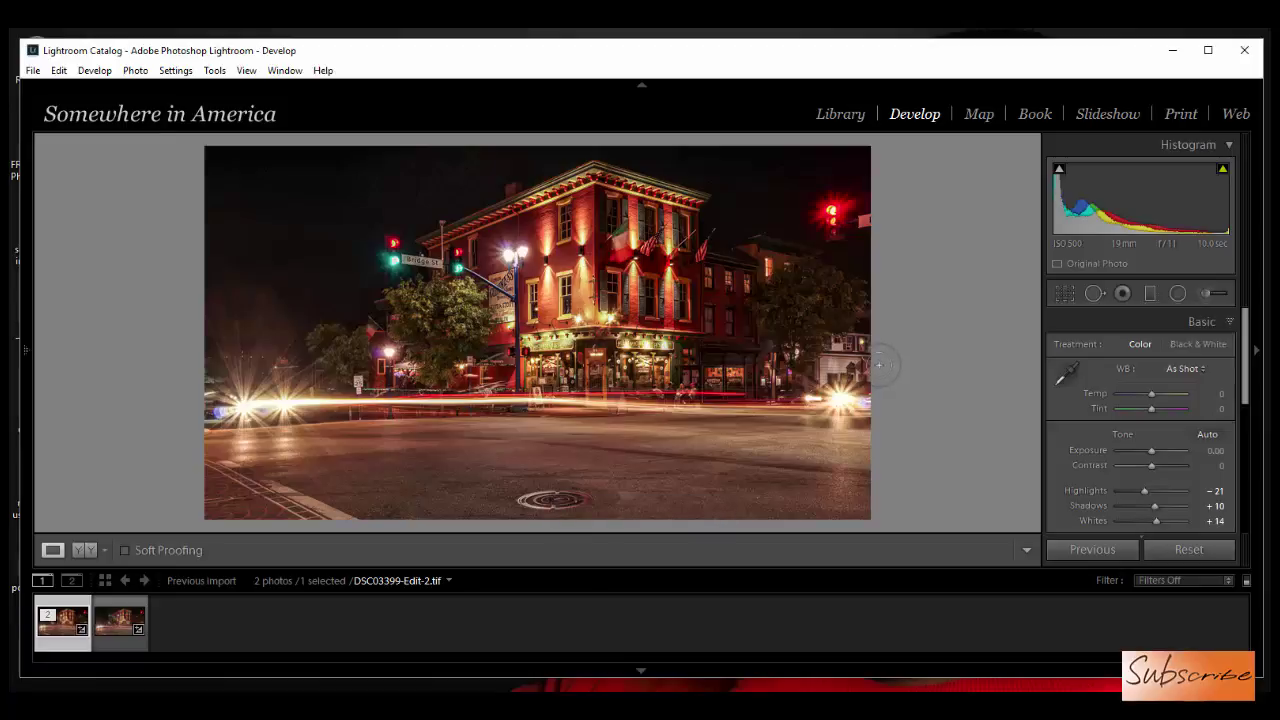
Step: Toggle Before/After to compare the original photo with the edited version
{"action": "key", "text": "backslash"}
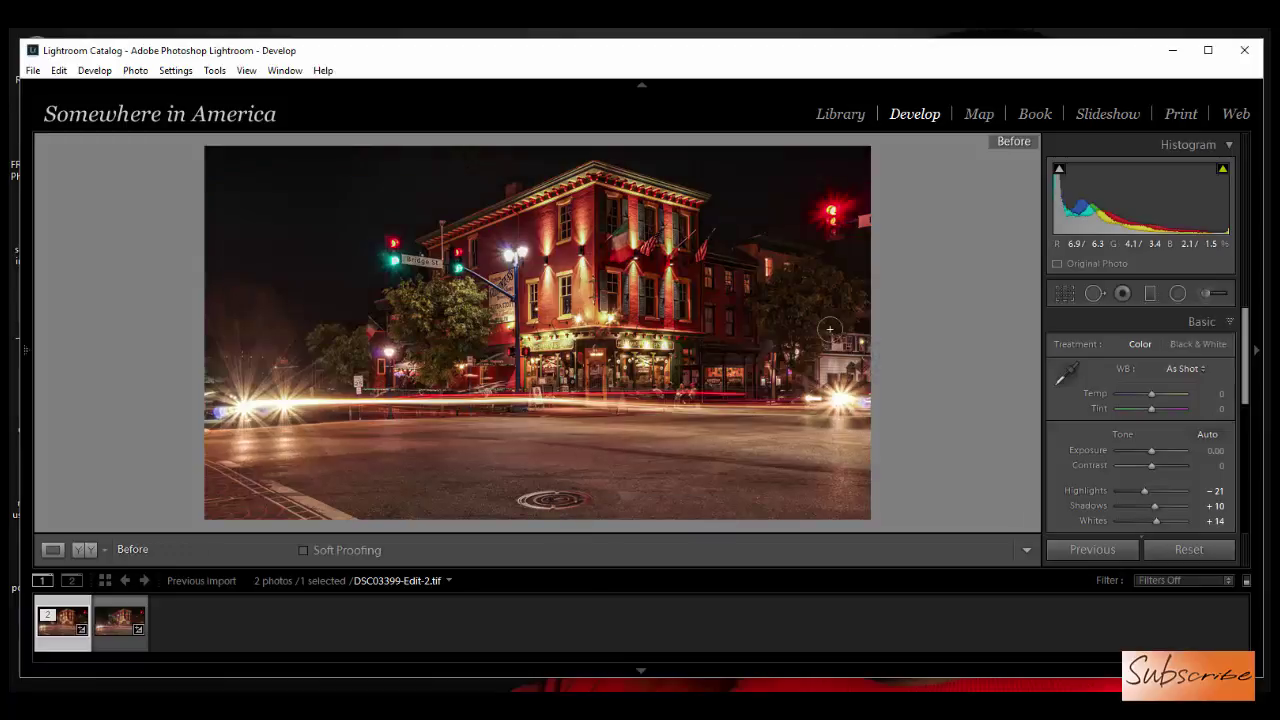
{"action": "key", "text": "backslash"}
{"action": "key", "text": "backslash"}
{"action": "key", "text": "backslash"}
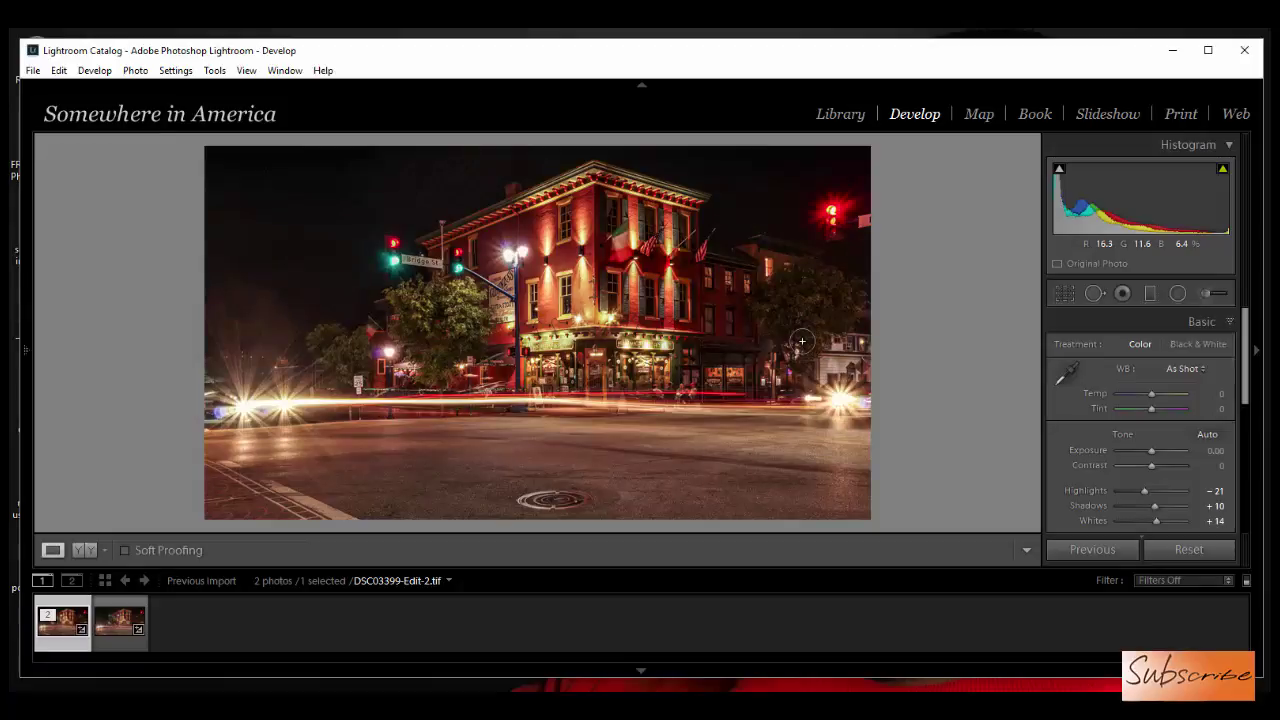
{"action": "key", "text": "backslash"}
{"action": "key", "text": "backslash"}
{"action": "key", "text": "backslash"}
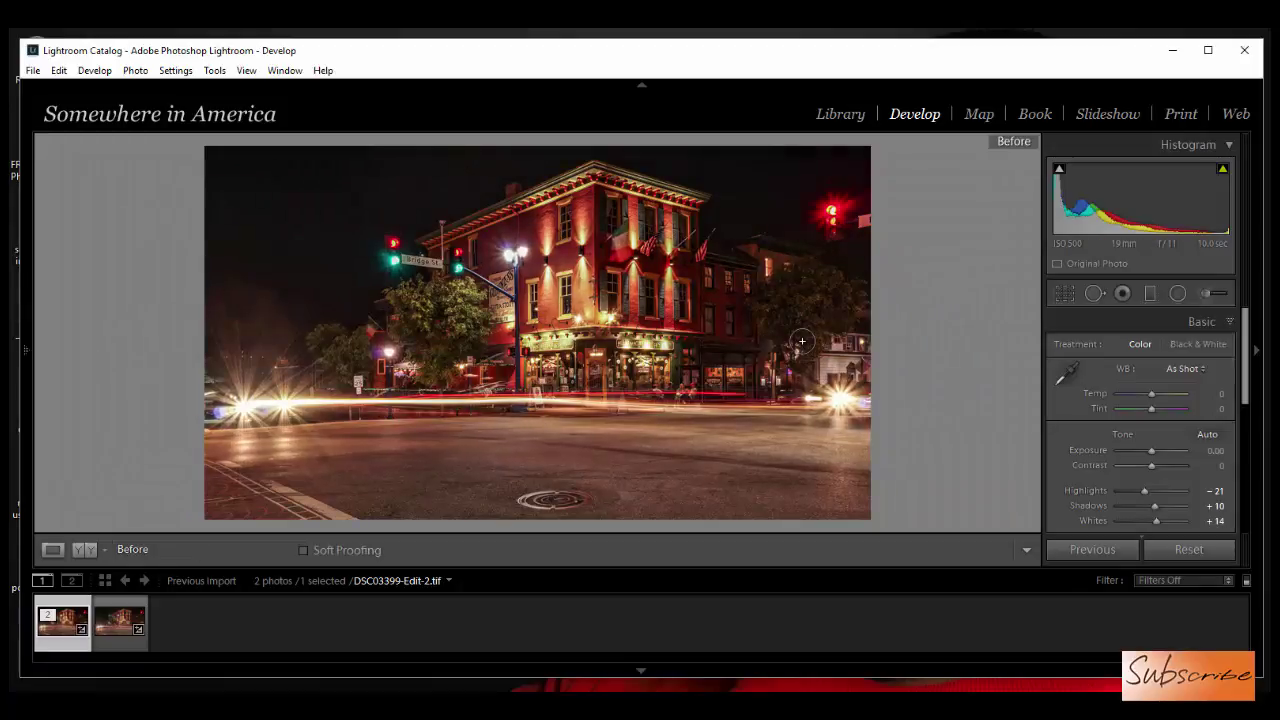
{"action": "key", "text": "backslash"}
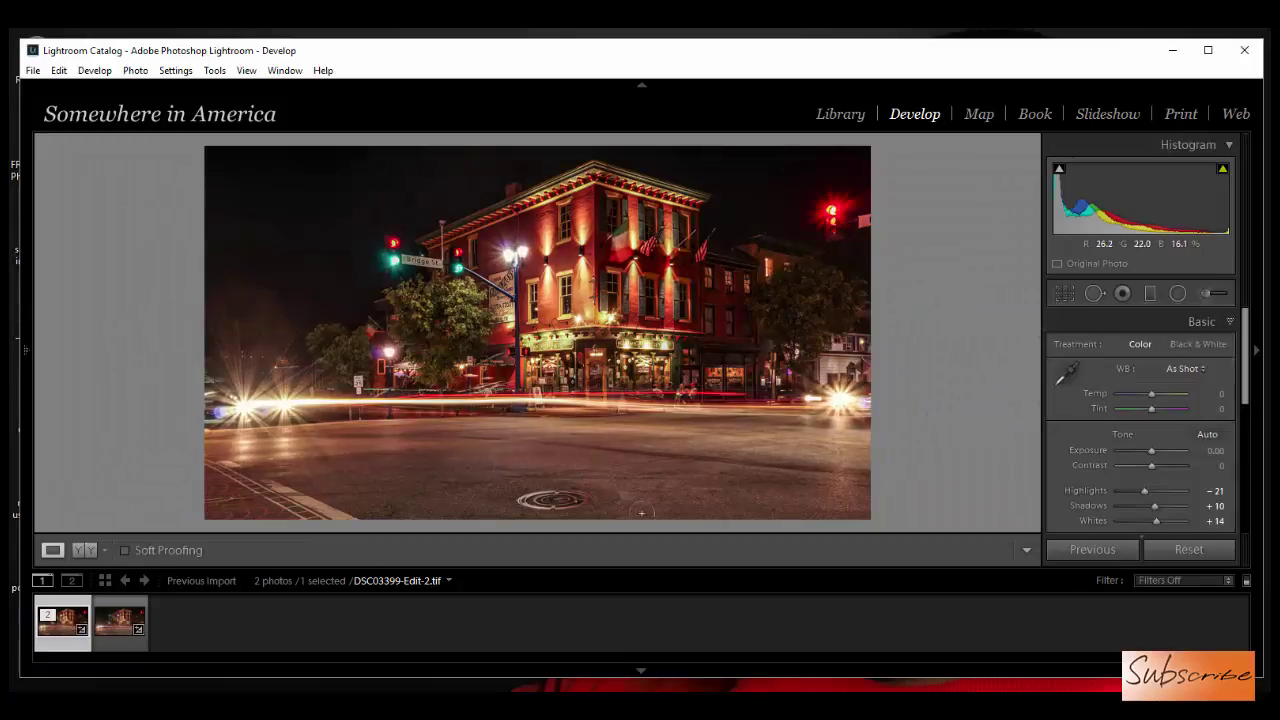
Step: Draw a graduated filter up over the road, cooling it to Temp -52 with Exposure 0.69
{"action": "key", "text": "m"}
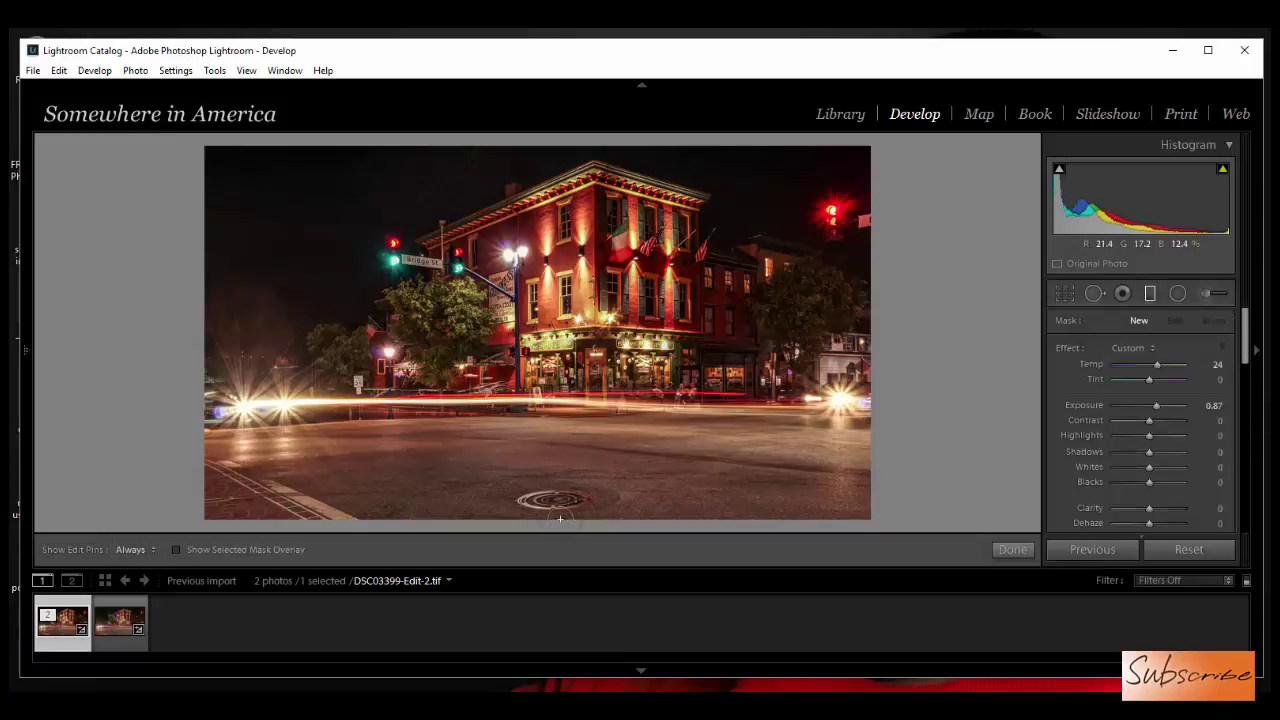
{"action": "left_click_drag", "start_coordinate": [560, 518], "coordinate": [555, 415]}
{"action": "left_click_drag", "start_coordinate": [641, 415], "coordinate": [641, 415]}
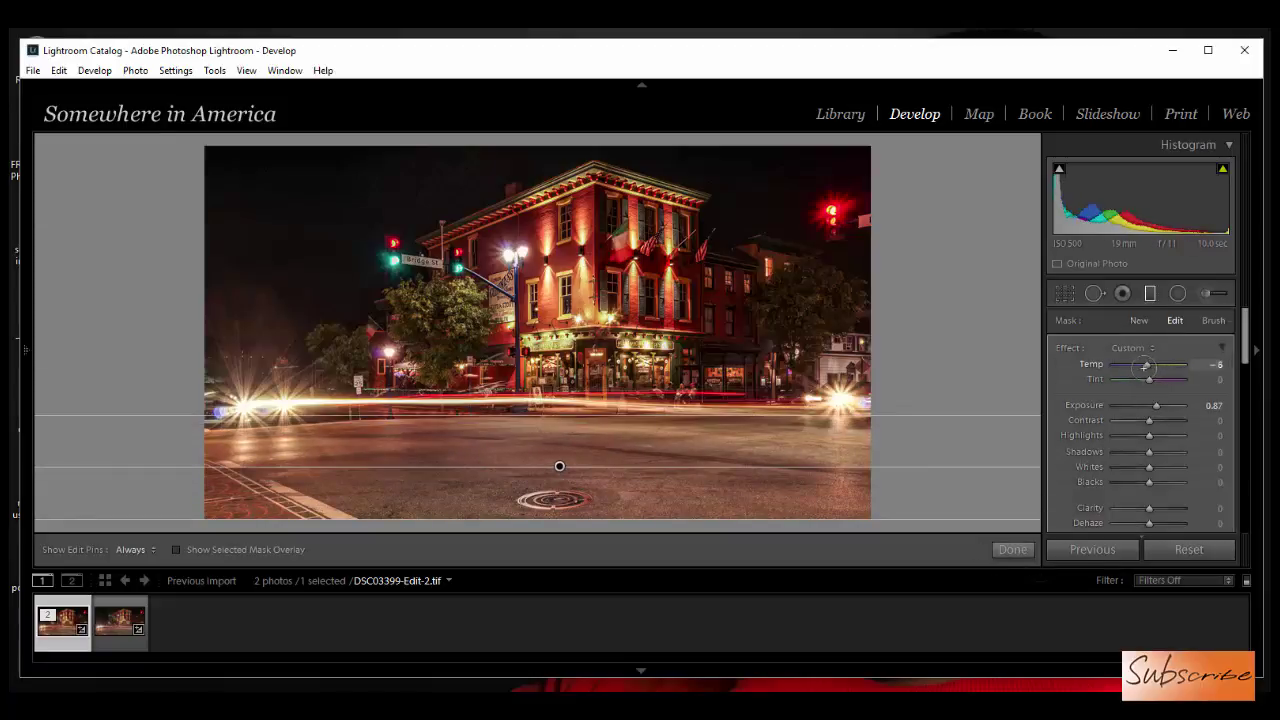
{"action": "left_click_drag", "start_coordinate": [1145, 366], "coordinate": [1131, 373]}
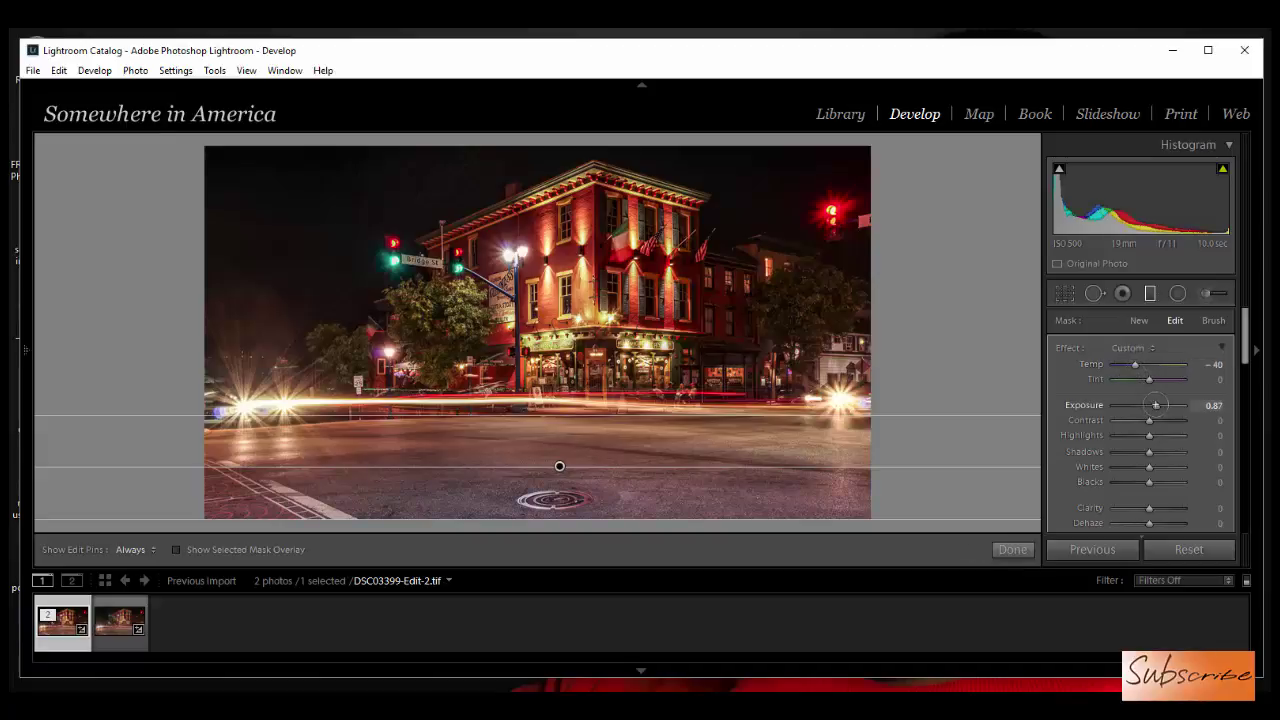
{"action": "left_click_drag", "start_coordinate": [1155, 405], "coordinate": [1155, 405]}
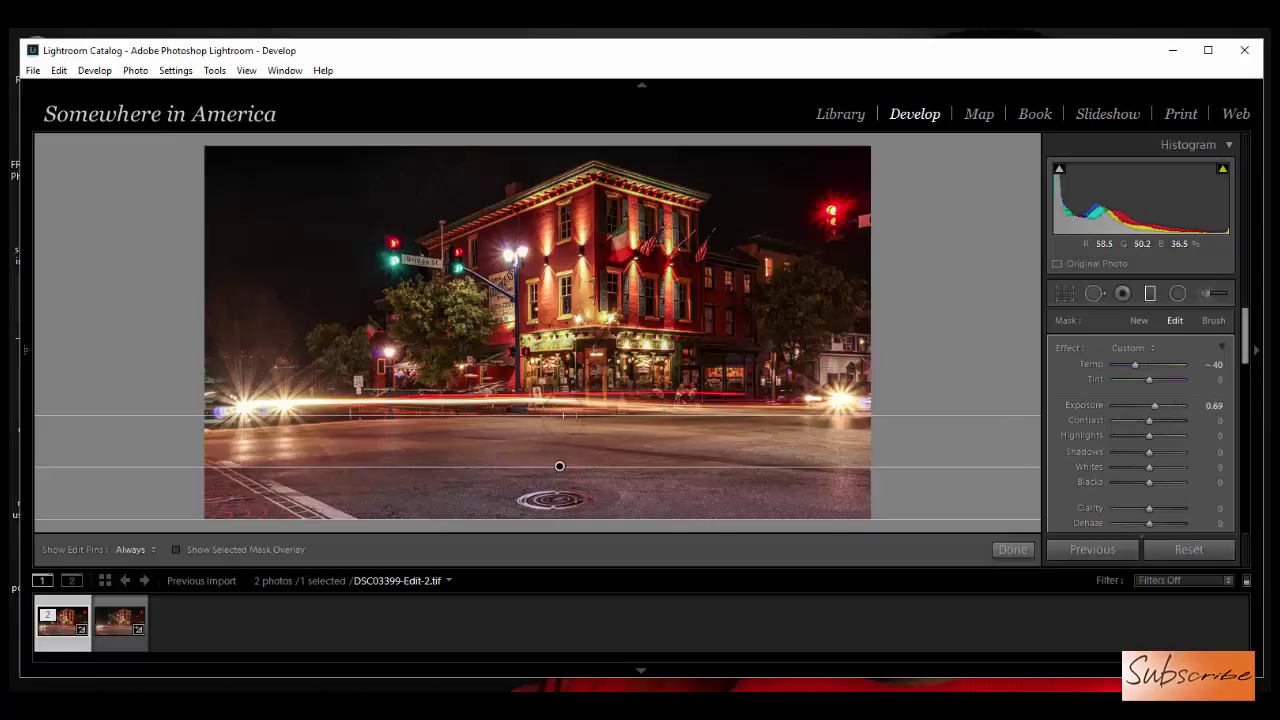
Step: Shift the road filter slightly lower and add Clarity of about 29
{"action": "left_click_drag", "start_coordinate": [565, 414], "coordinate": [558, 446]}
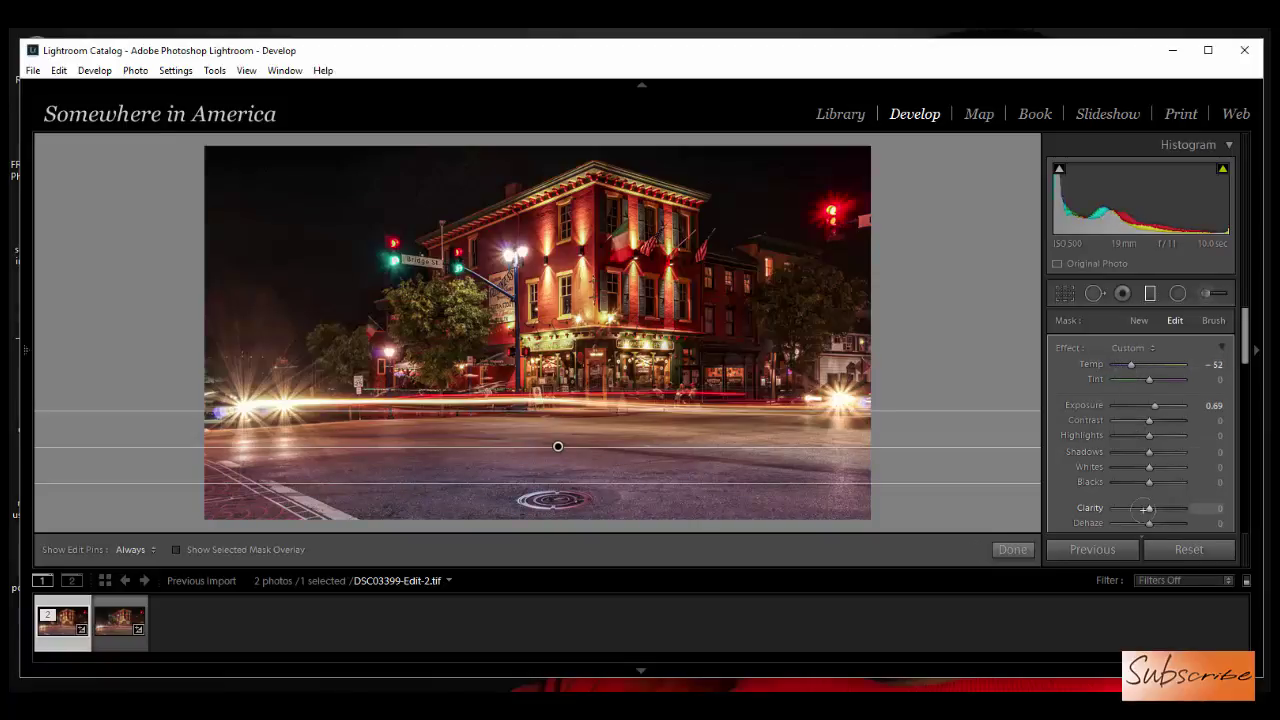
{"action": "left_click_drag", "start_coordinate": [1150, 509], "coordinate": [1162, 509]}
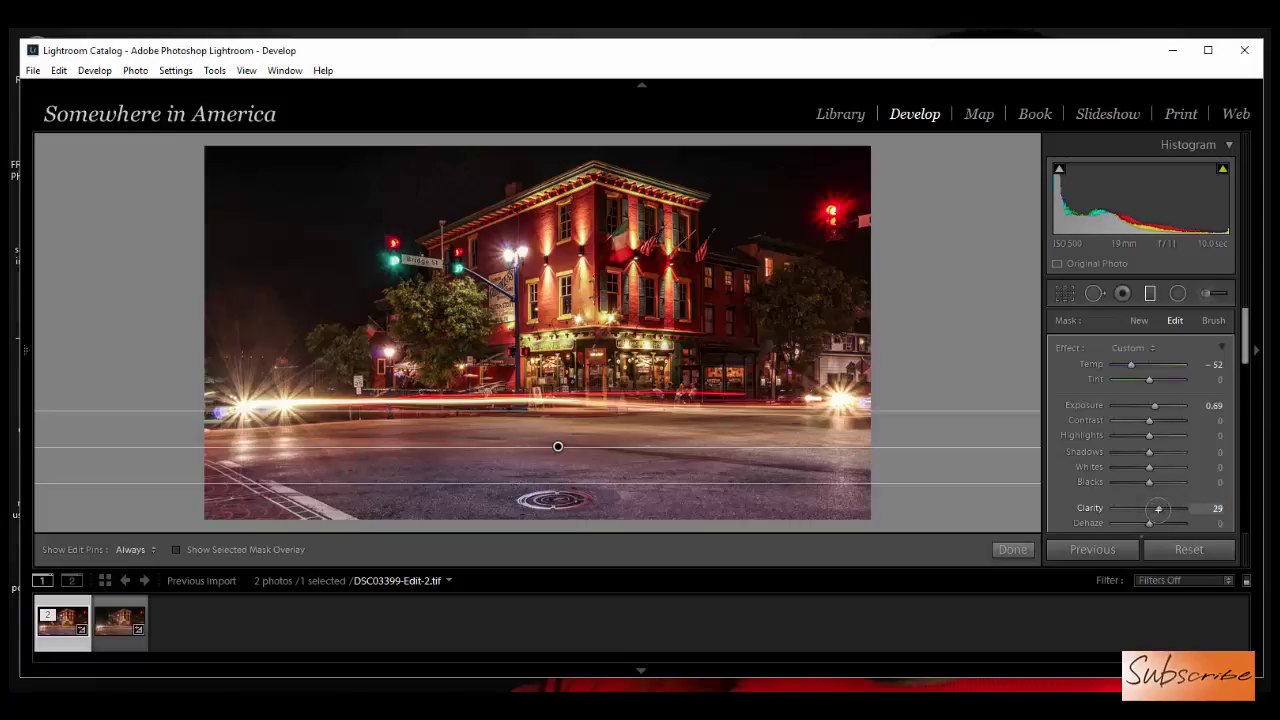
{"action": "left_click", "coordinate": [1012, 549]}
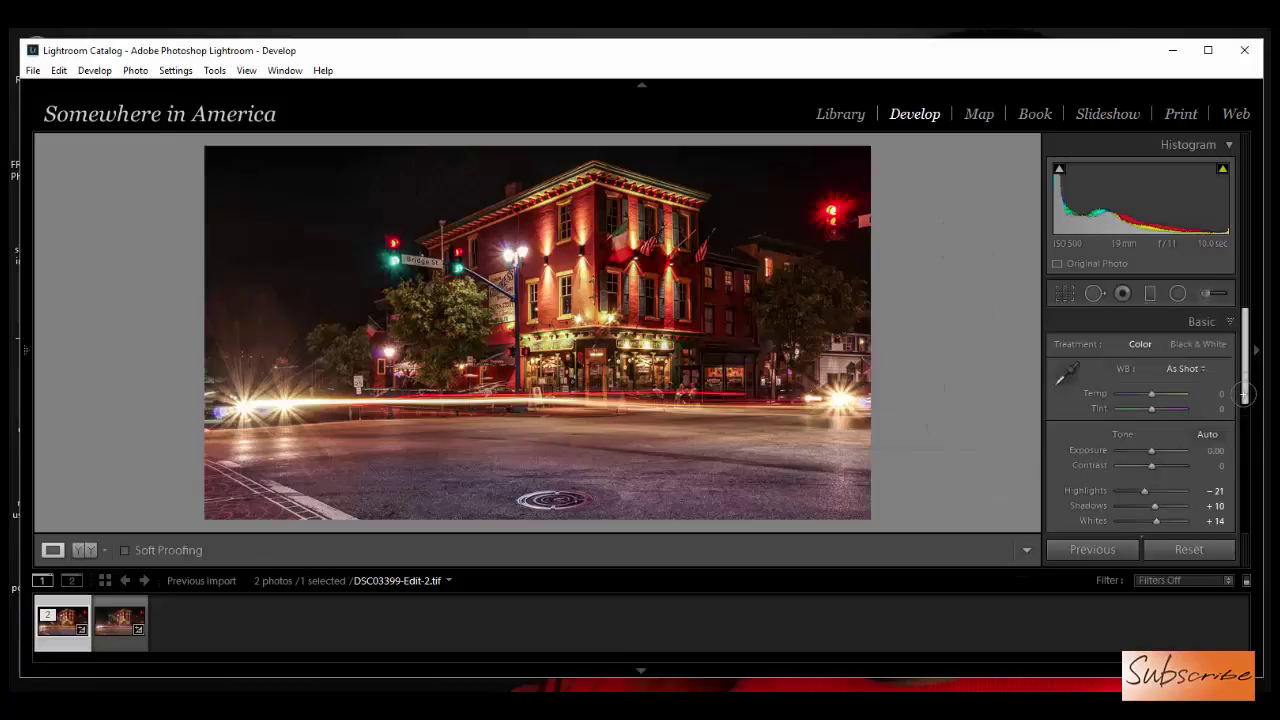
Step: Set Noise Reduction Luminance 25, Contrast 46, Color 50, Smoothness 64, checking details at 1:1 zoom
{"action": "scroll", "coordinate": [1236, 395], "scroll_direction": "down", "scroll_amount": 4}
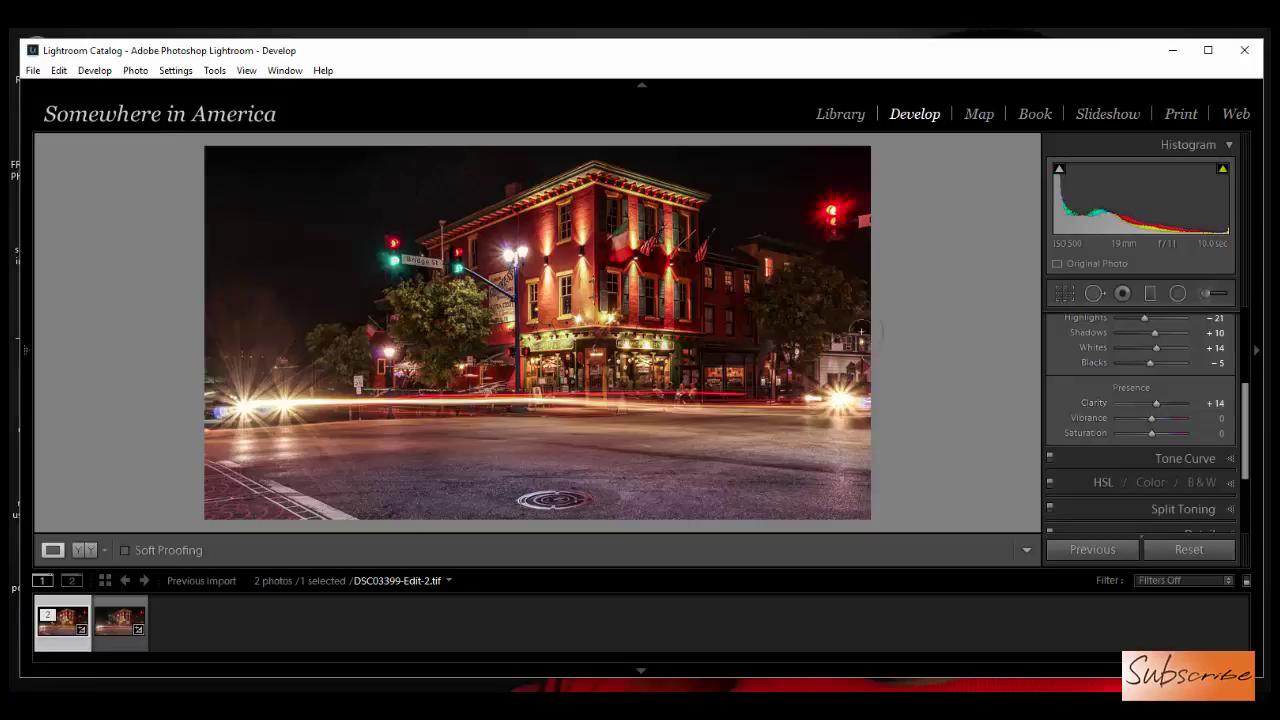
{"action": "left_click", "coordinate": [579, 252]}
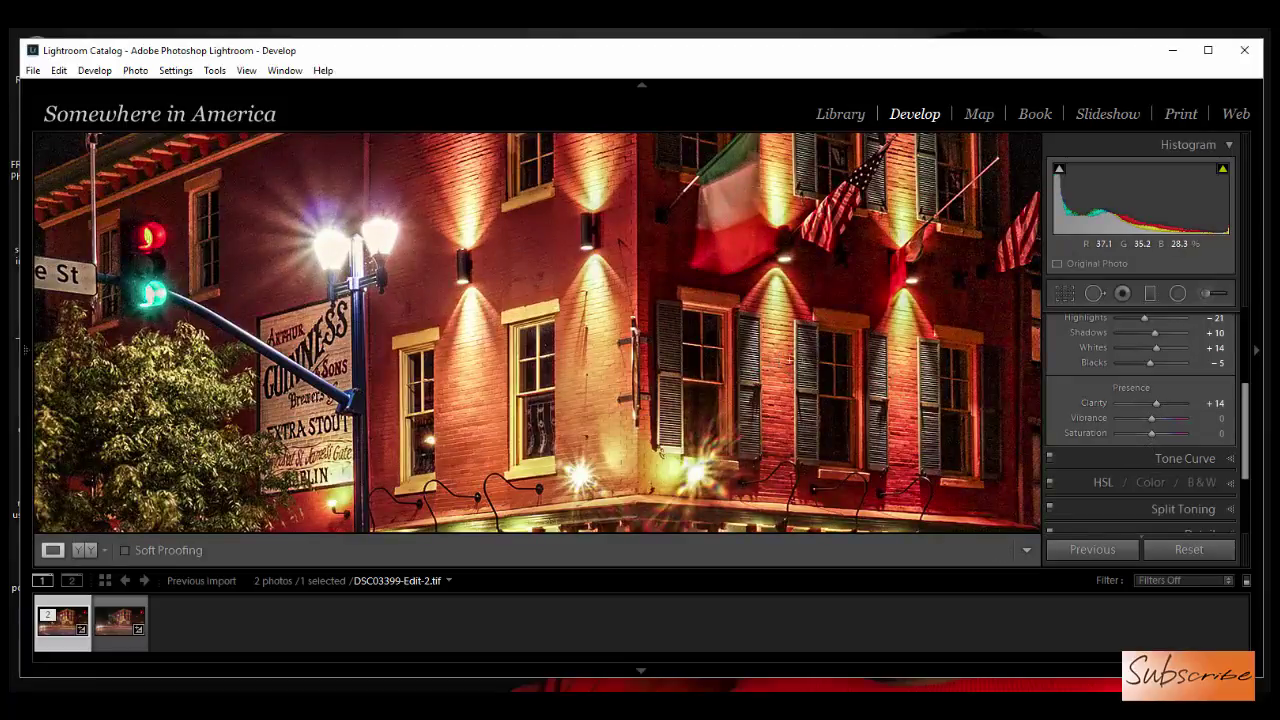
{"action": "left_click", "coordinate": [842, 262]}
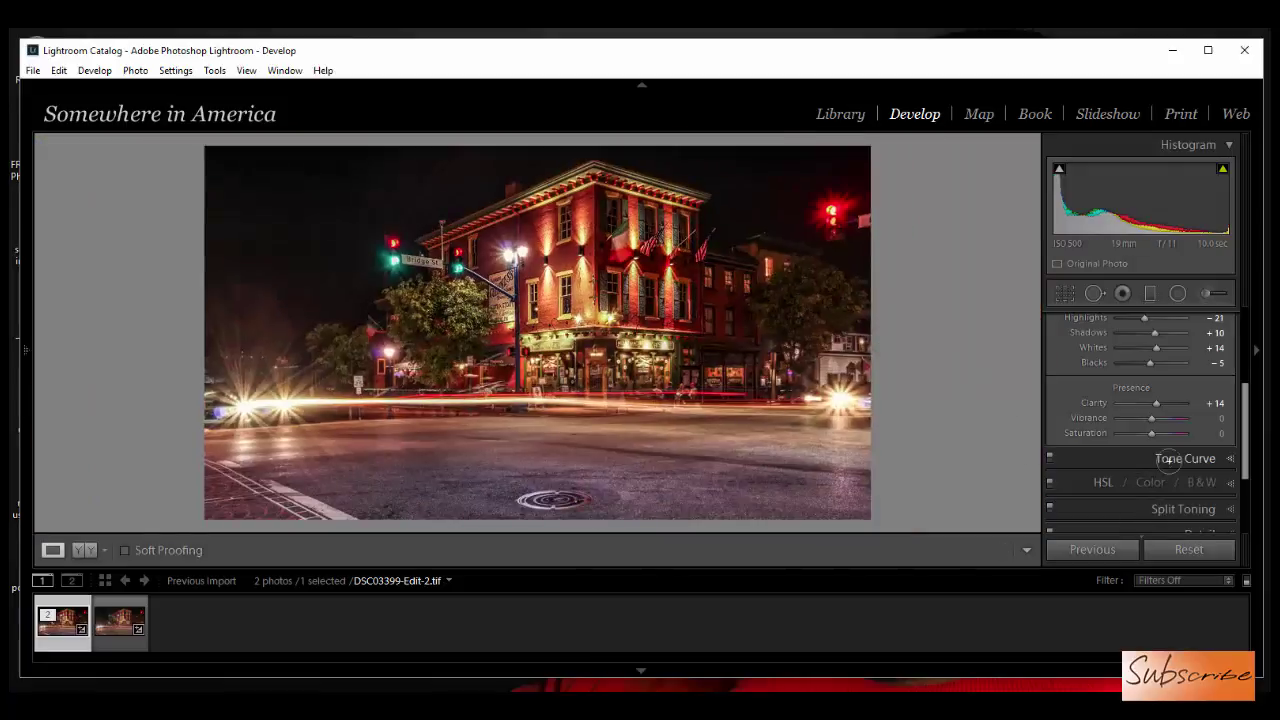
{"action": "scroll", "coordinate": [1233, 430], "scroll_direction": "down", "scroll_amount": 2}
{"action": "scroll", "coordinate": [1233, 430], "scroll_direction": "down", "scroll_amount": 2}
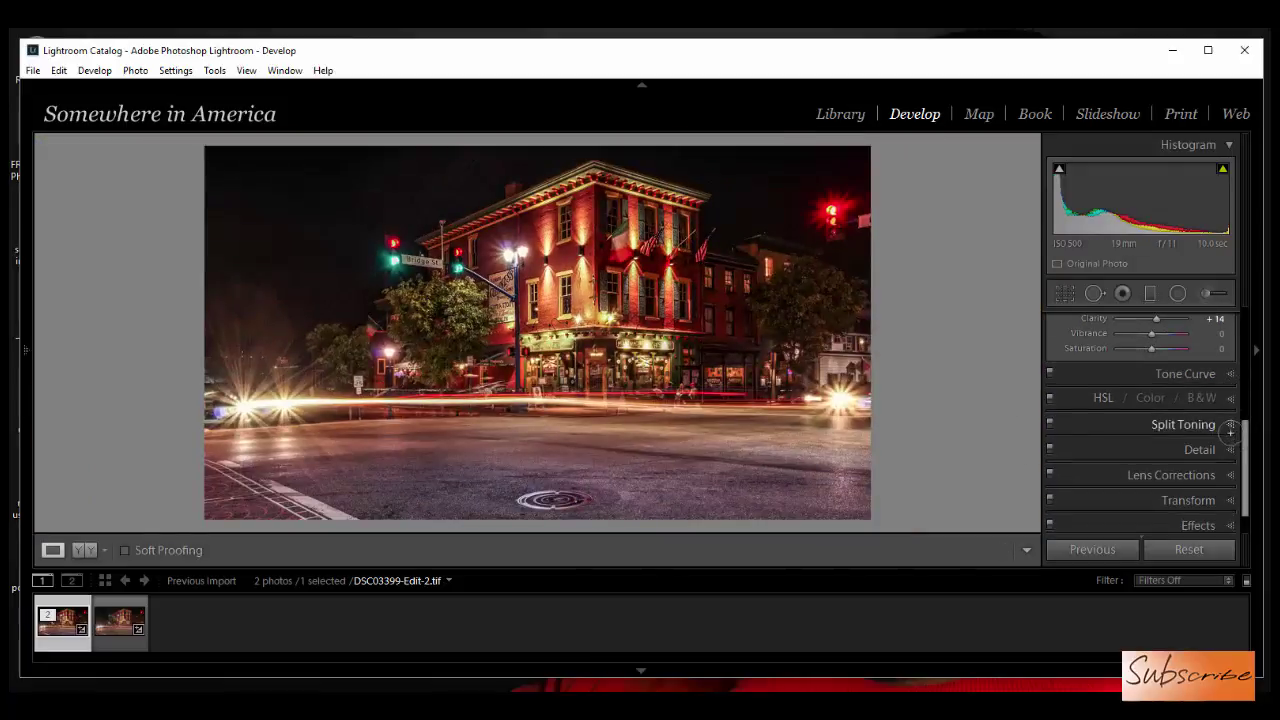
{"action": "left_click", "coordinate": [1199, 449]}
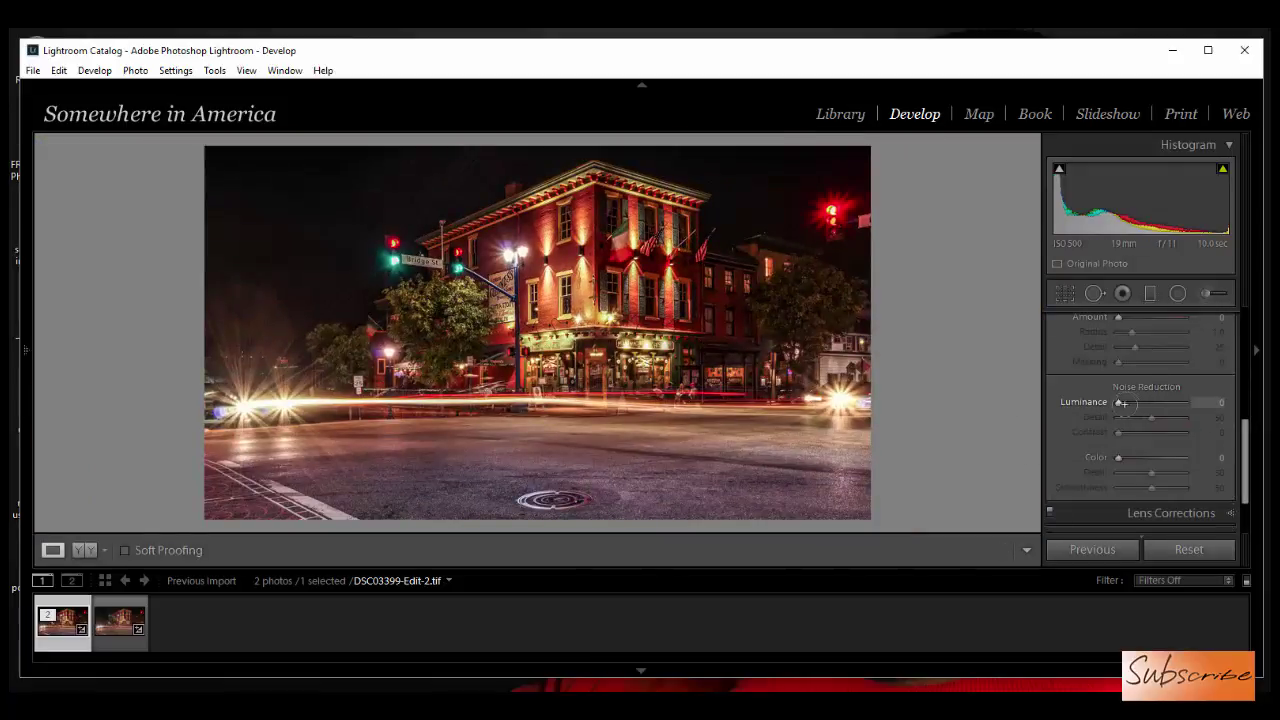
{"action": "left_click_drag", "start_coordinate": [1119, 402], "coordinate": [1135, 402]}
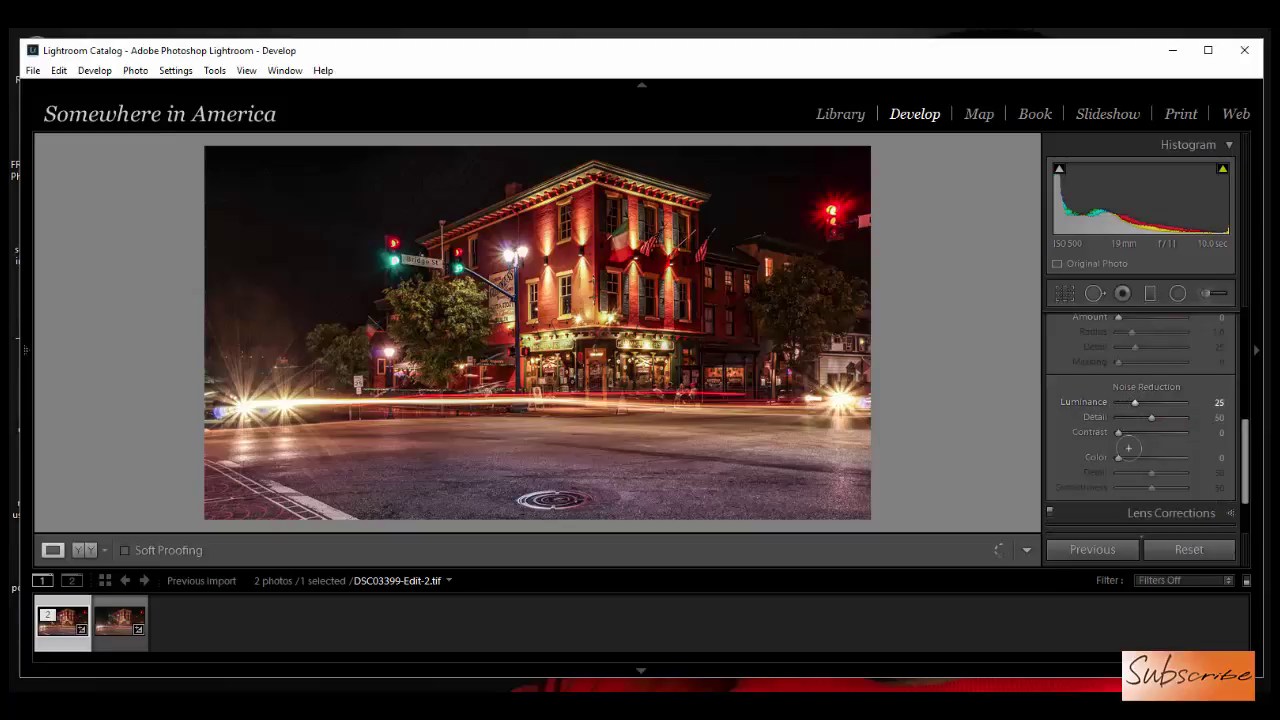
{"action": "left_click_drag", "start_coordinate": [1118, 457], "coordinate": [1150, 431]}
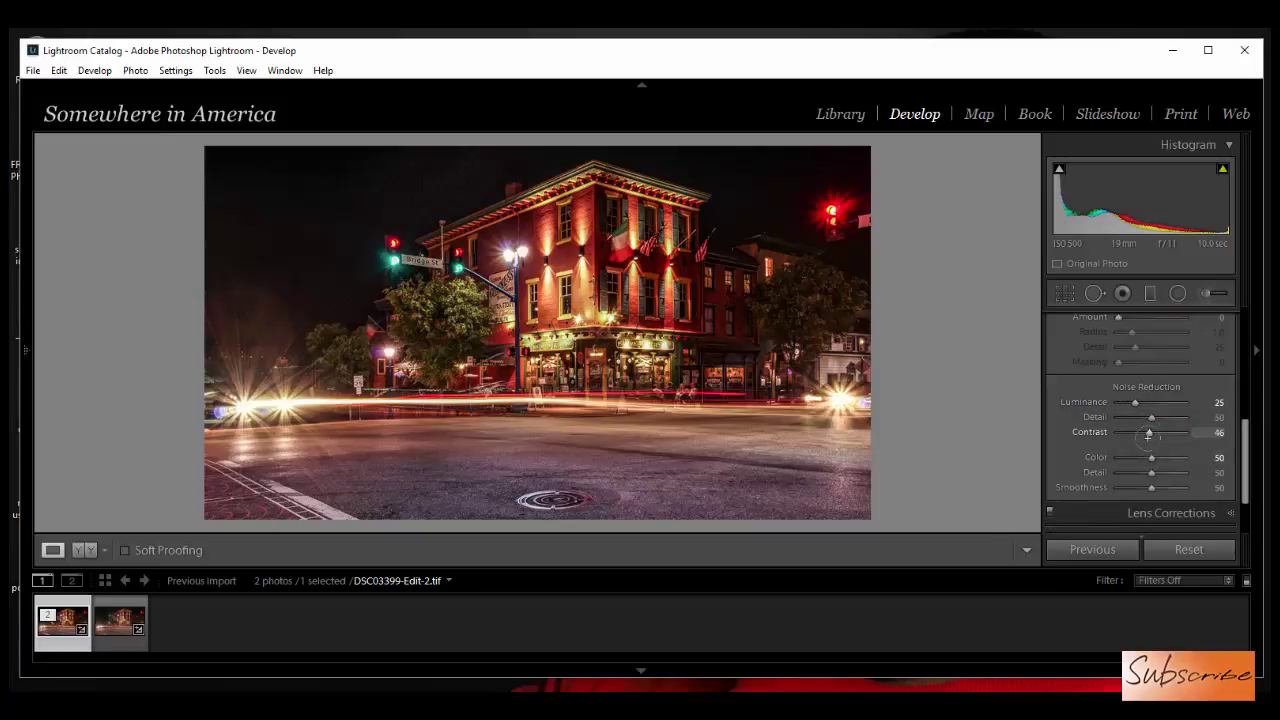
{"action": "left_click_drag", "start_coordinate": [1161, 487], "coordinate": [1160, 487]}
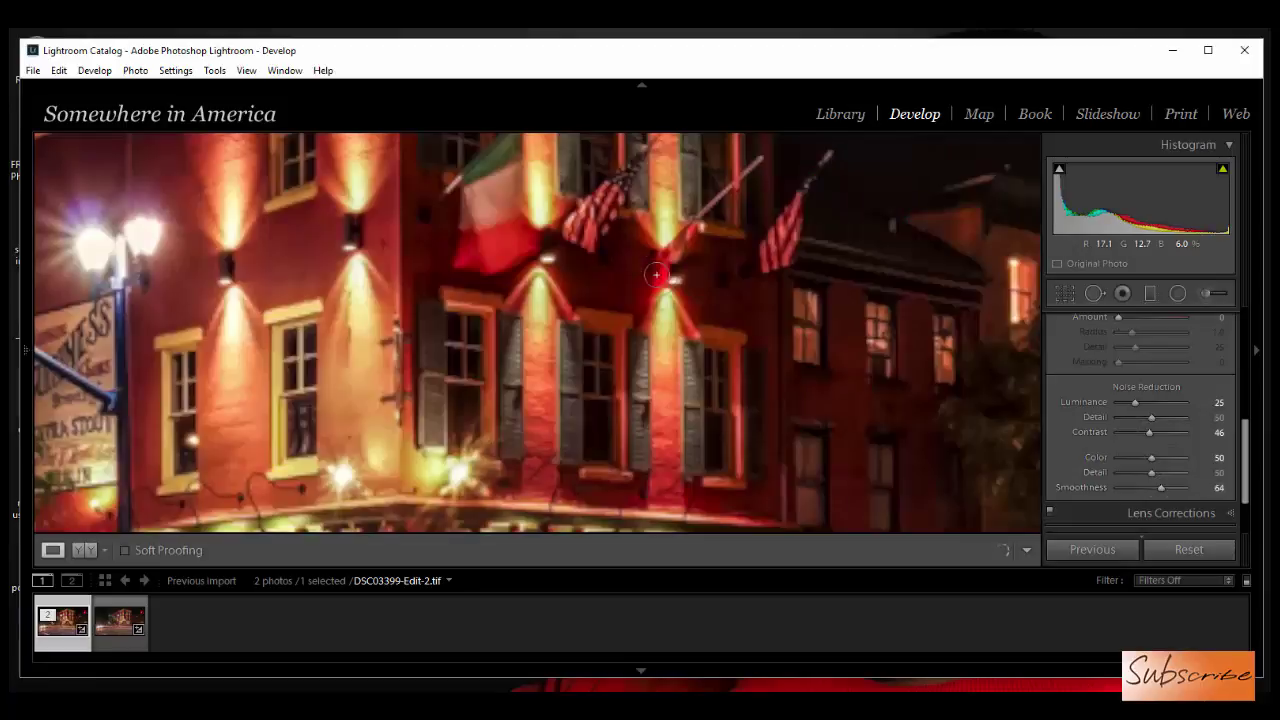
{"action": "left_click", "coordinate": [664, 262]}
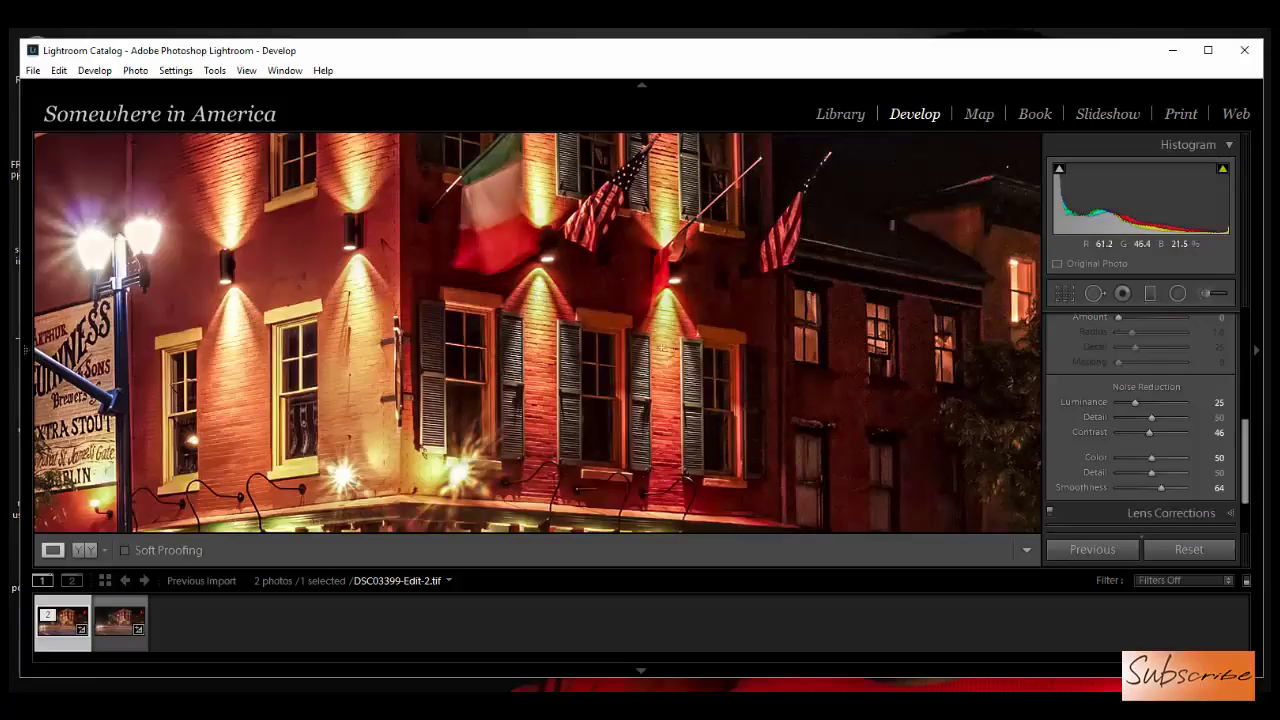
{"action": "left_click", "coordinate": [731, 350]}
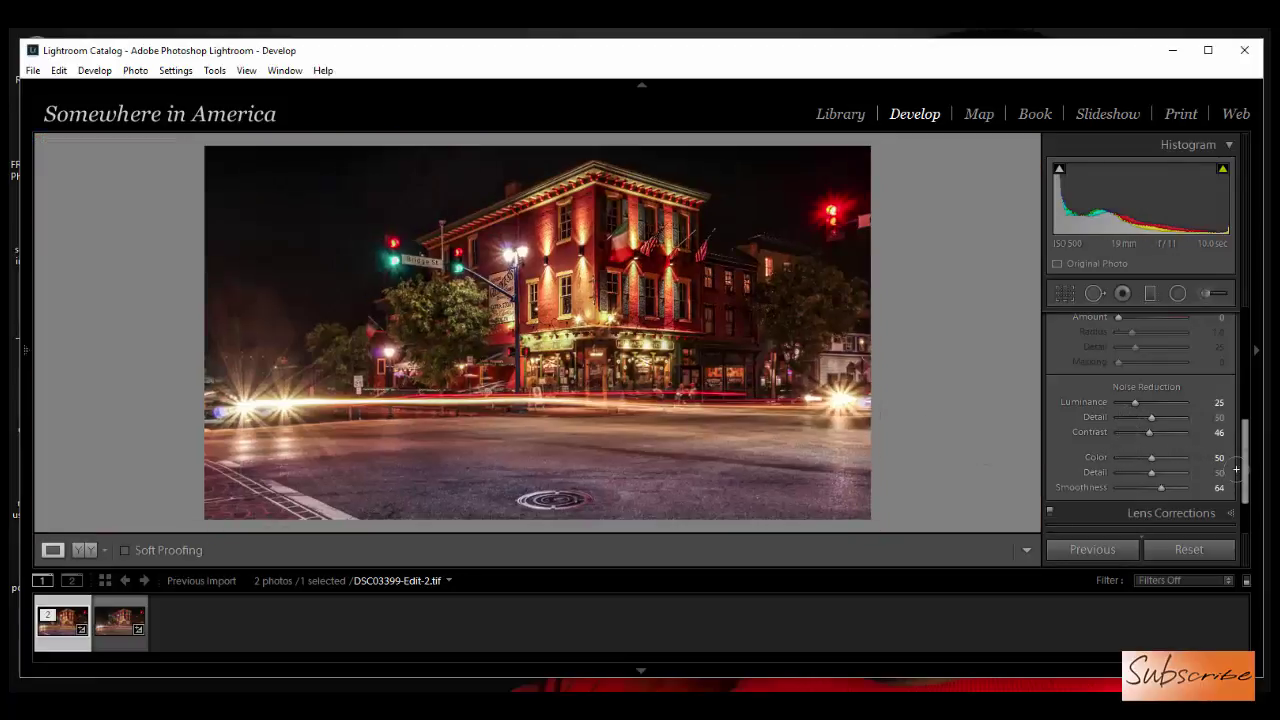
Step: Add a Color Priority post-crop vignette with Amount -24
{"action": "scroll", "coordinate": [1236, 469], "scroll_direction": "down", "scroll_amount": 3}
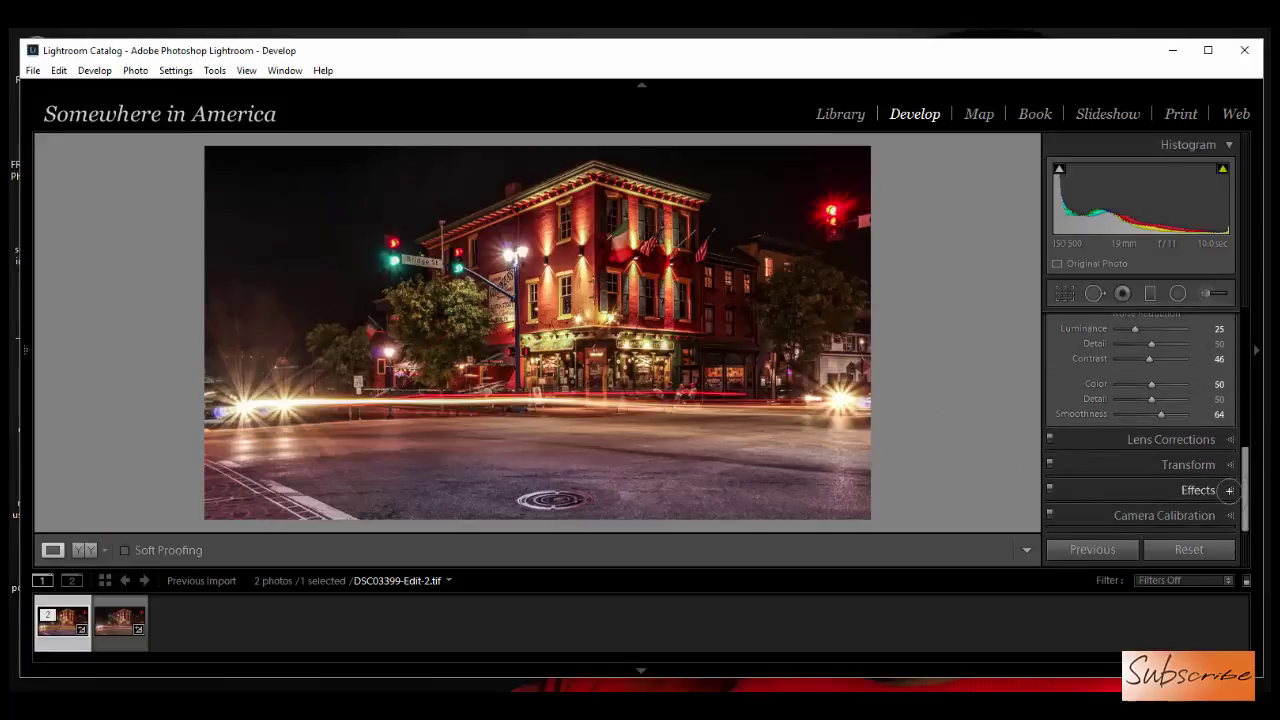
{"action": "left_click", "coordinate": [1229, 490]}
{"action": "scroll", "coordinate": [1200, 450], "scroll_direction": "down", "scroll_amount": 2}
{"action": "left_click", "coordinate": [1172, 379]}
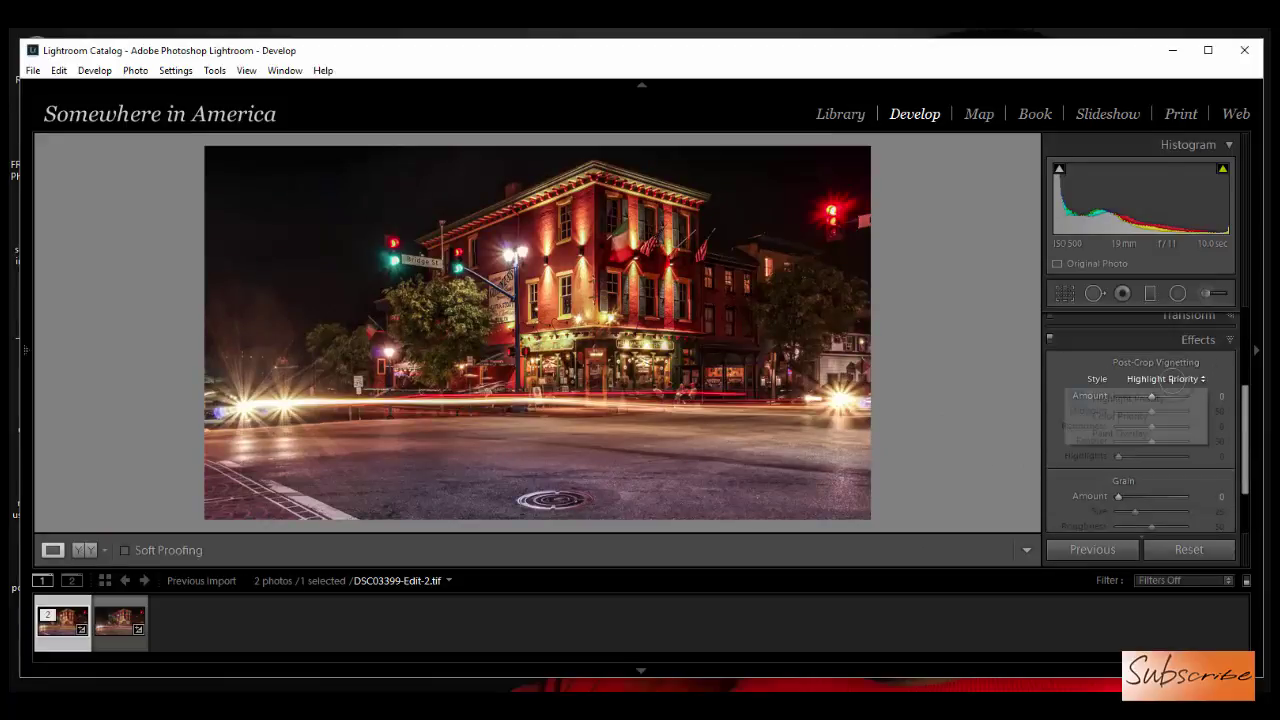
{"action": "left_click", "coordinate": [1130, 414]}
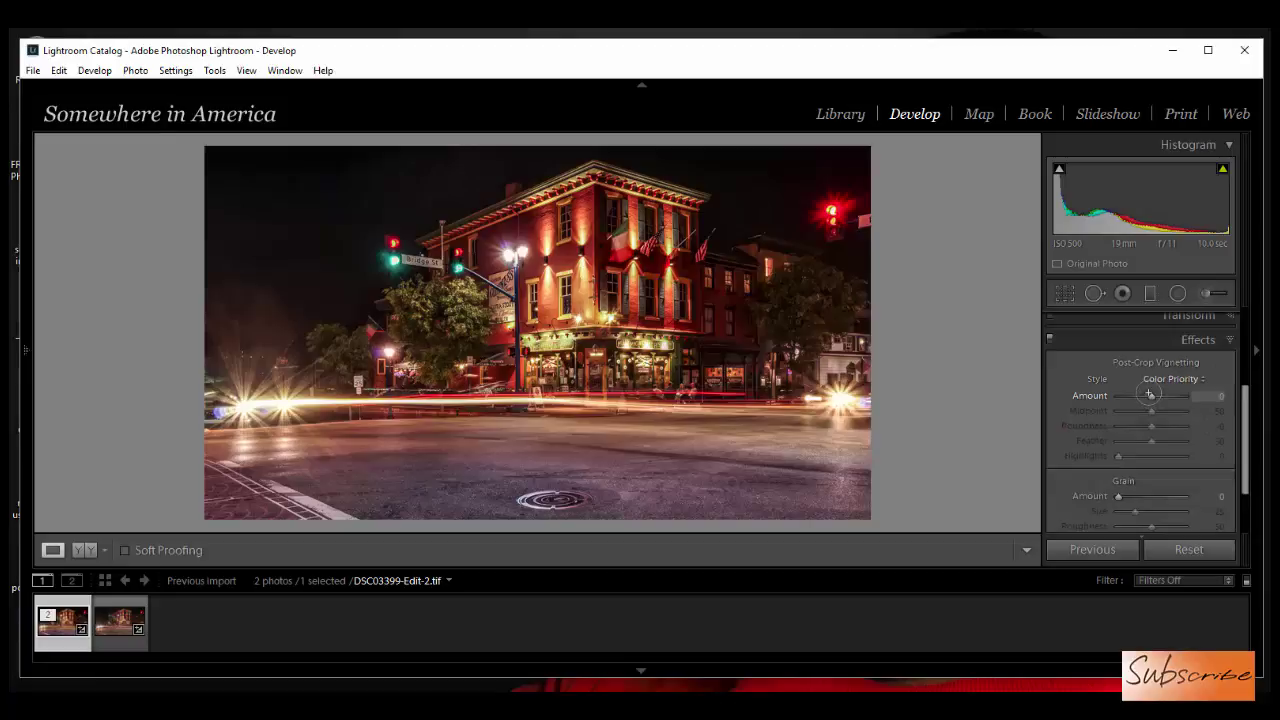
{"action": "left_click_drag", "start_coordinate": [1149, 396], "coordinate": [1144, 398]}
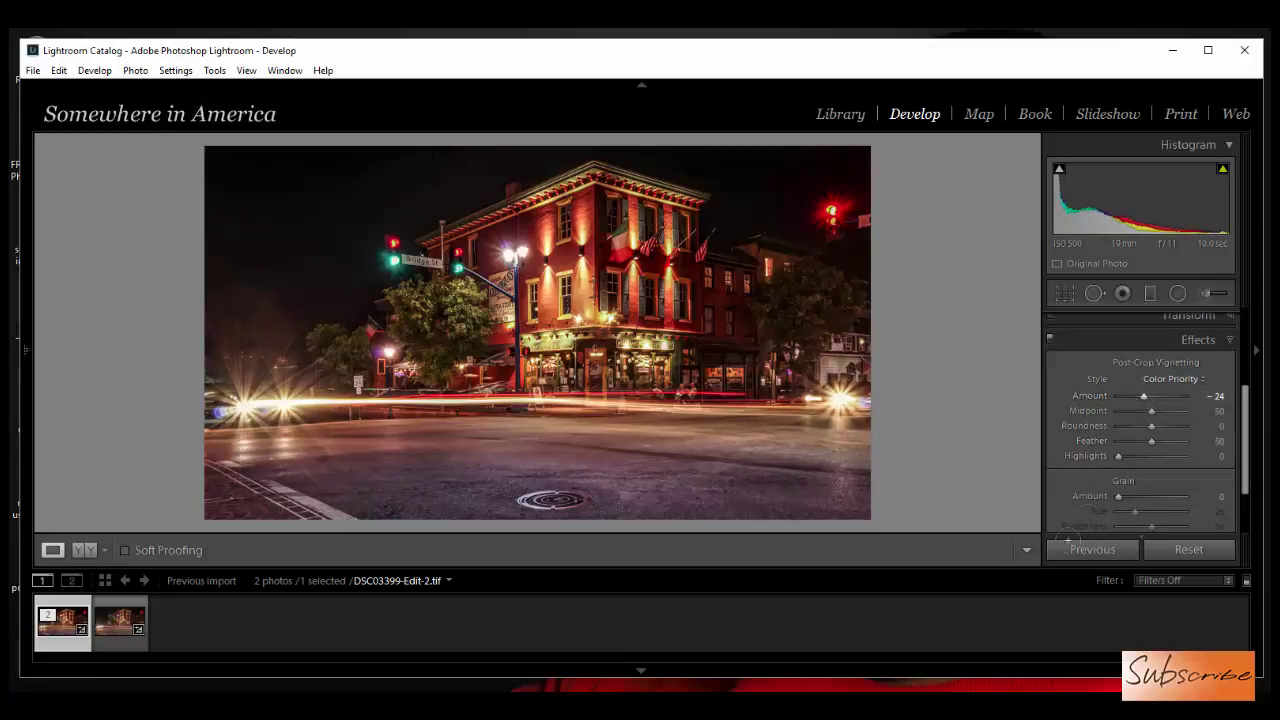
Step: Crop the photo to 16 x 9 and straighten it with a -0.30 angle
{"action": "left_click", "coordinate": [1065, 293]}
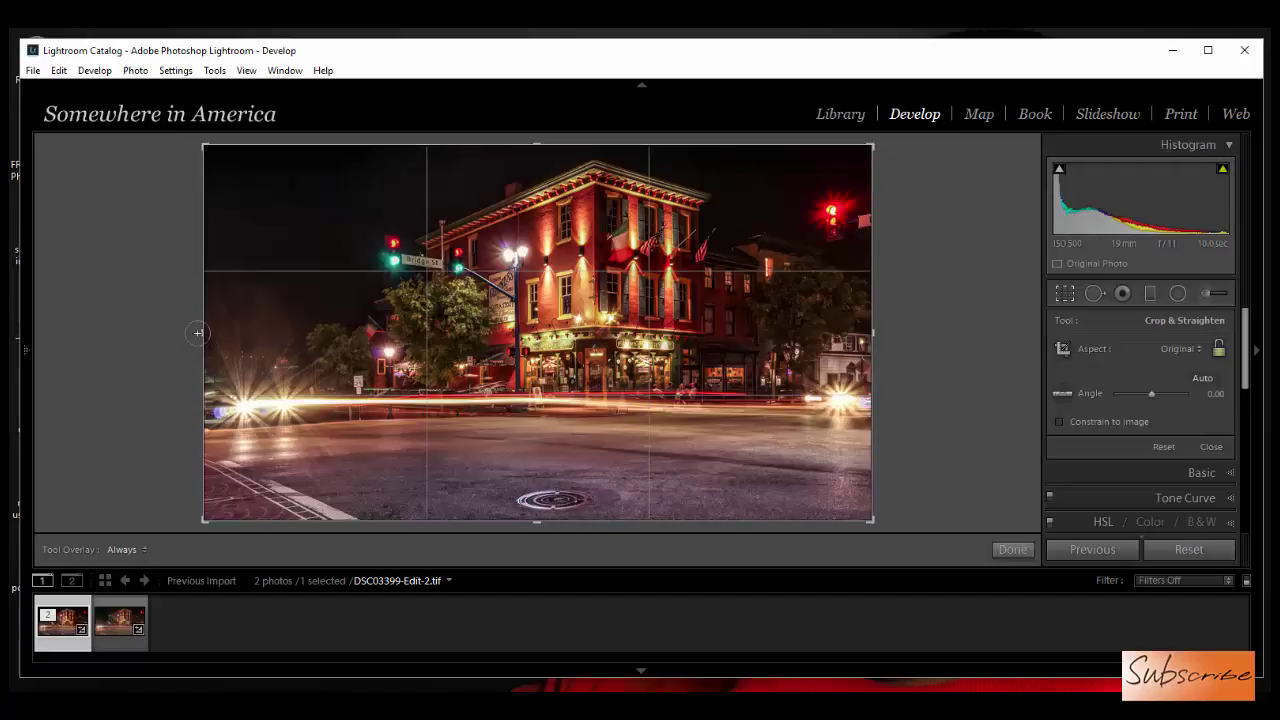
{"action": "left_click_drag", "start_coordinate": [204, 334], "coordinate": [195, 337]}
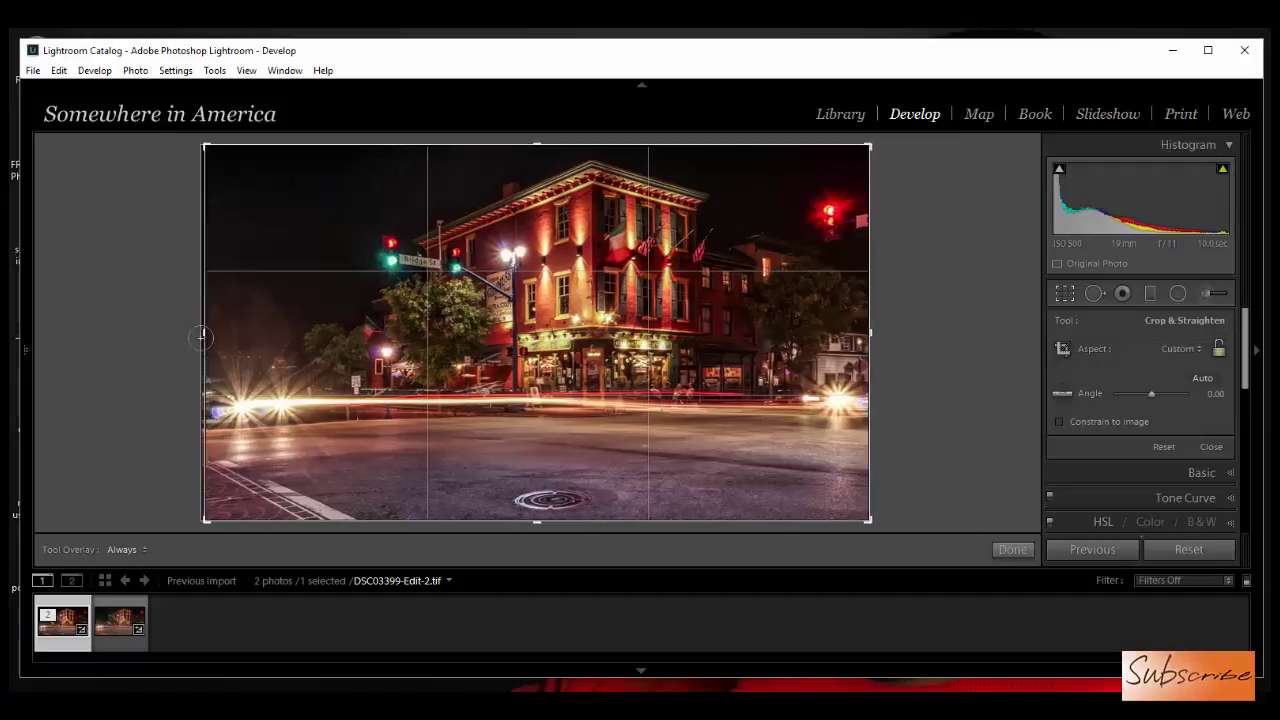
{"action": "left_click_drag", "start_coordinate": [888, 527], "coordinate": [890, 523]}
Step: Apply the crop and check the edit against the Before view
{"action": "left_click", "coordinate": [1010, 549]}
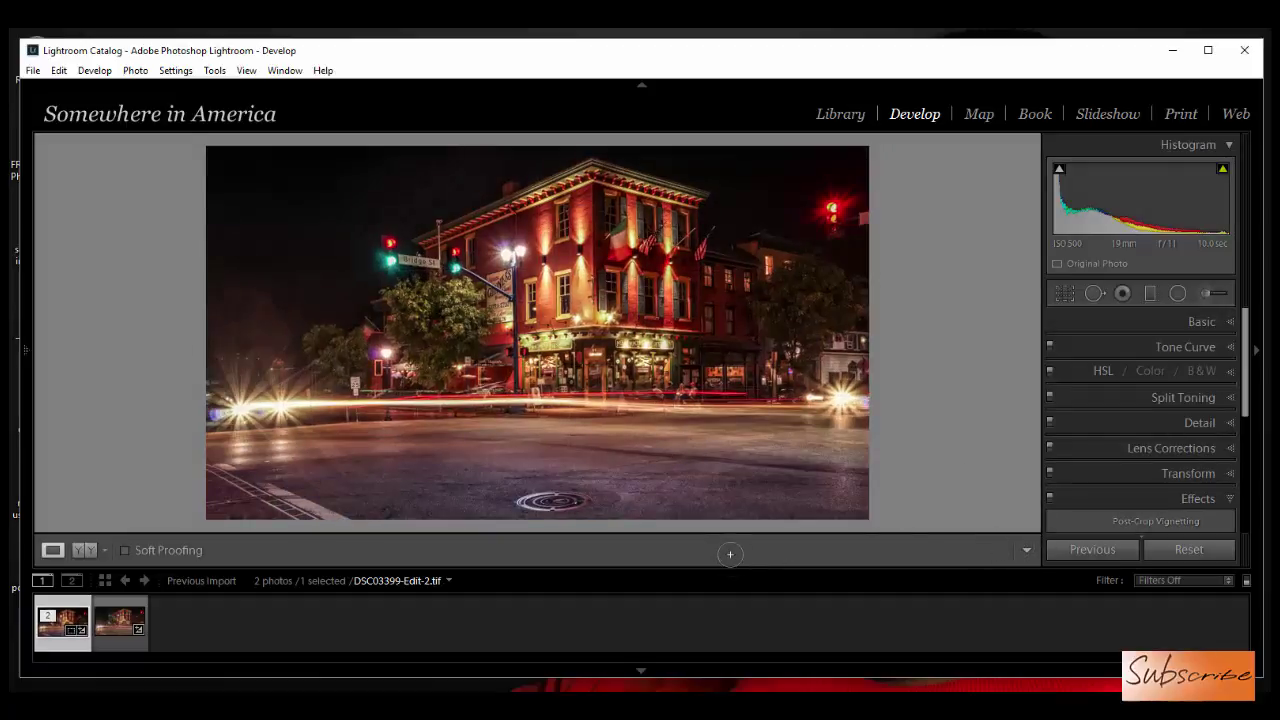
{"action": "key", "text": "backslash"}
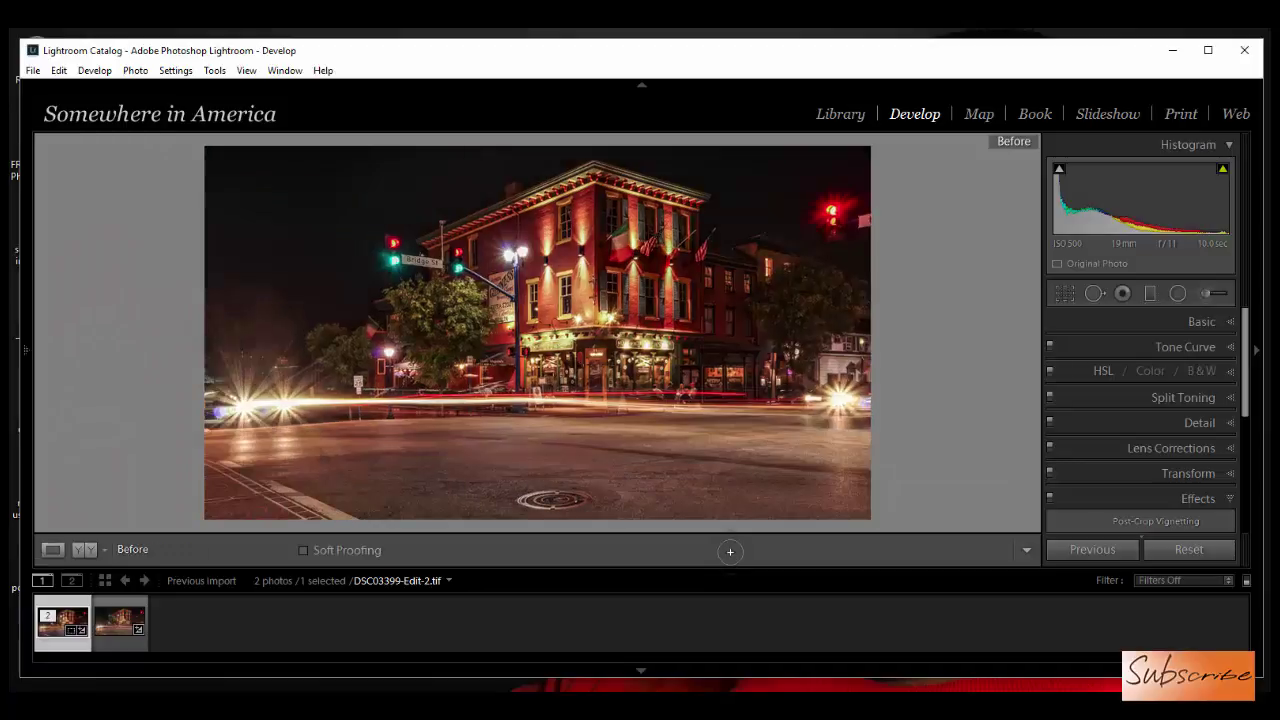
{"action": "key", "text": "backslash"}
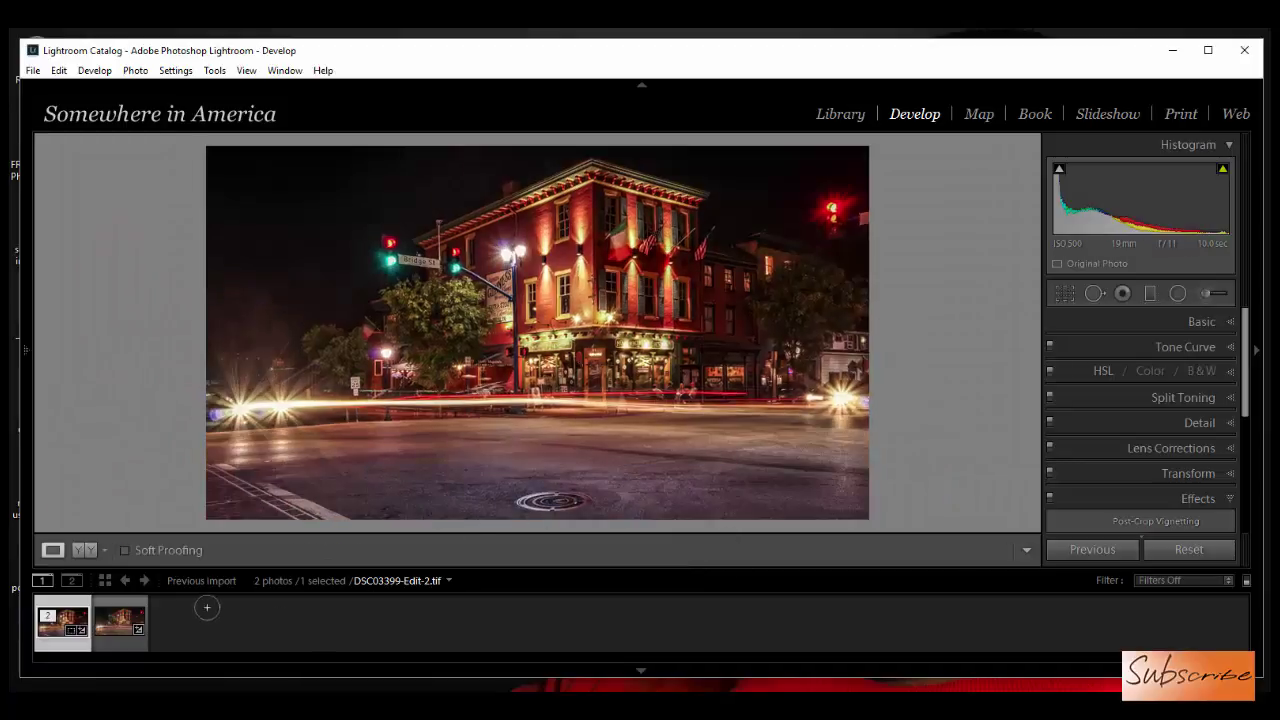
Step: Select the original JPG and edited TIFF and show them in Compare view
{"action": "left_click", "coordinate": [128, 612]}
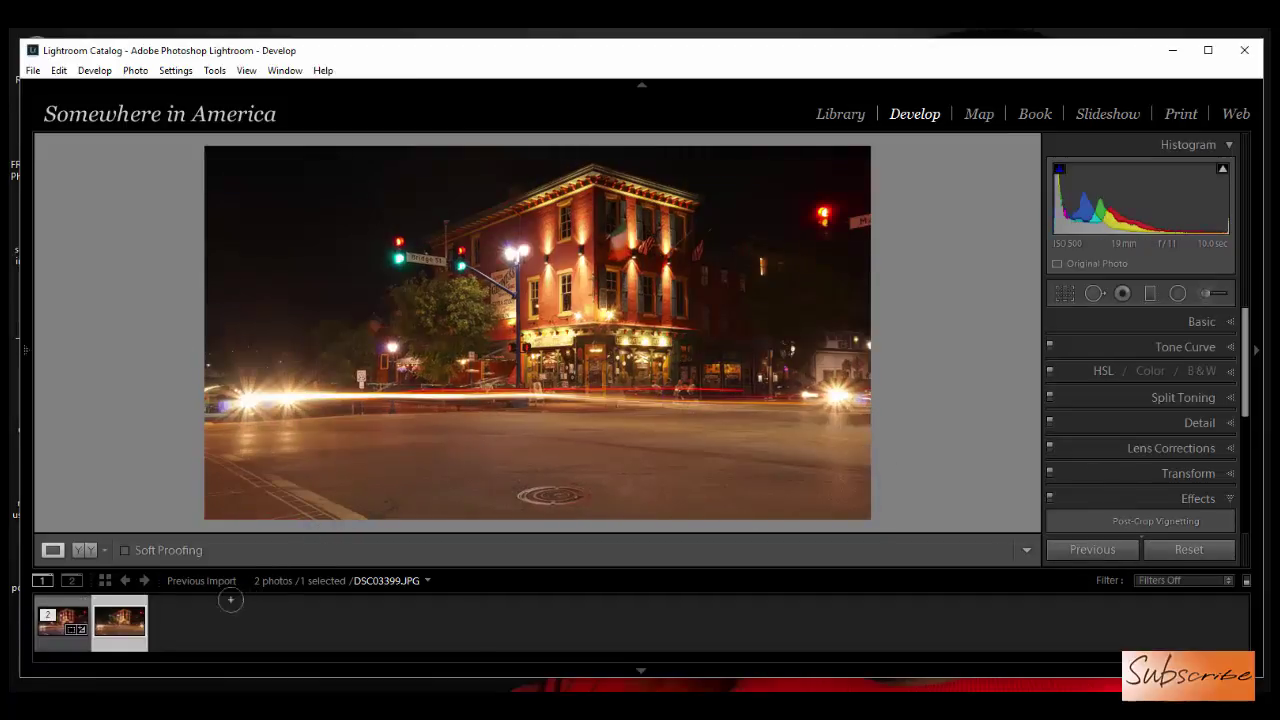
{"action": "left_click", "coordinate": [62, 615]}
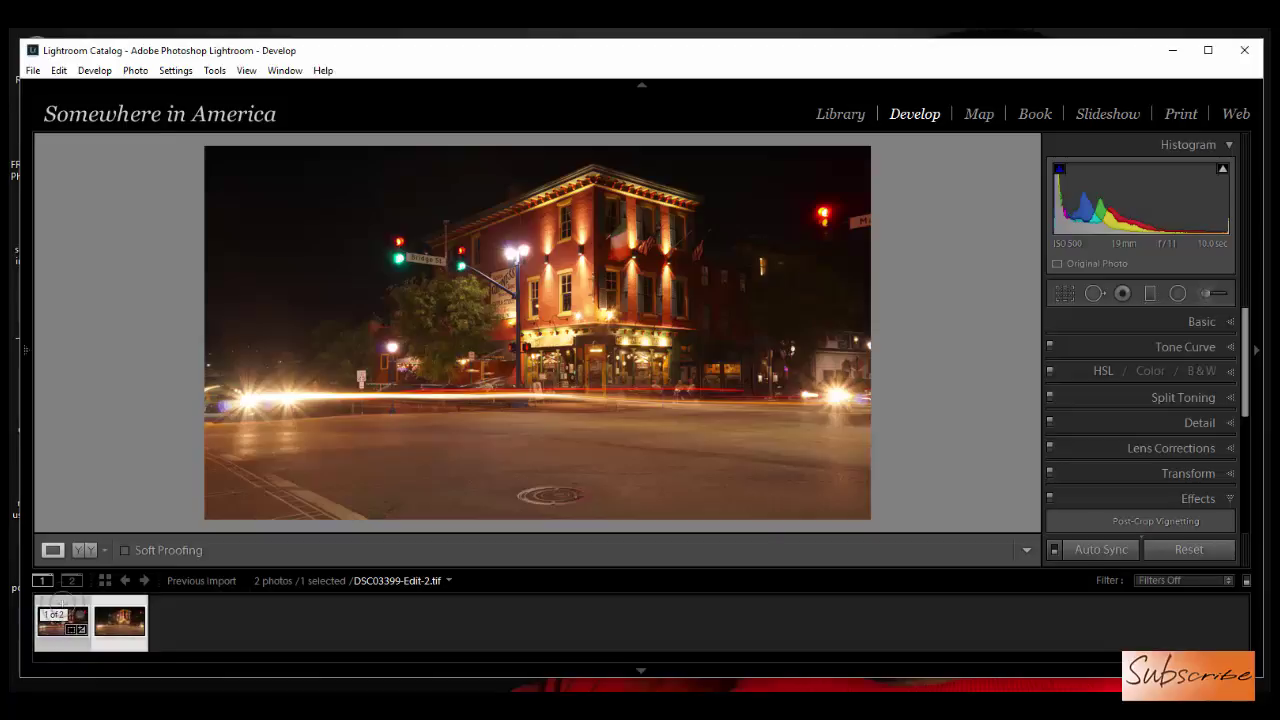
{"action": "key", "text": "ctrl+a"}
{"action": "key", "text": "c"}
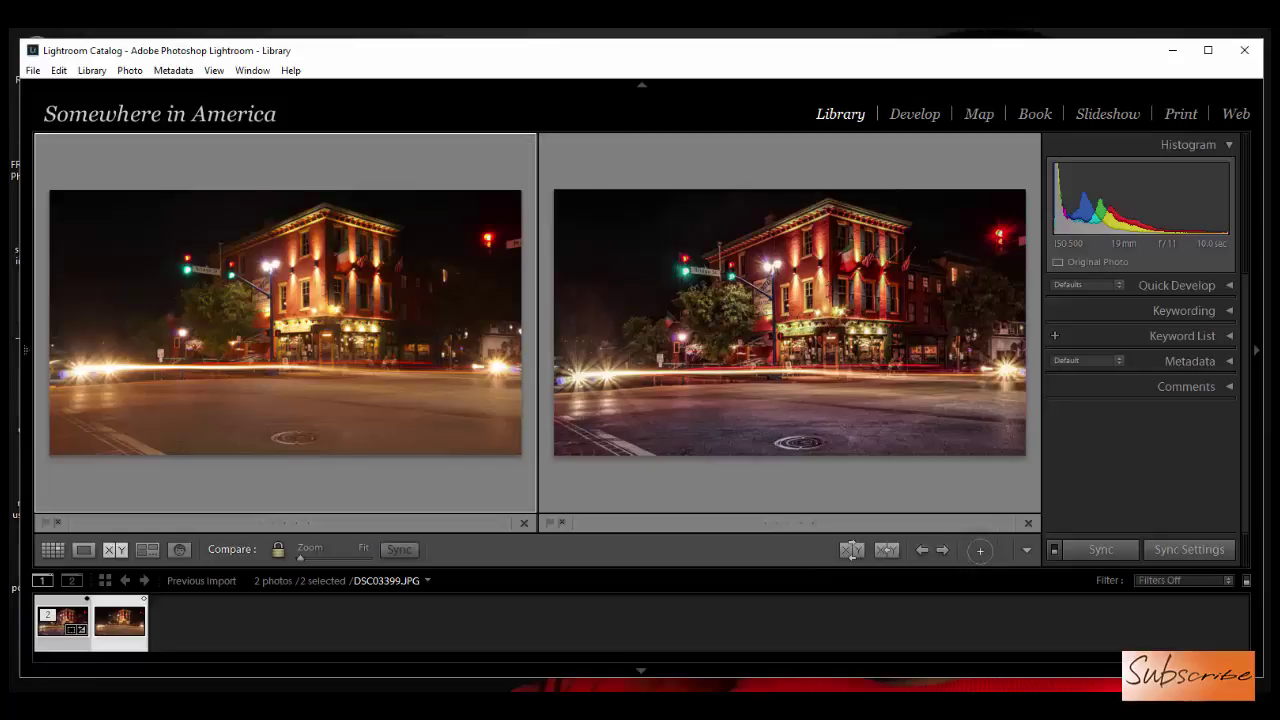
Step: Exit Compare view and show only the edited TIFF photo of the corner pub
{"action": "left_click", "coordinate": [984, 549]}
{"action": "left_click", "coordinate": [80, 615]}
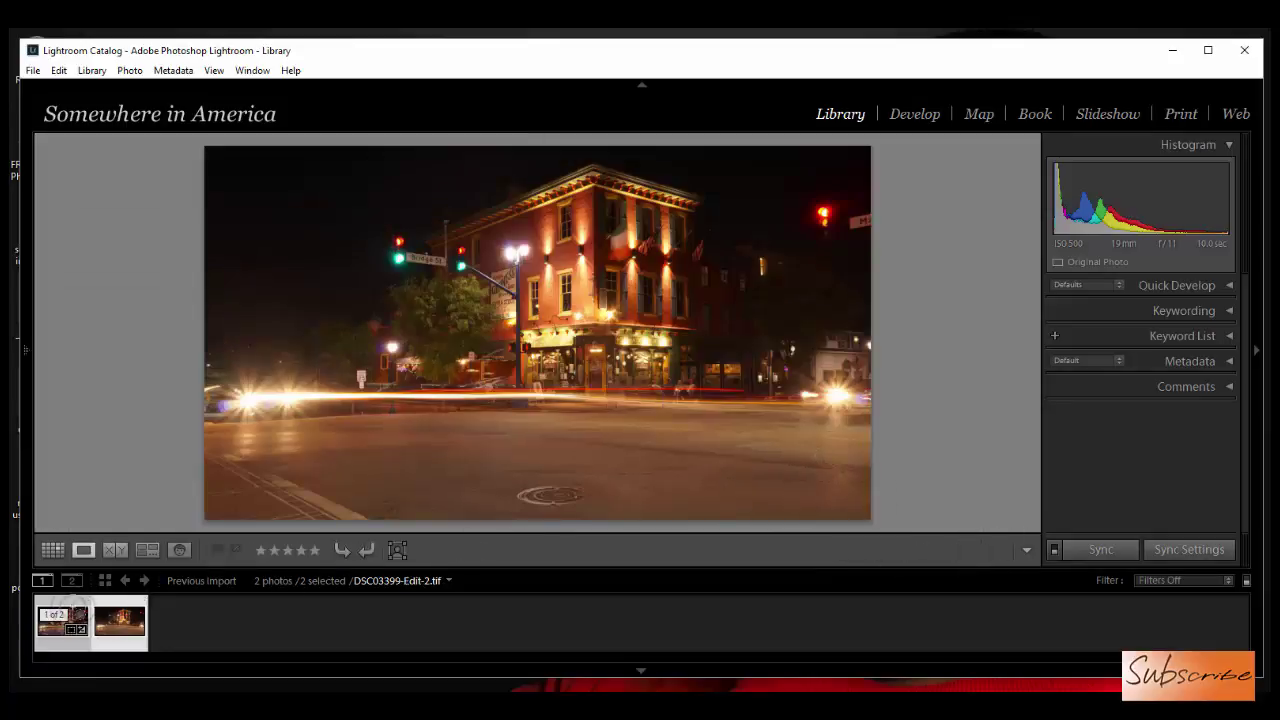